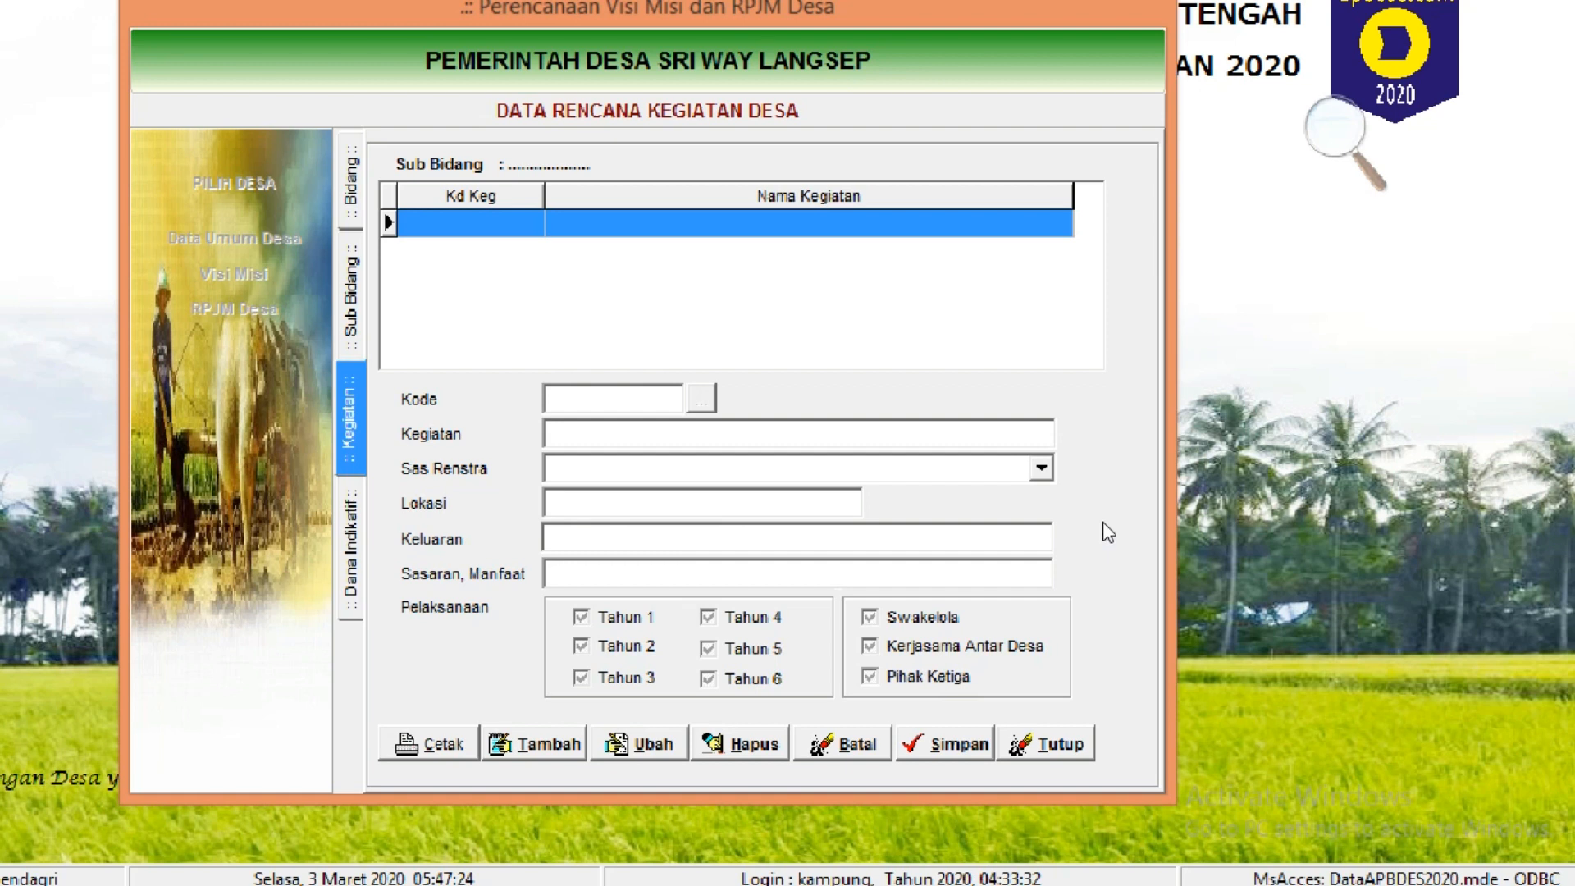
- Check the available Sas Renstra choices in the village activity form, then close the form
left_click(1042, 468)
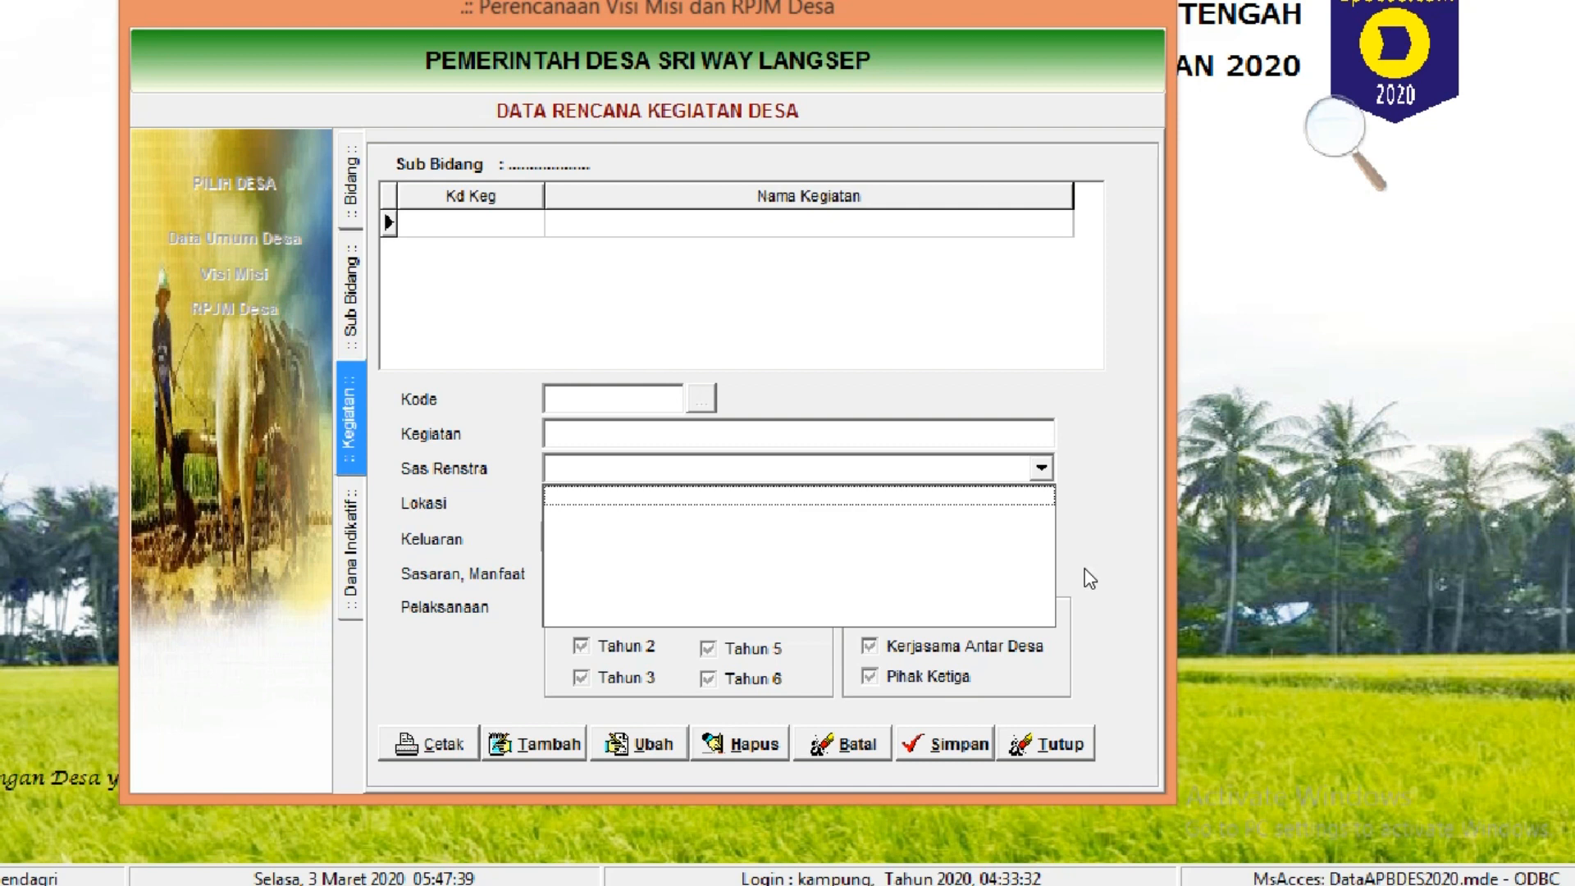
left_click(1105, 502)
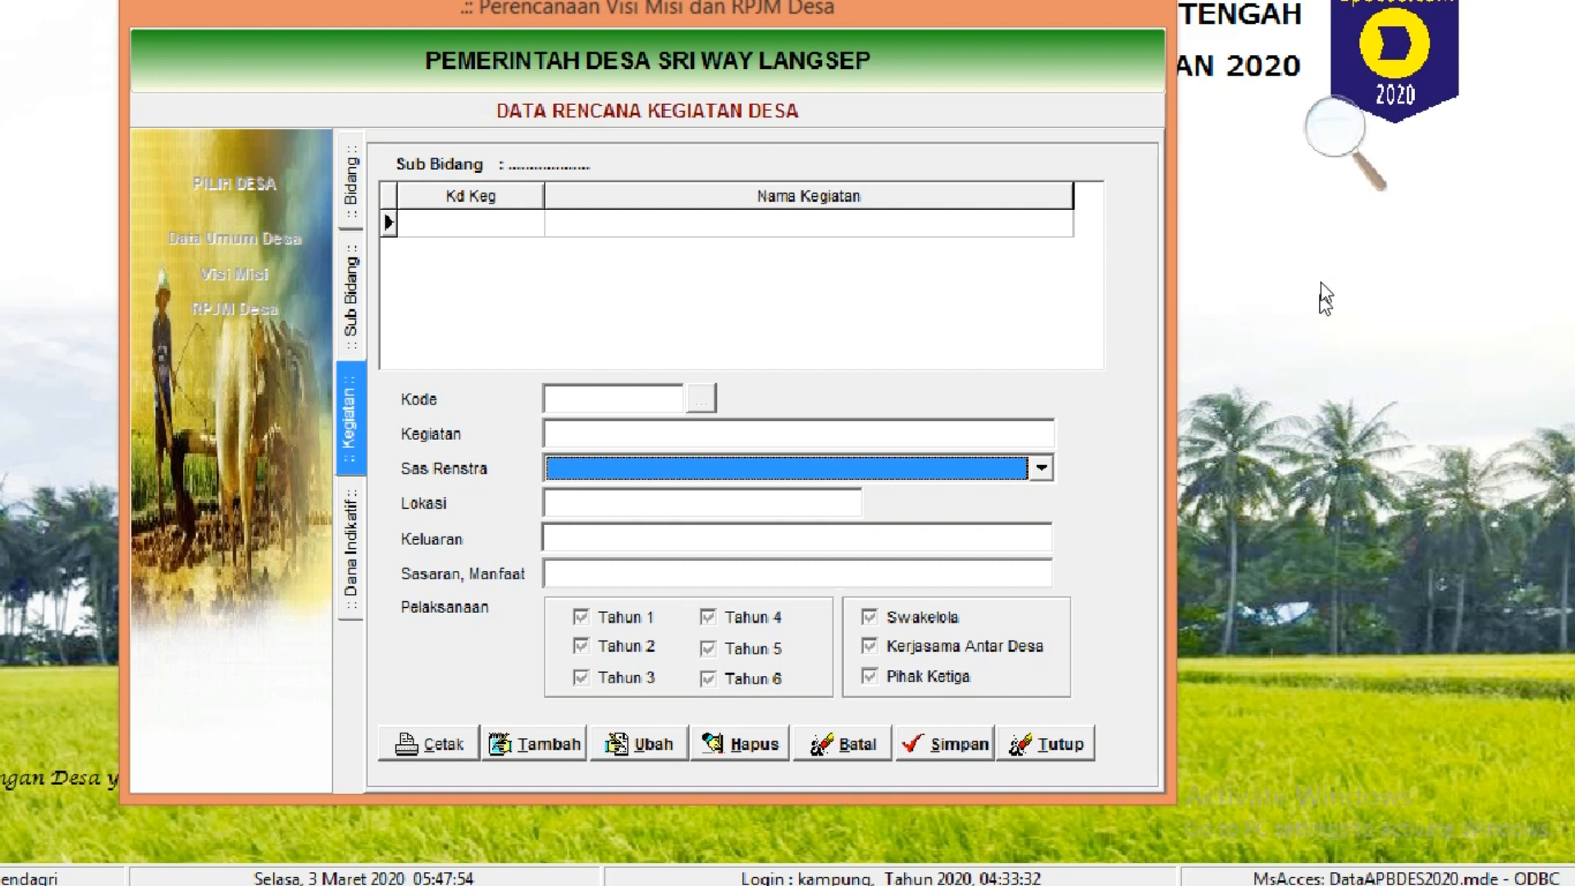
left_click(1333, 246)
left_click(1323, 147)
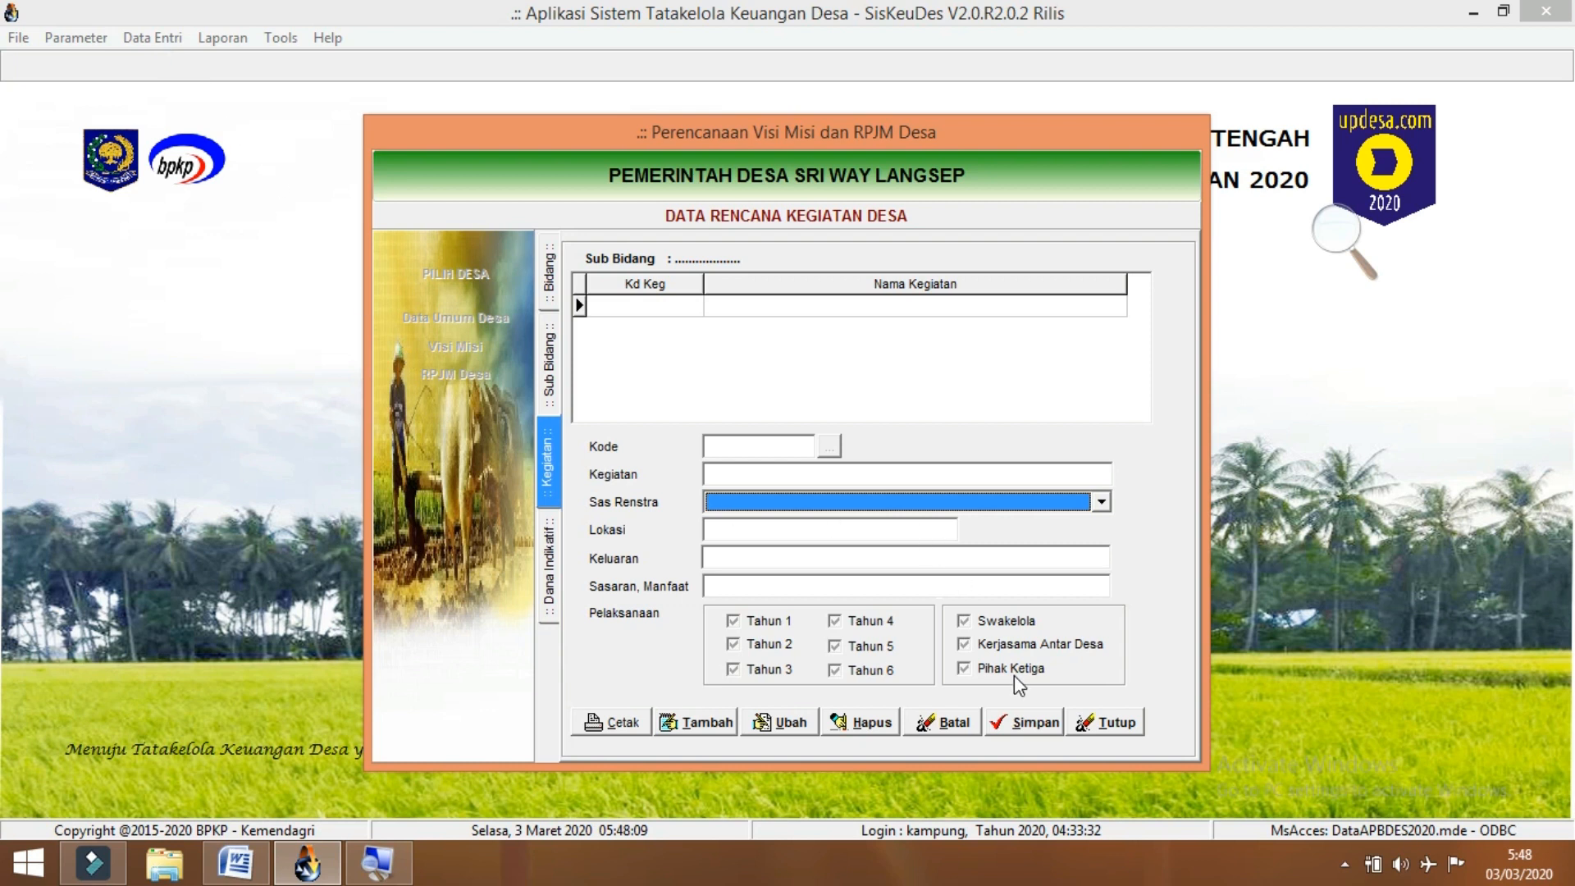
left_click(1099, 725)
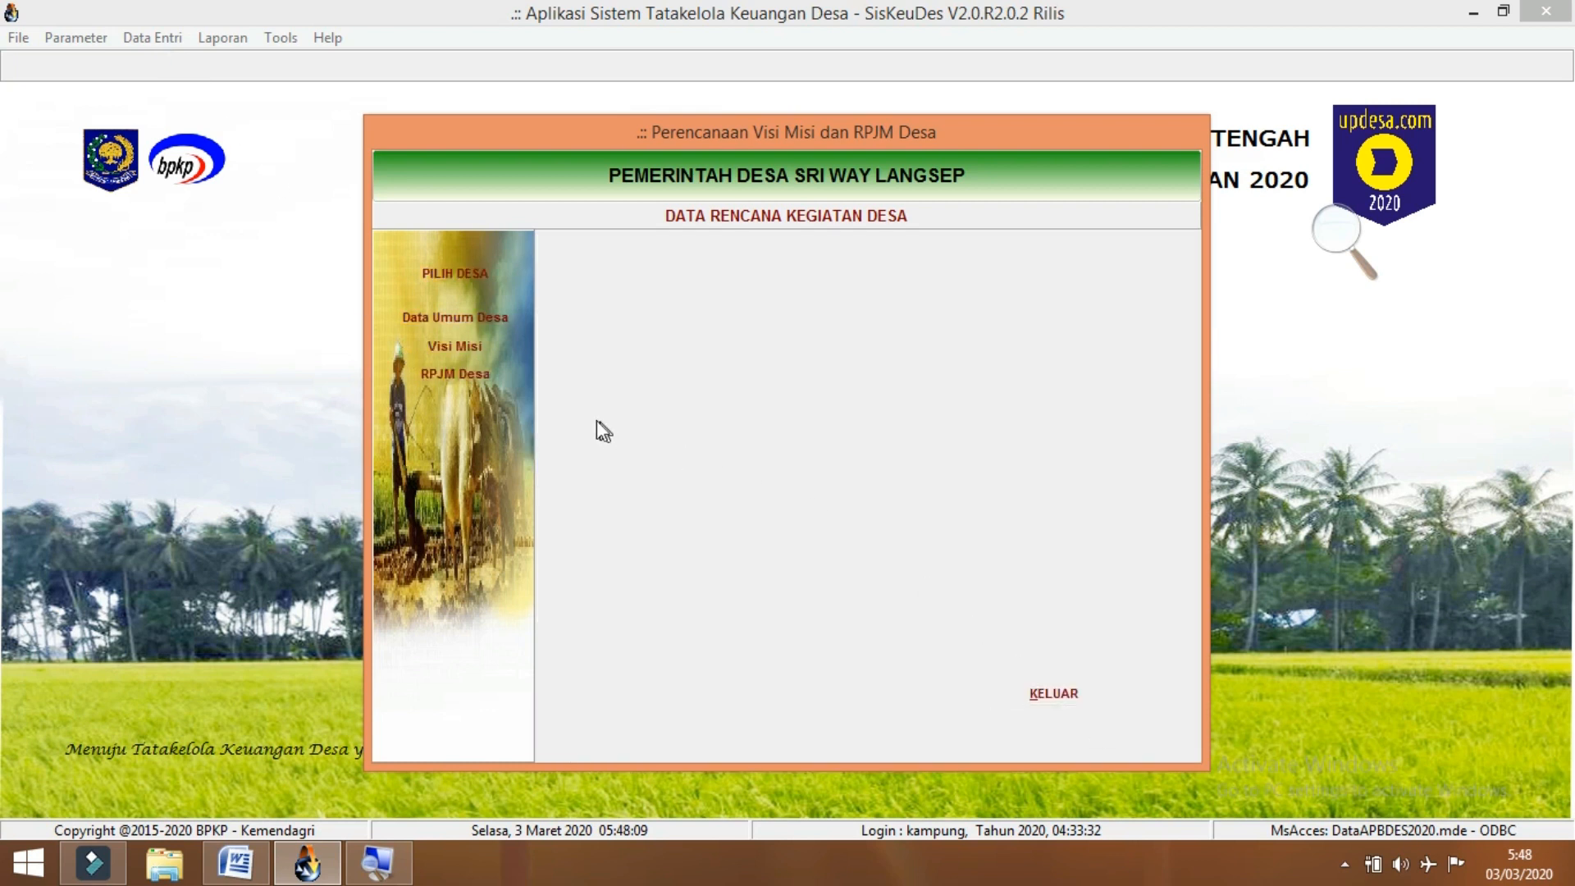
- Start a new vision record in the Visi Misi data and copy the Uraian Visi Desa statement from visi dan misi desa 2.docx in Word
left_click(484, 355)
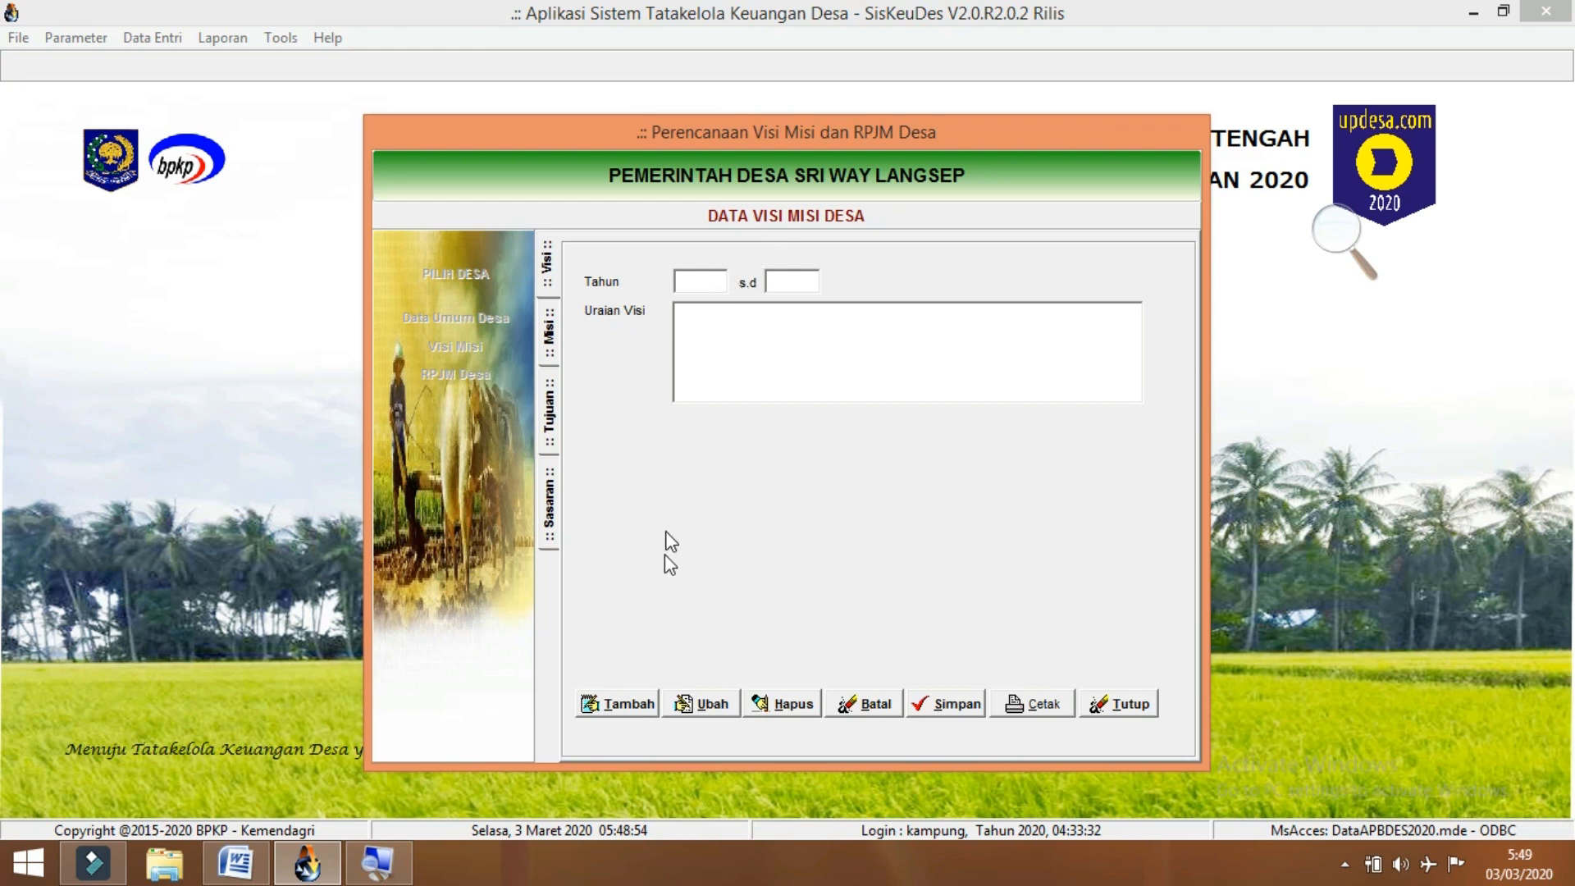
left_click(627, 703)
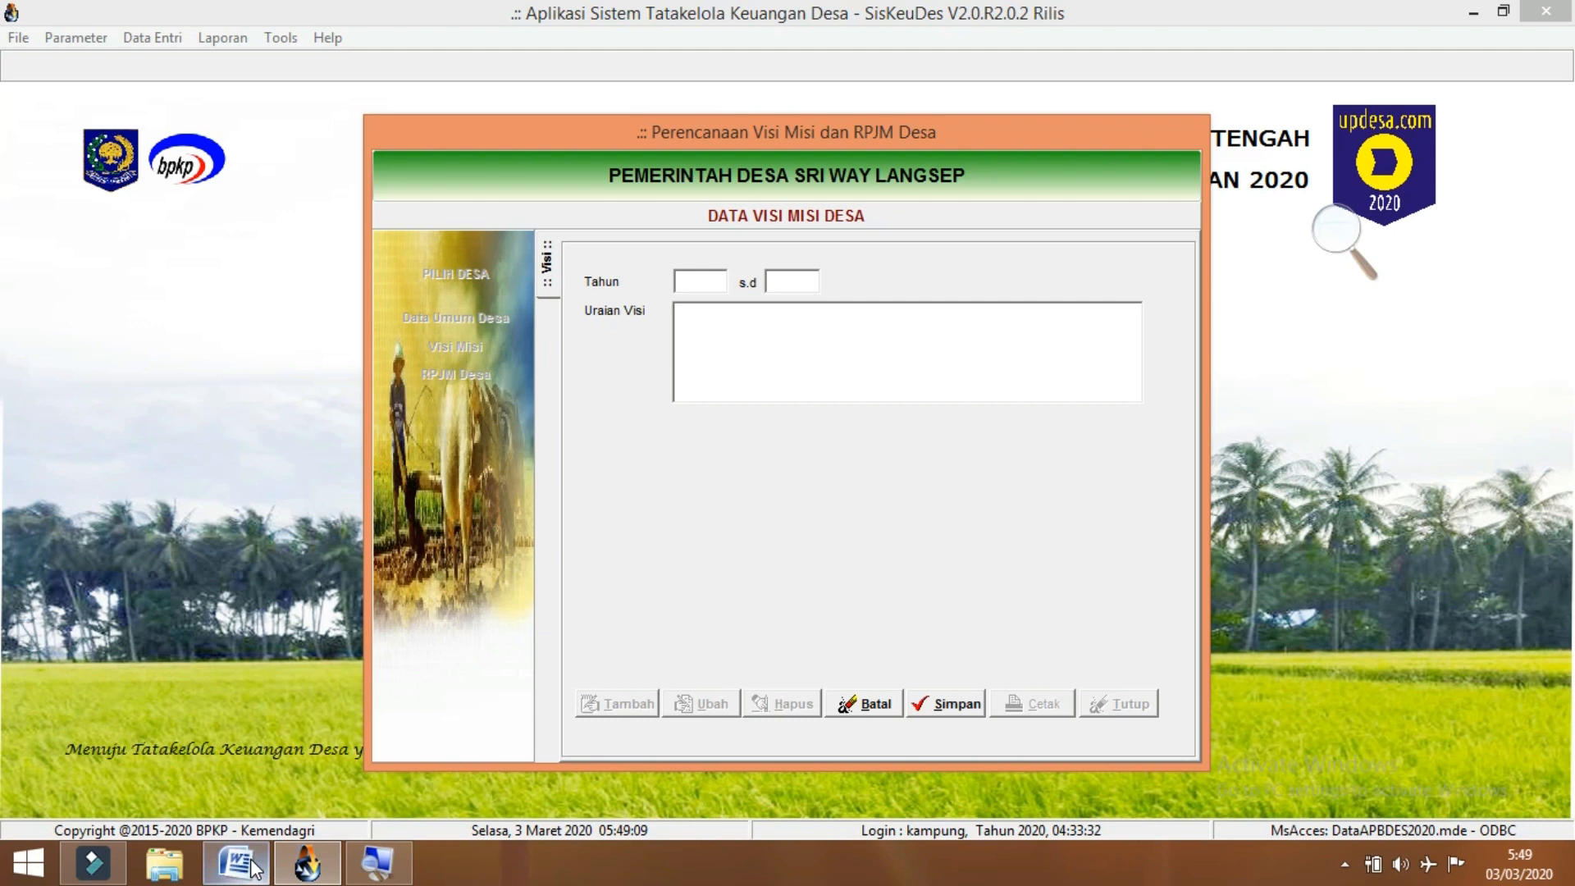
mouse_move(255, 868)
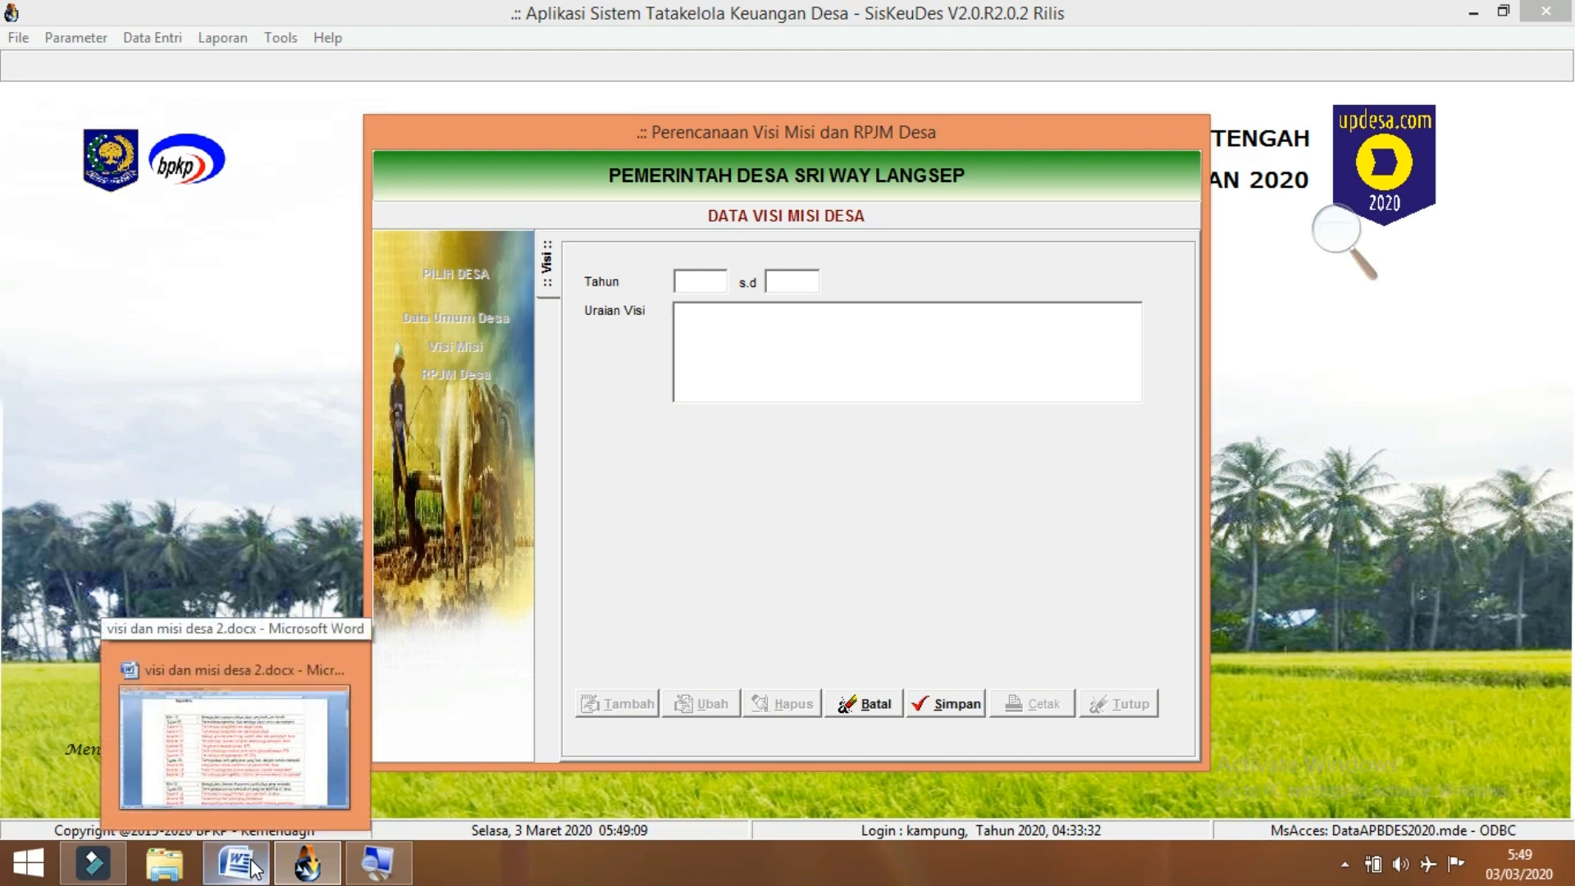
left_click(254, 868)
scroll(744, 450, "up", 5)
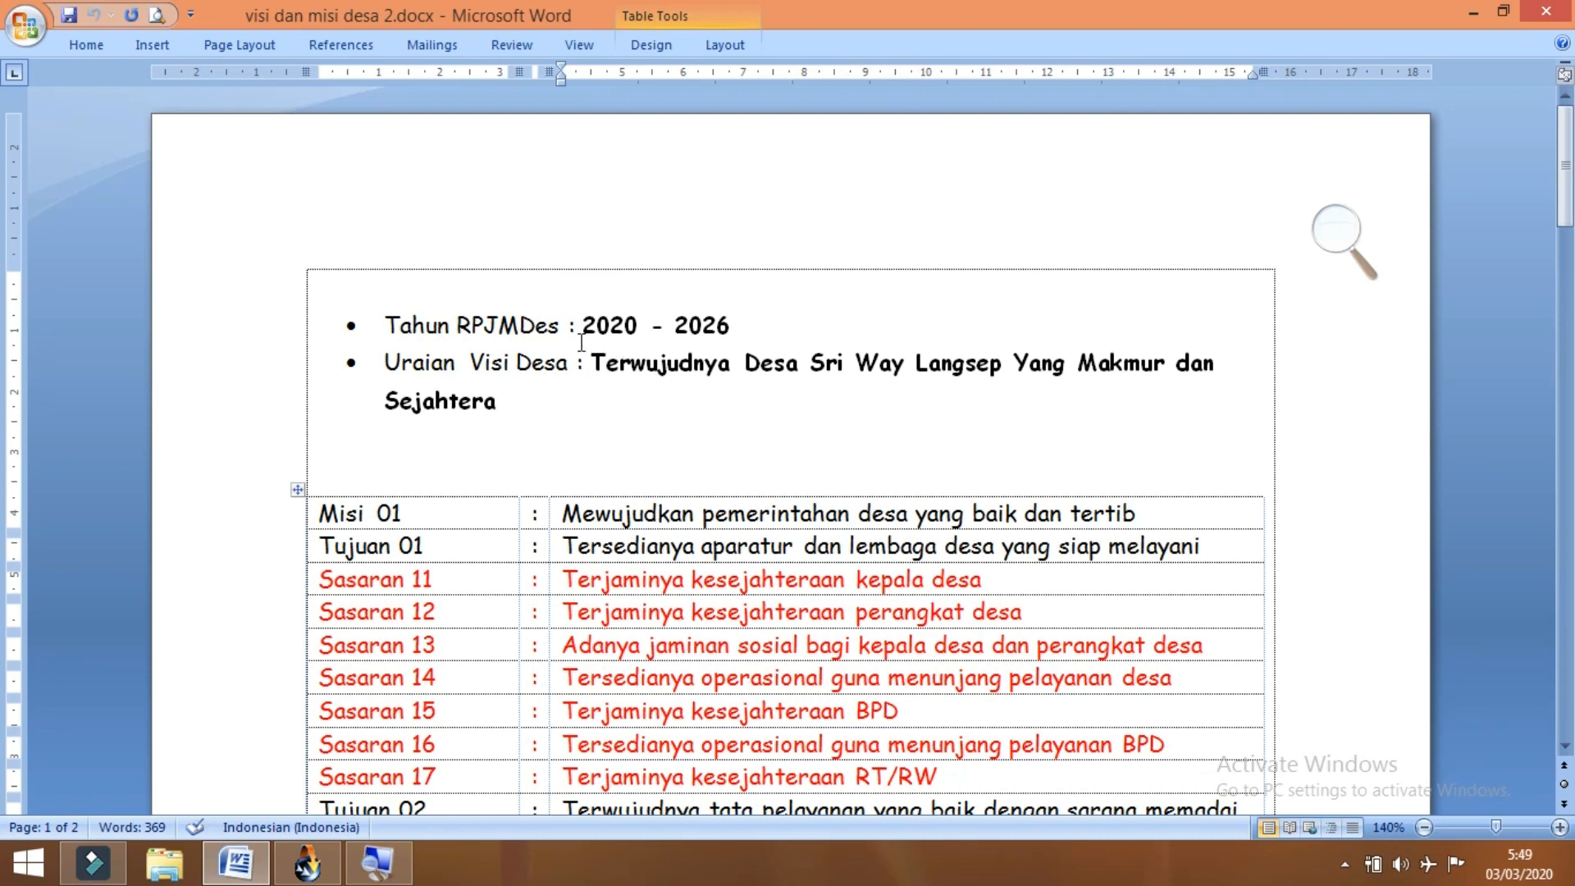
left_click_drag(592, 361, 611, 407)
key("ctrl+c")
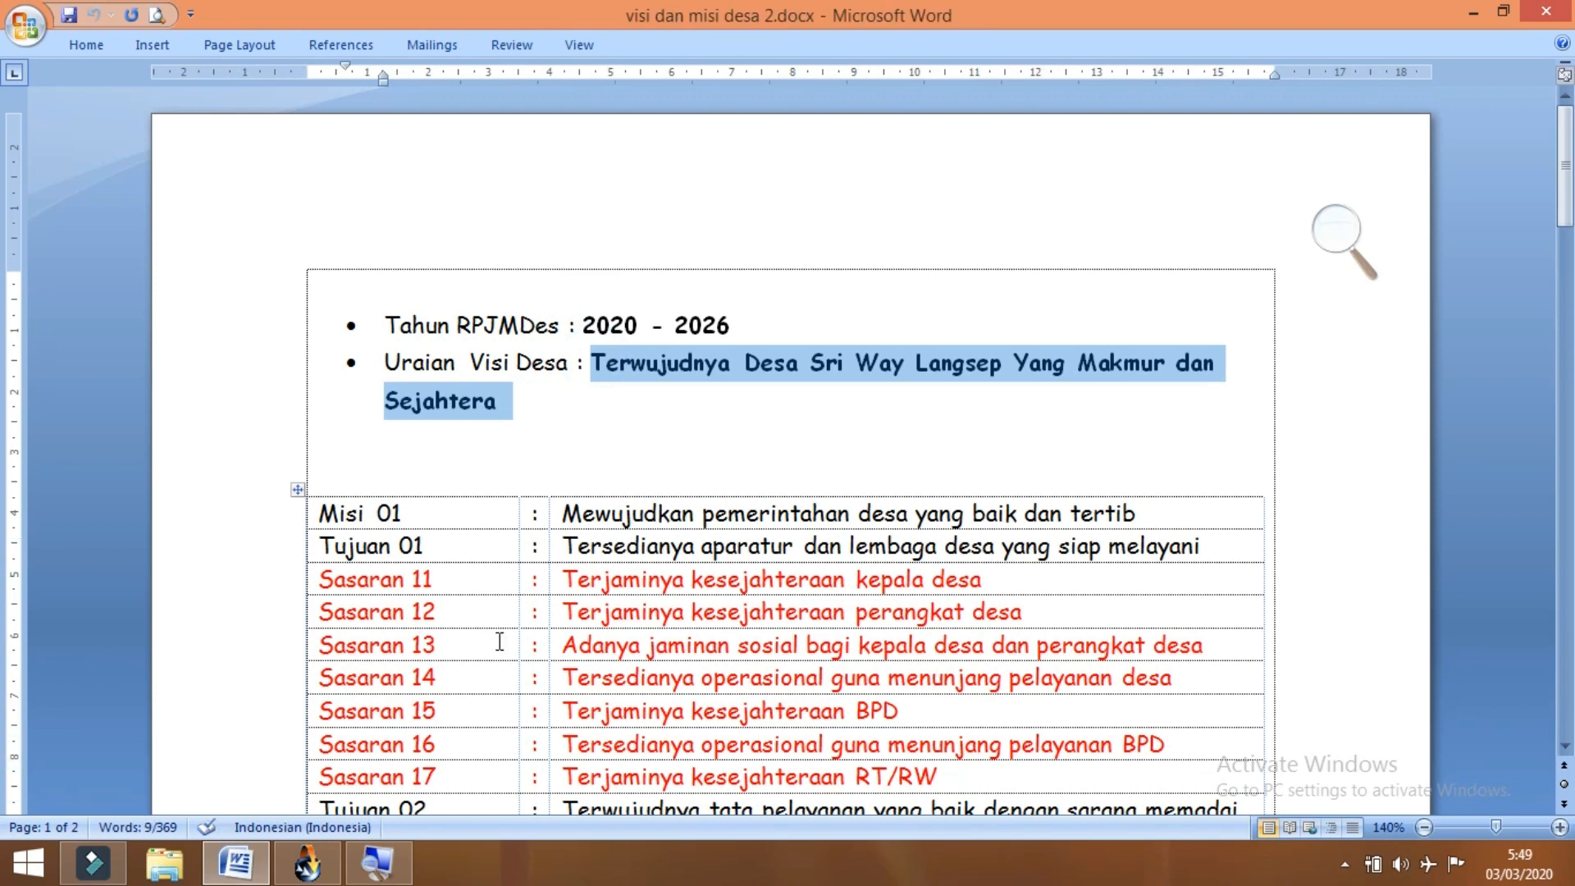
- Back in SisKeuDes, set the vision period to 2020 through 2026, paste the copied vision statement as Uraian Visi, and save
left_click(306, 861)
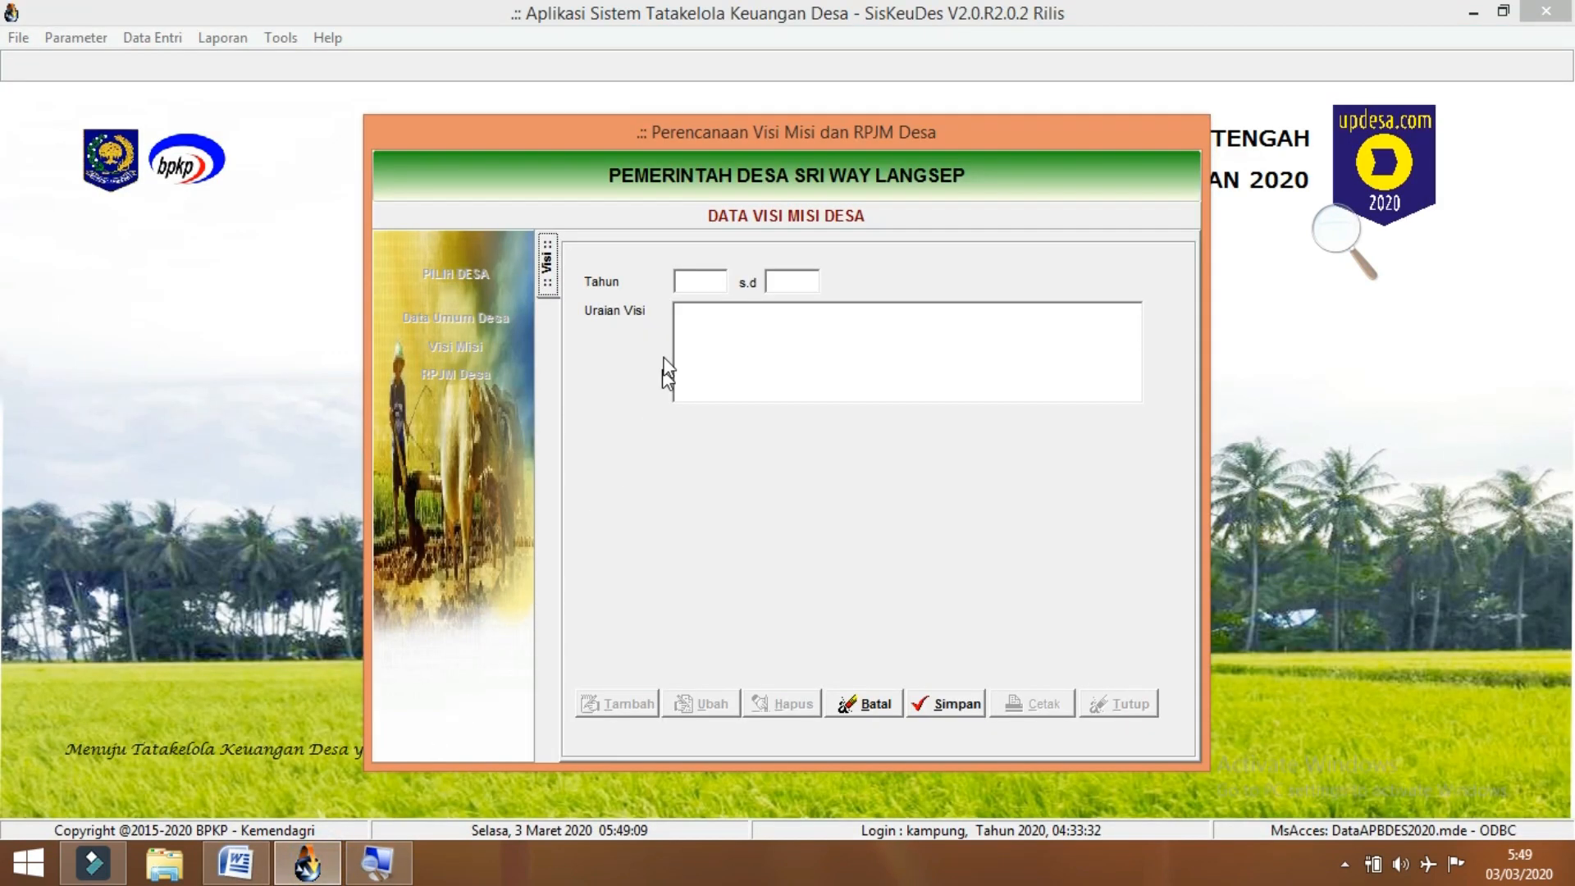
left_click(679, 287)
type("2020")
left_click(772, 282)
key("Left")
type("2028")
key("BackSpace")
type("6")
key("ctrl+v")
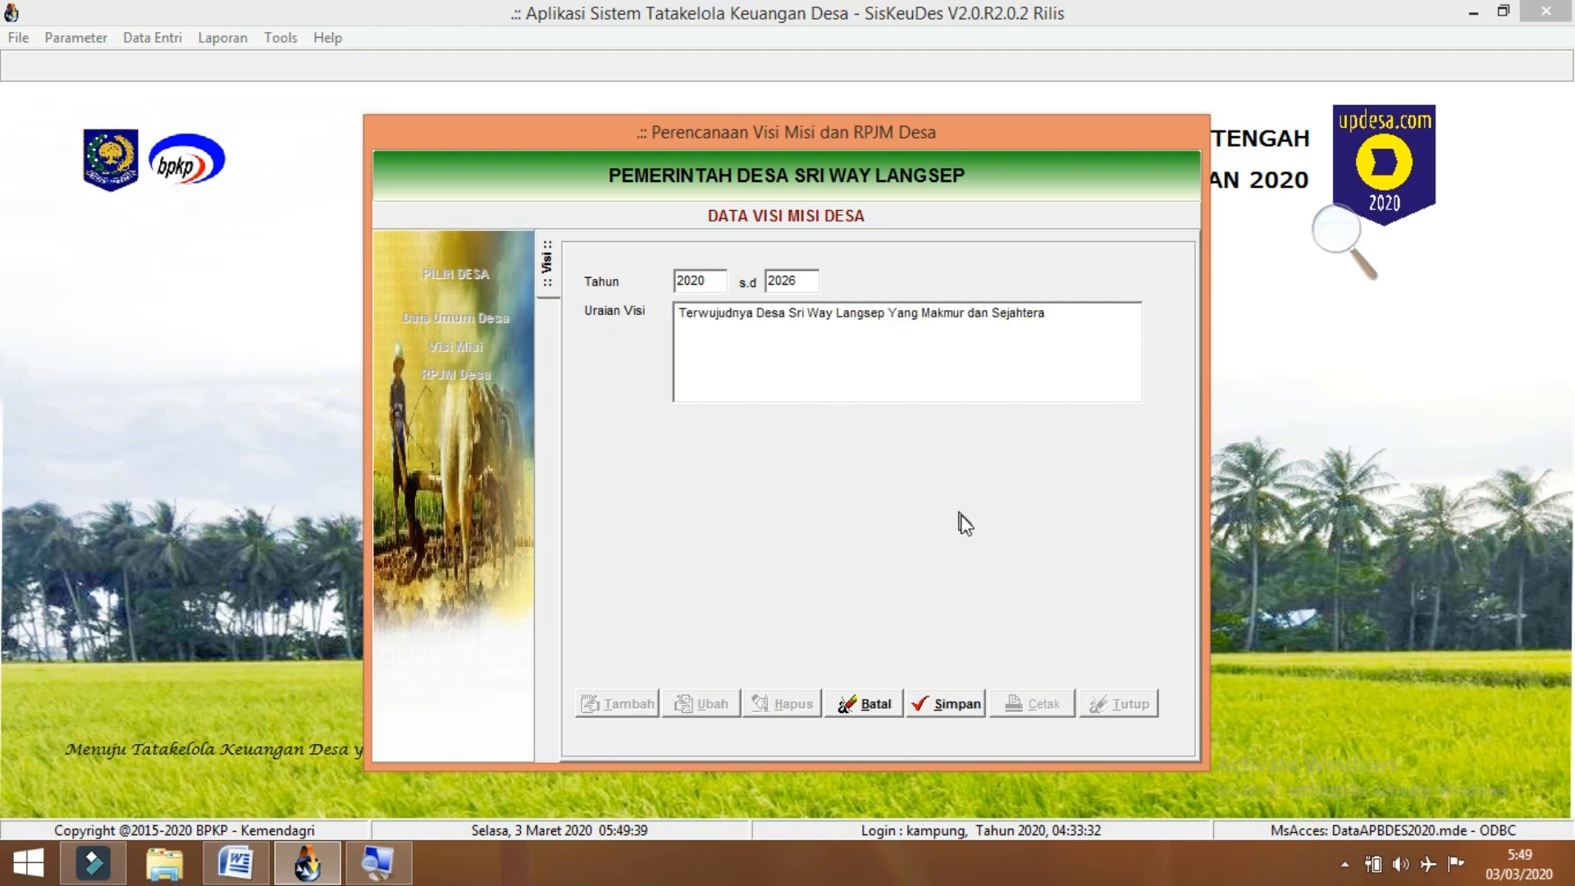
left_click(952, 705)
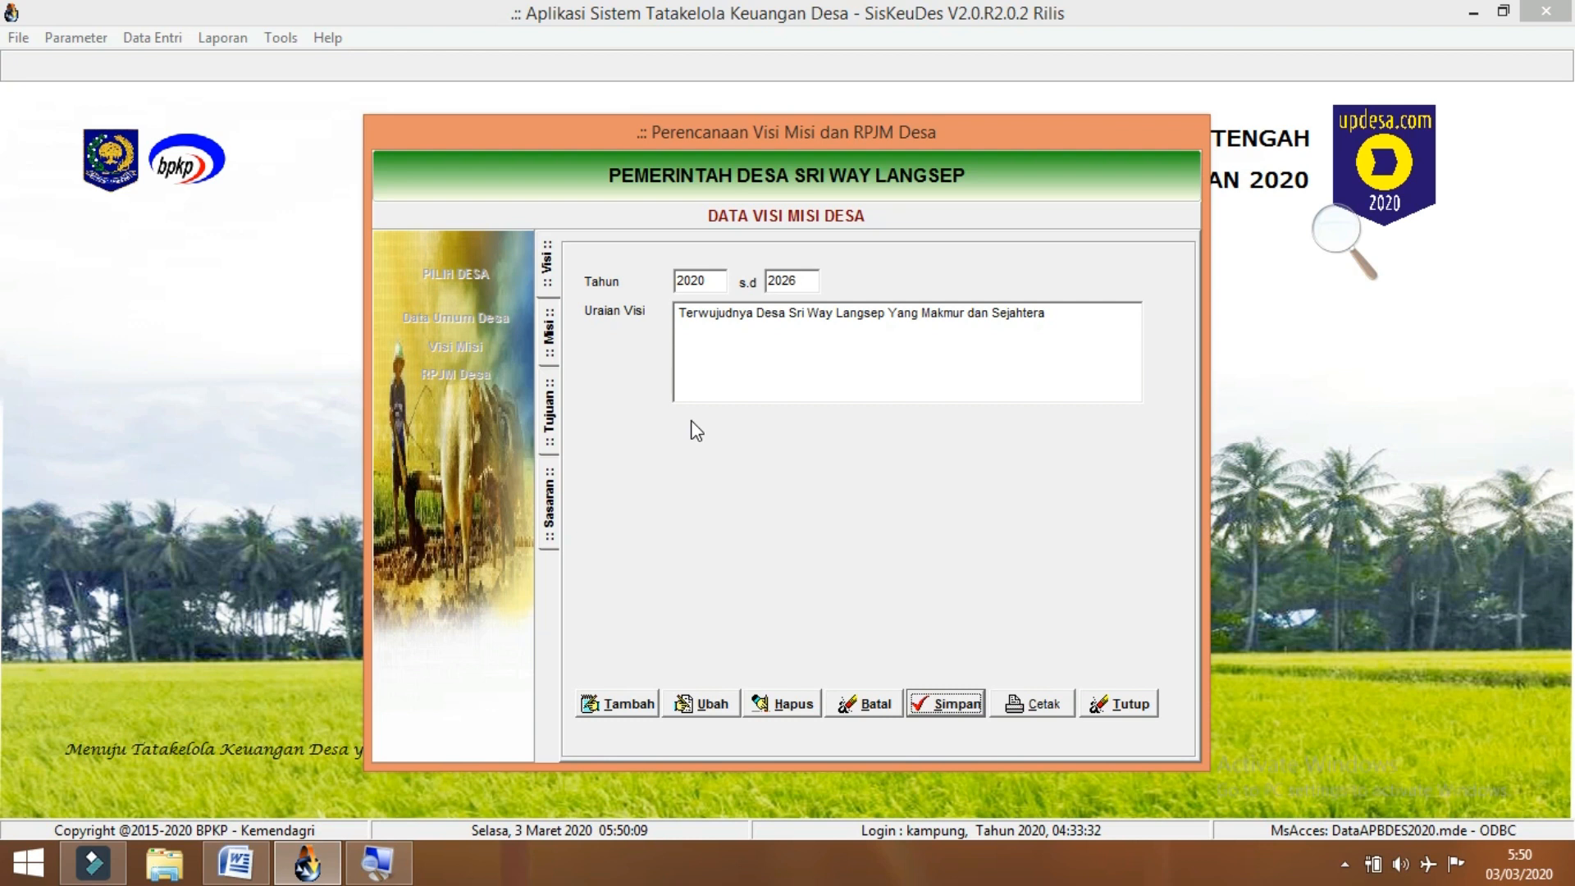
- Start a new Misi record and copy the Misi 01 text "Mewujudkan pemerintahan desa yang baik dan tertib" from the Word document
left_click(555, 336)
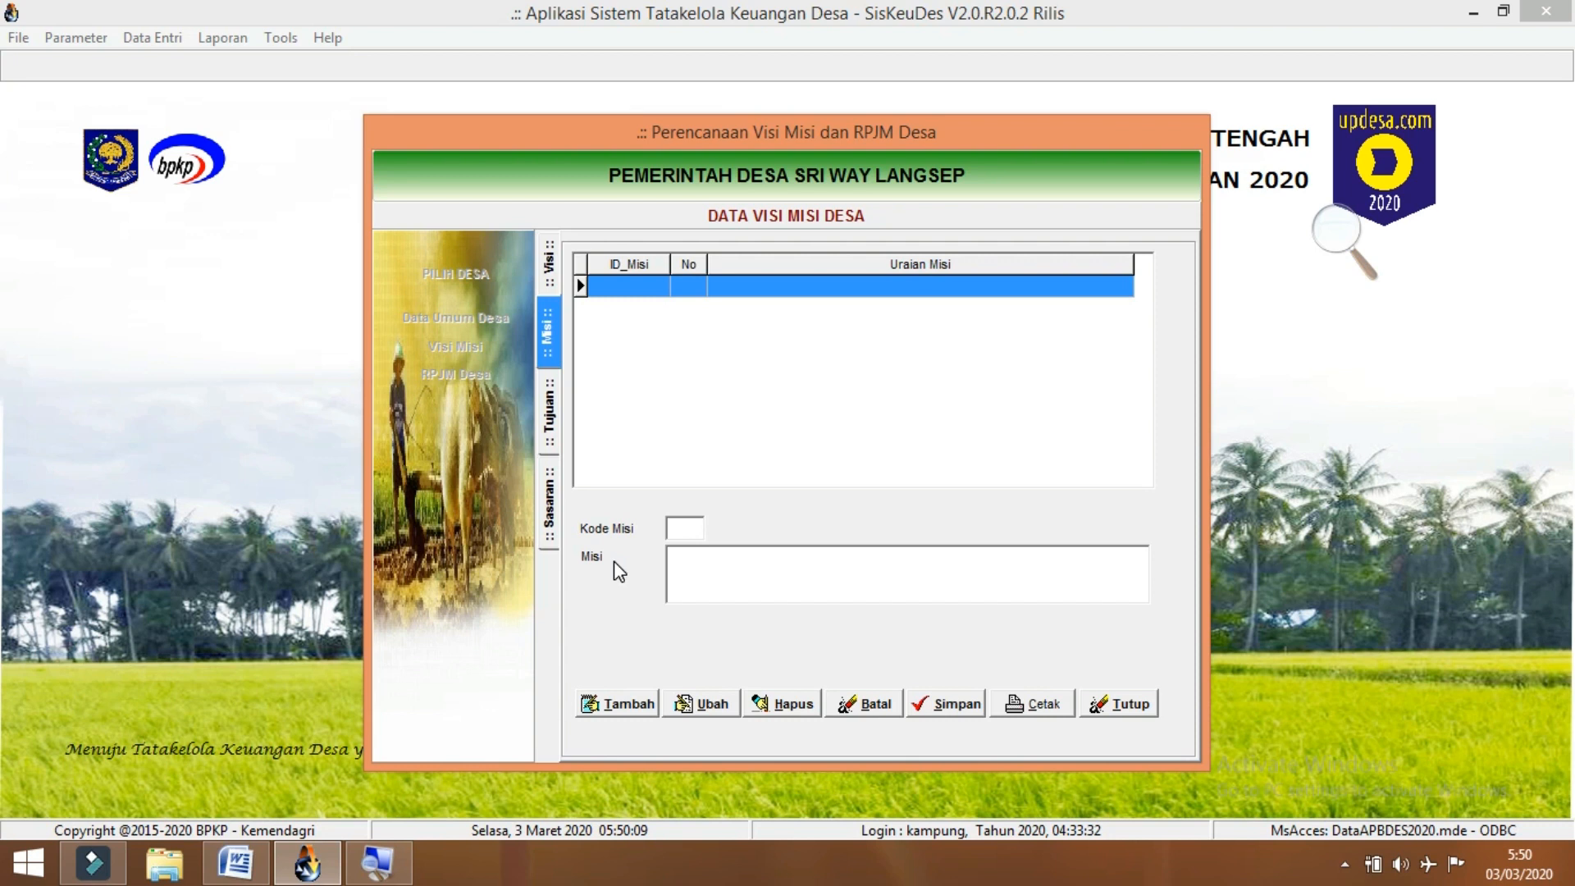
left_click(620, 703)
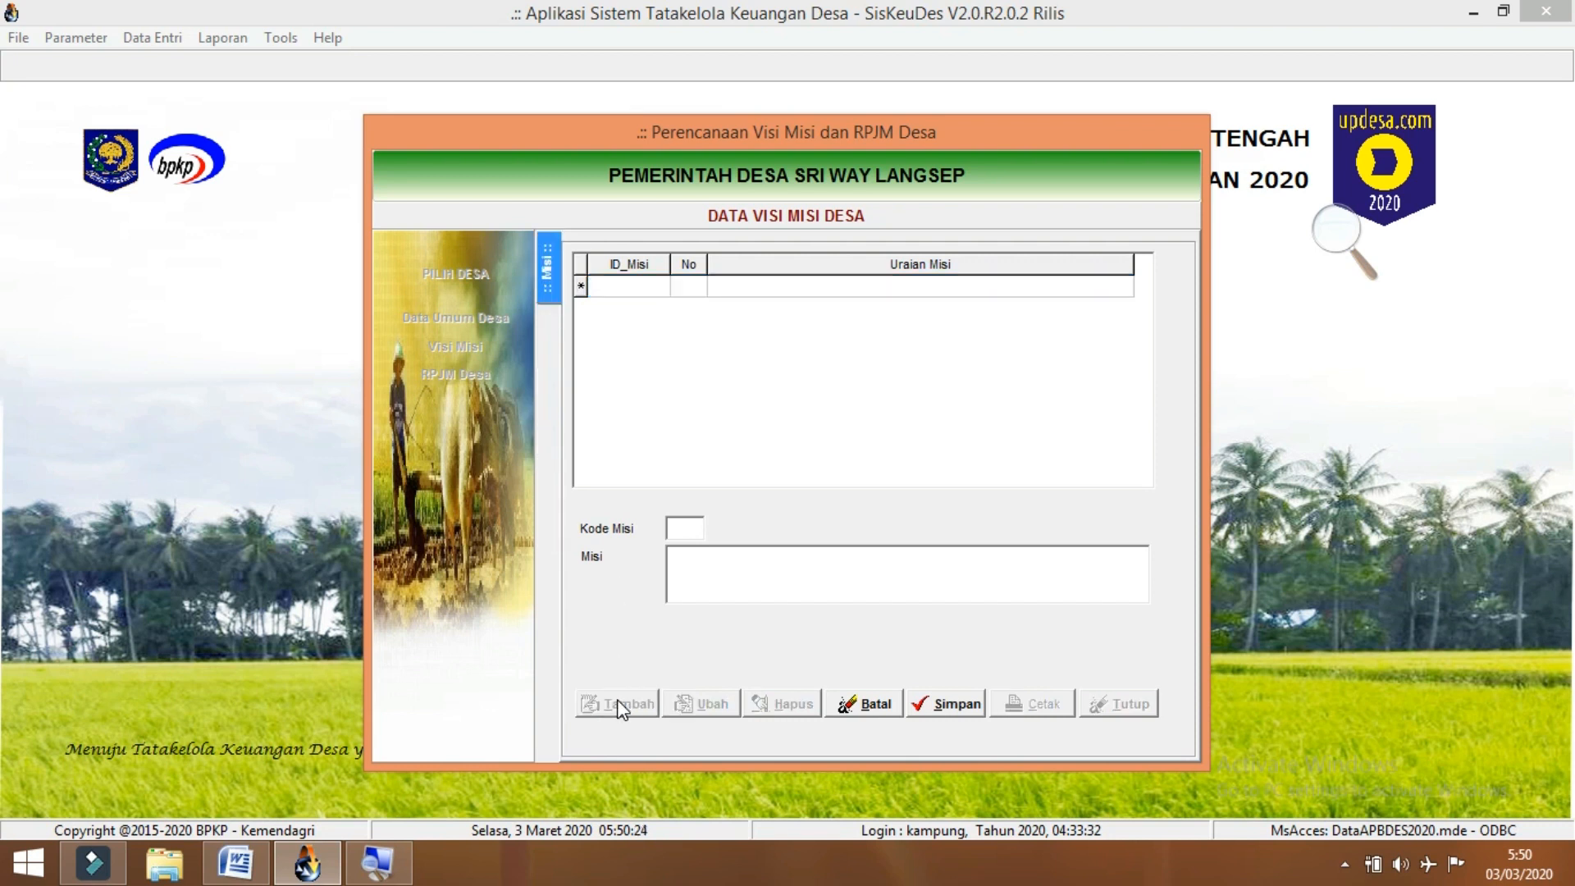
left_click(240, 868)
scroll(546, 628, "down", 2)
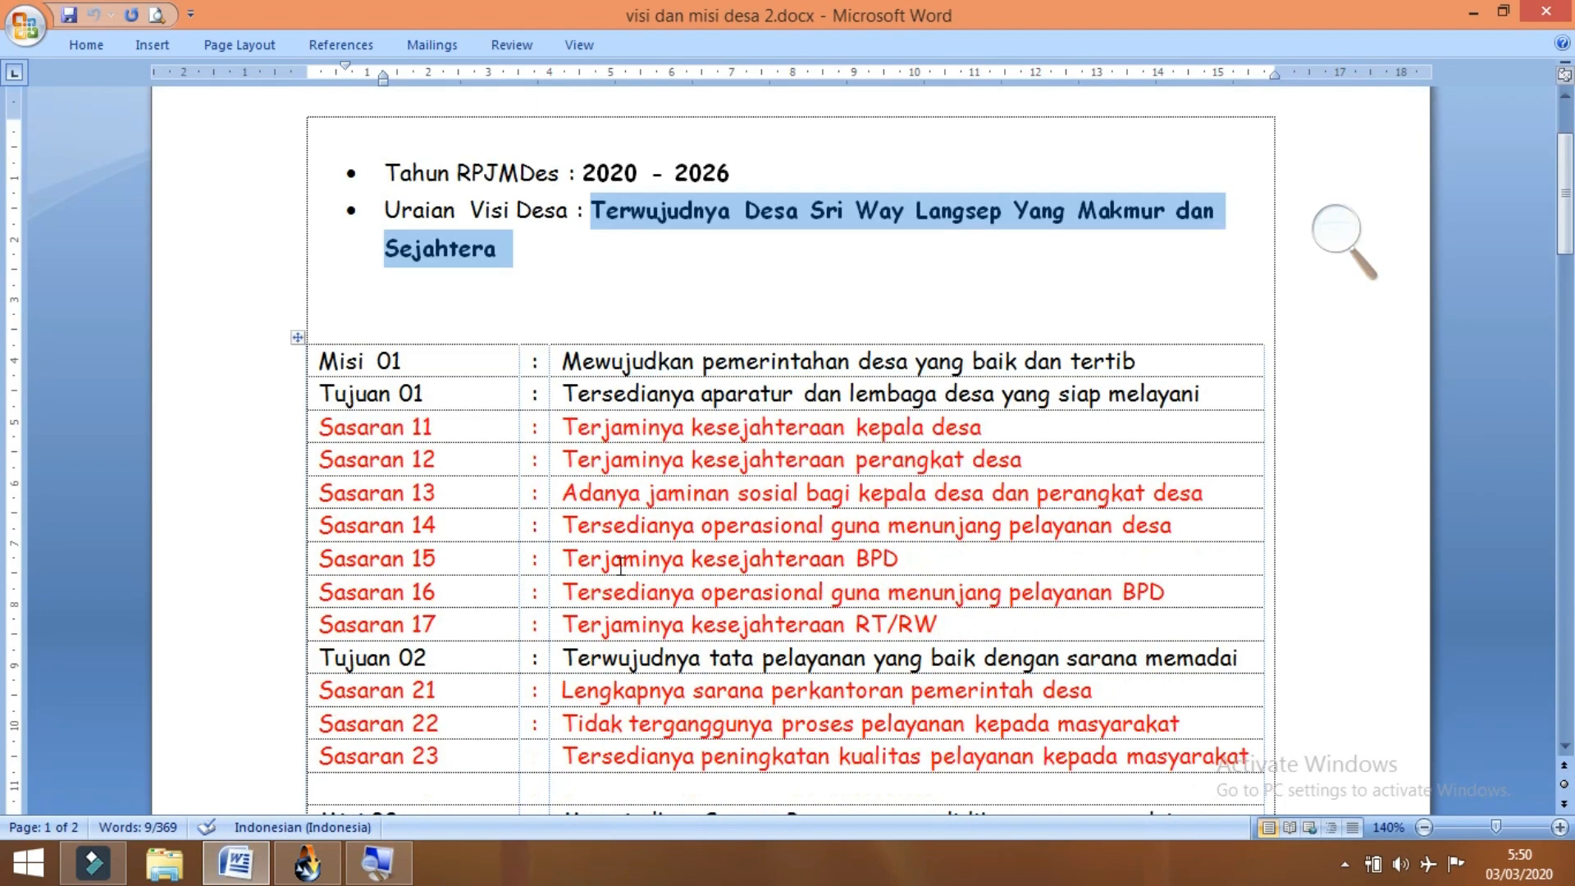
left_click_drag(563, 361, 1129, 369)
key("ctrl+c")
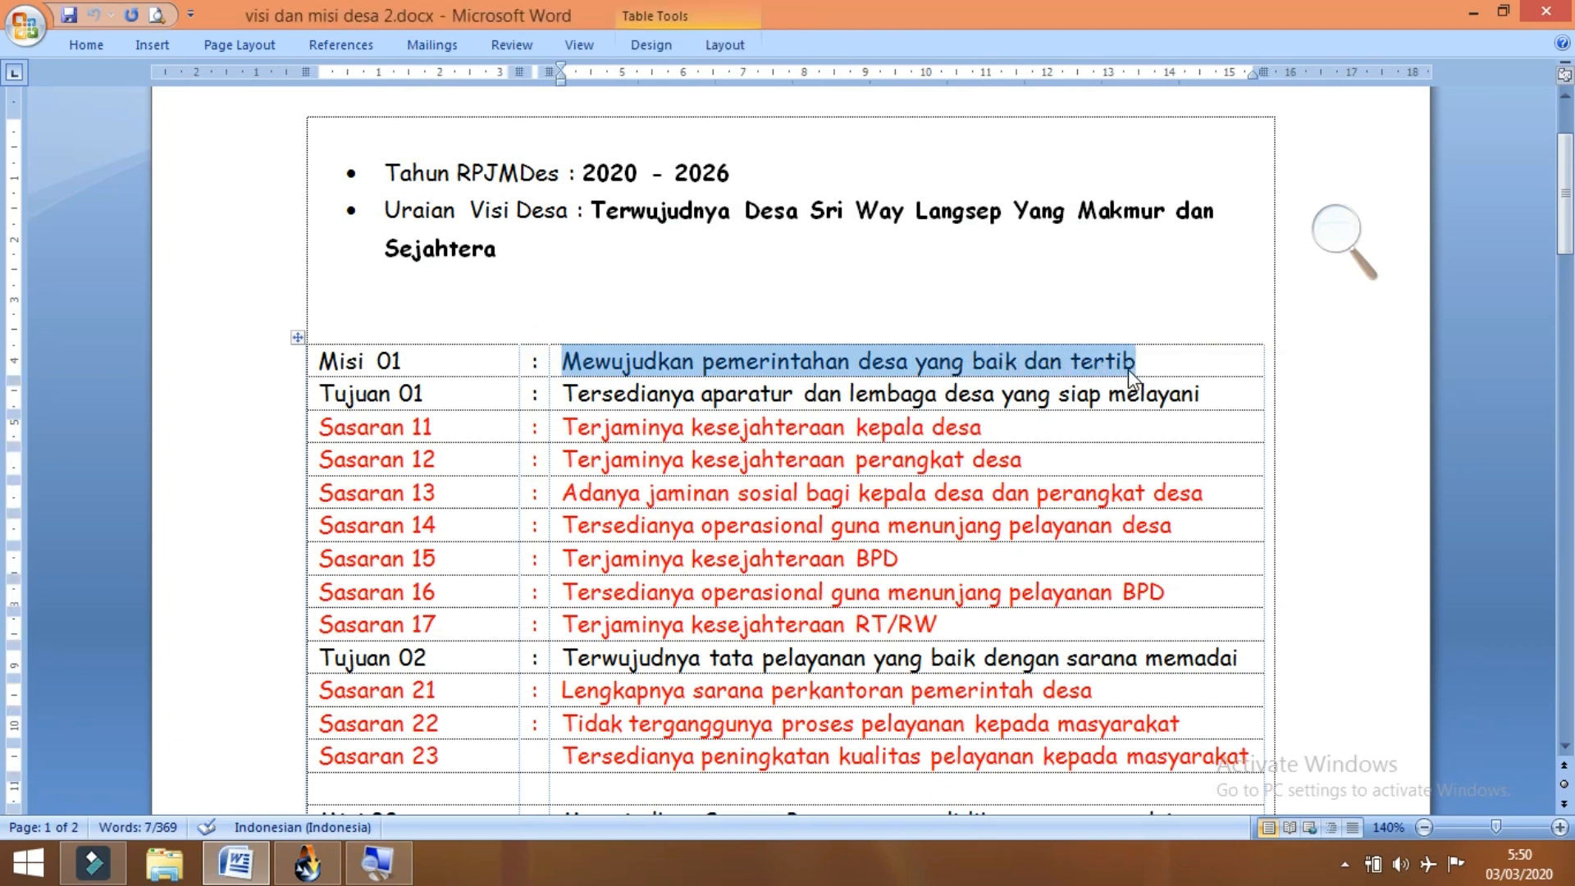
- In SisKeuDes, paste the copied text as the mission description, set Kode Misi to 01, and save the record
left_click(326, 863)
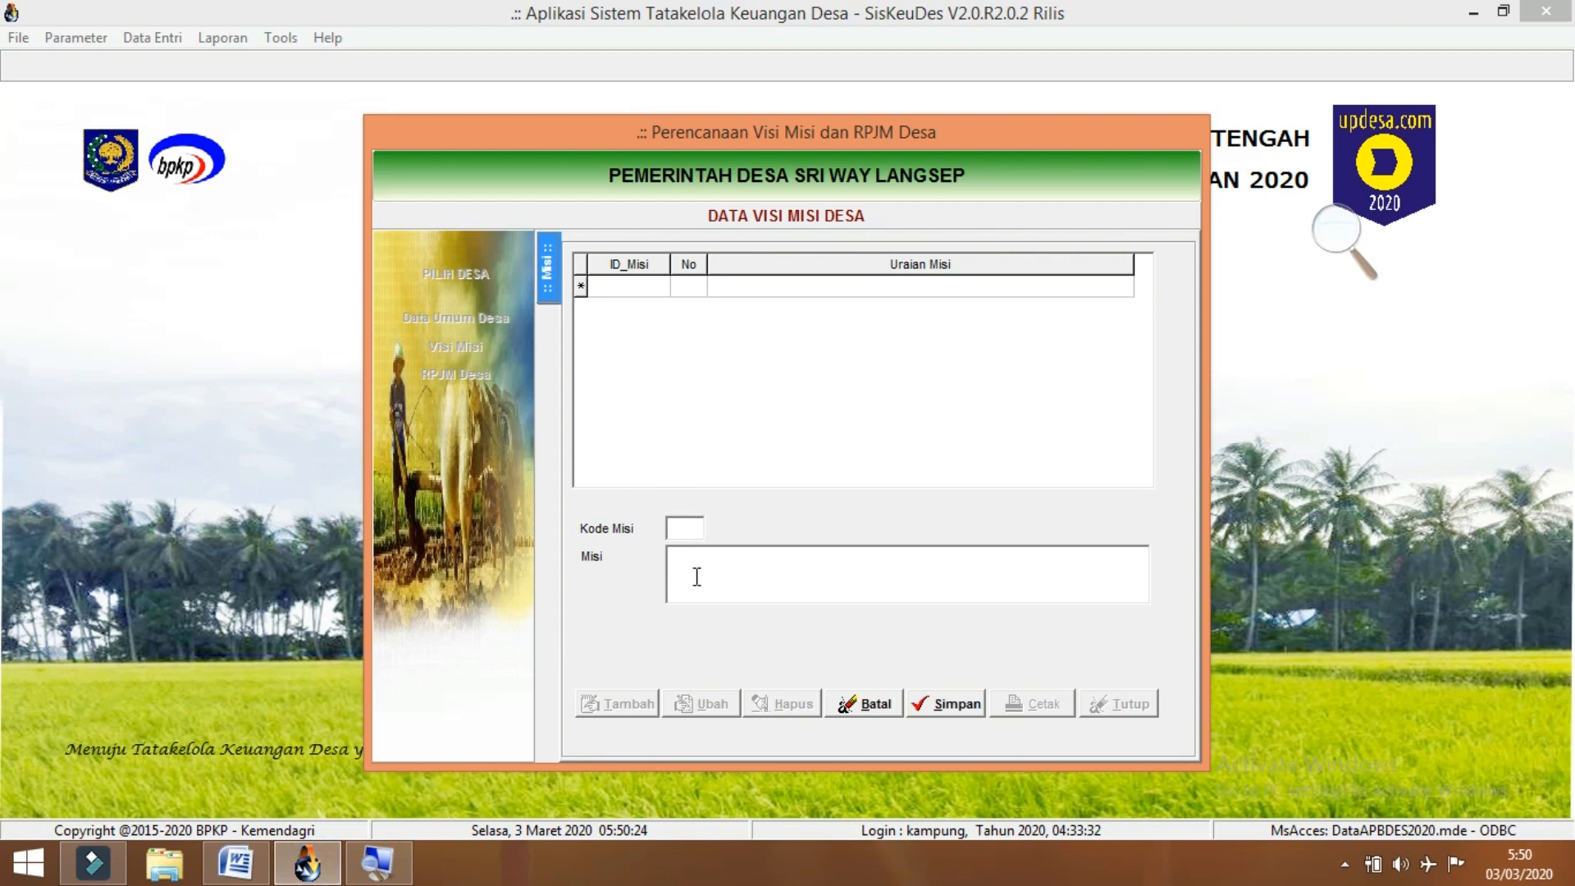
key("ctrl+v")
left_click(674, 526)
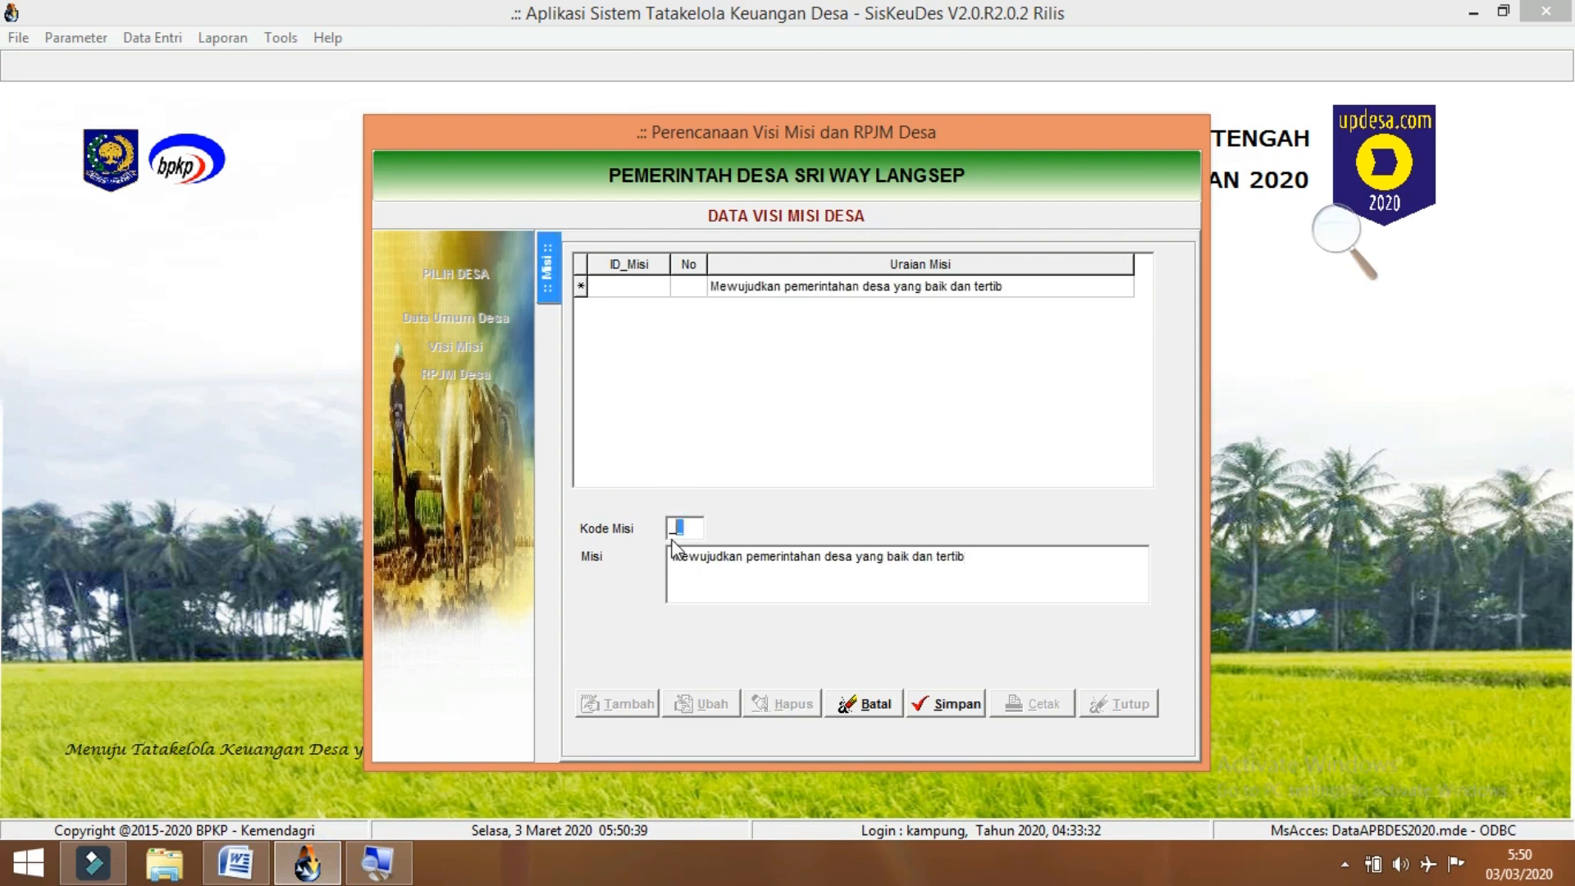
key("Left")
type("01")
left_click(948, 706)
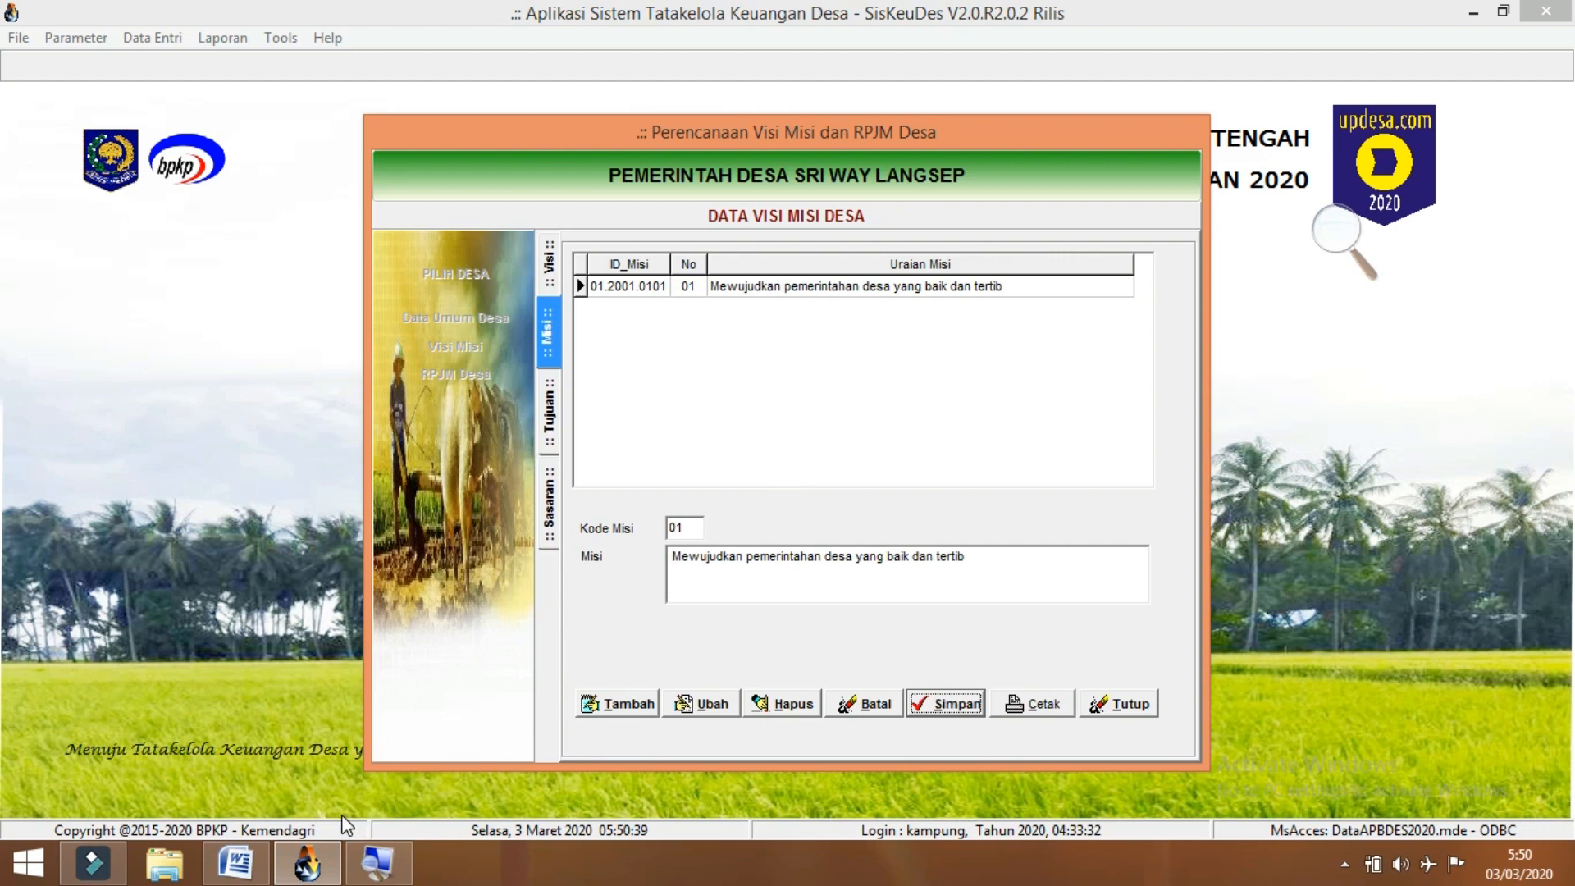
- Examine the Tujuan and Sasaran entries listed under Misi 01 in the Word document, then return to SisKeuDes
left_click(250, 863)
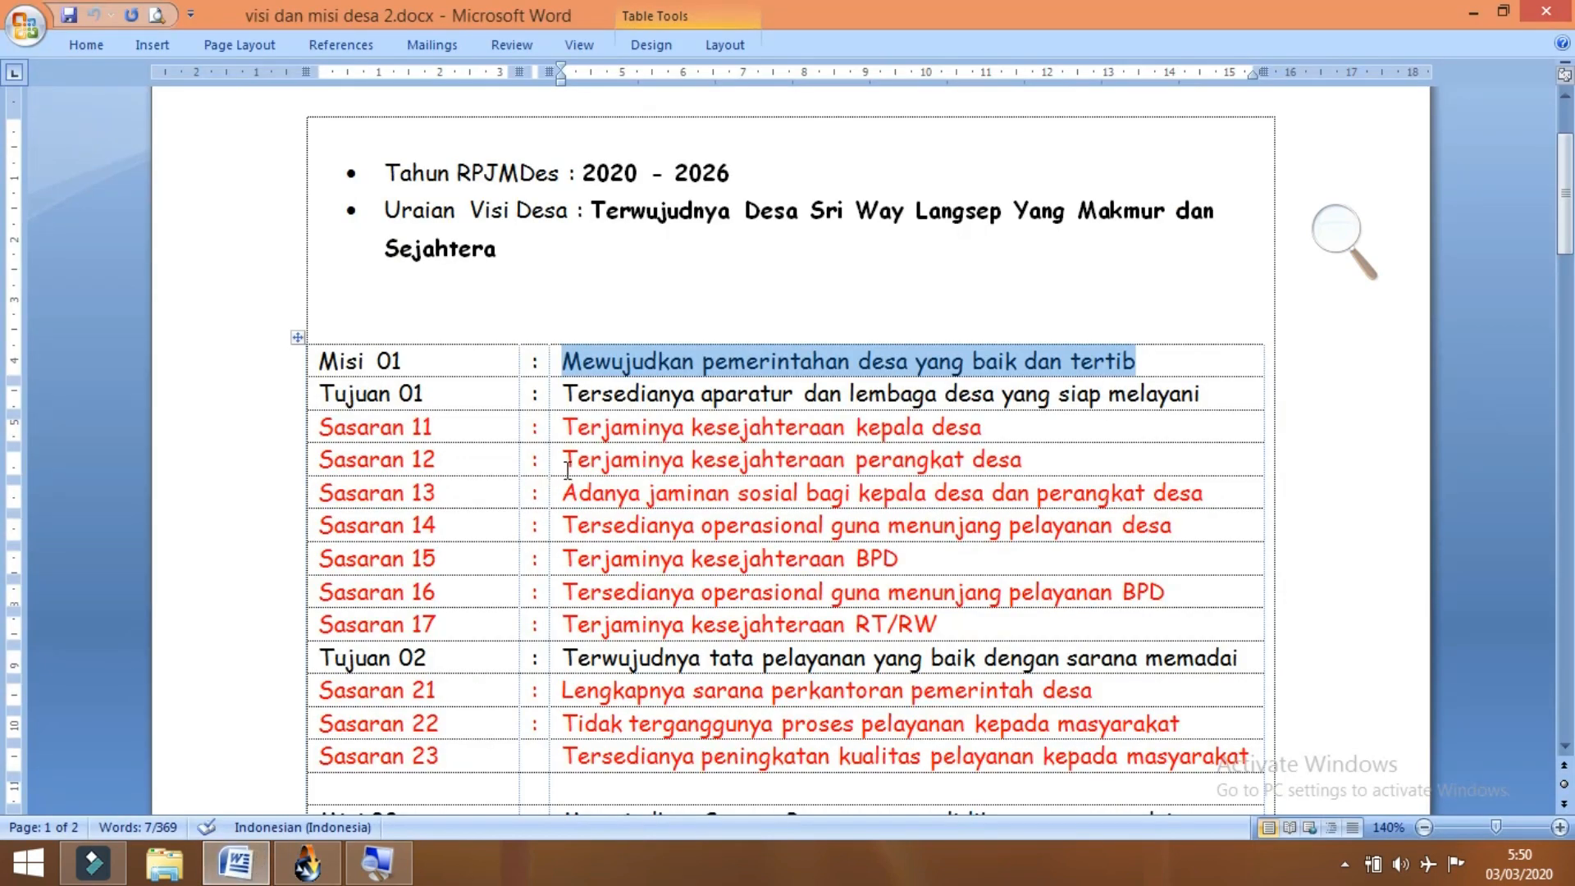
scroll(563, 471, "down", 3)
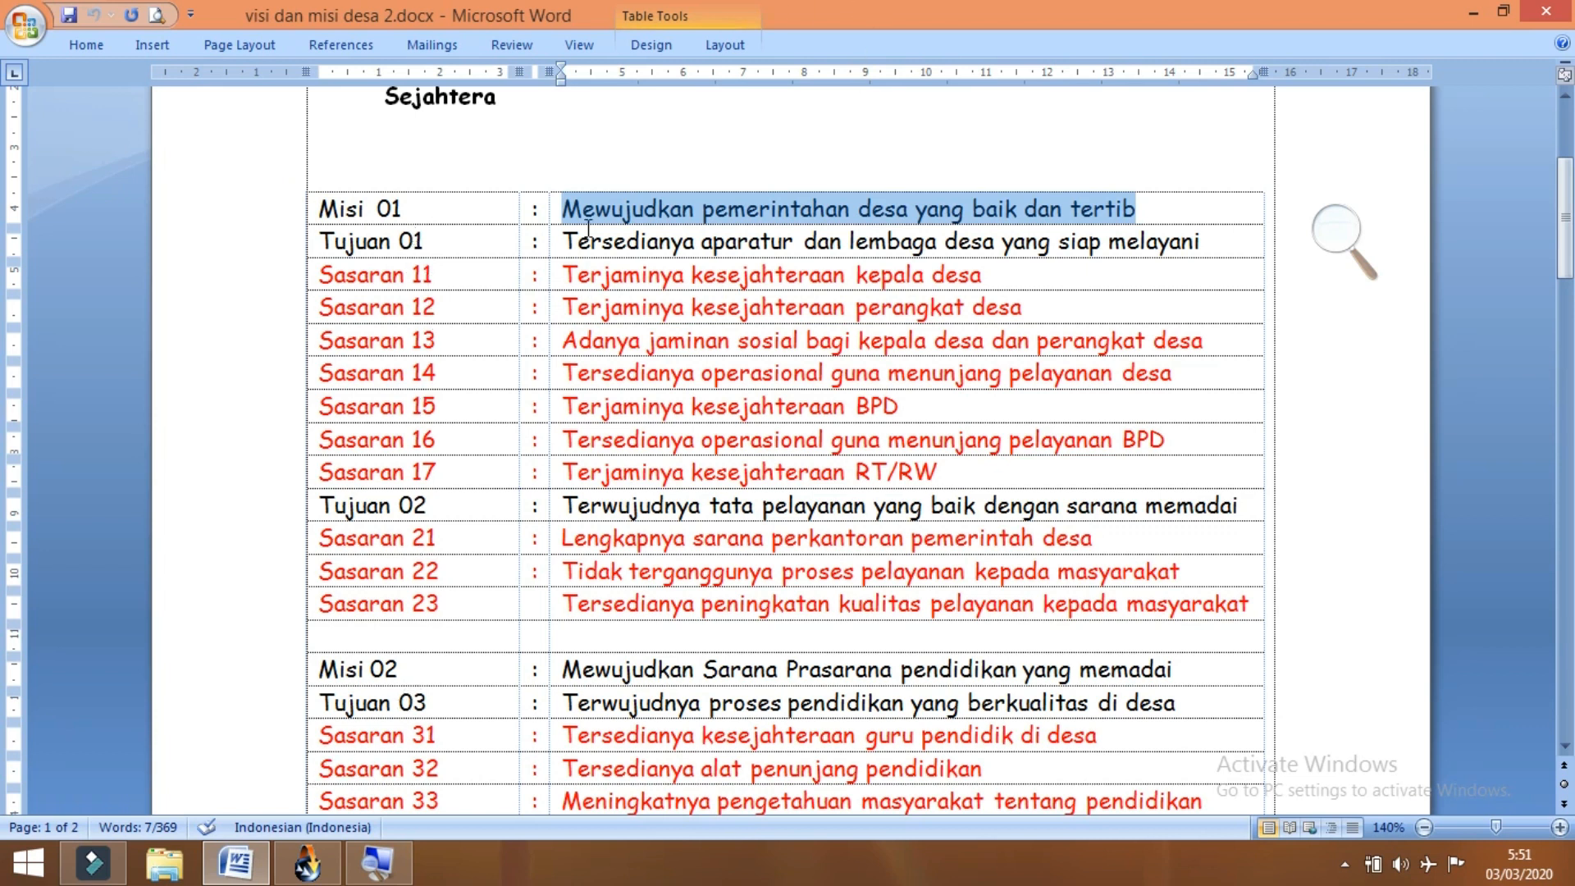
left_click(317, 869)
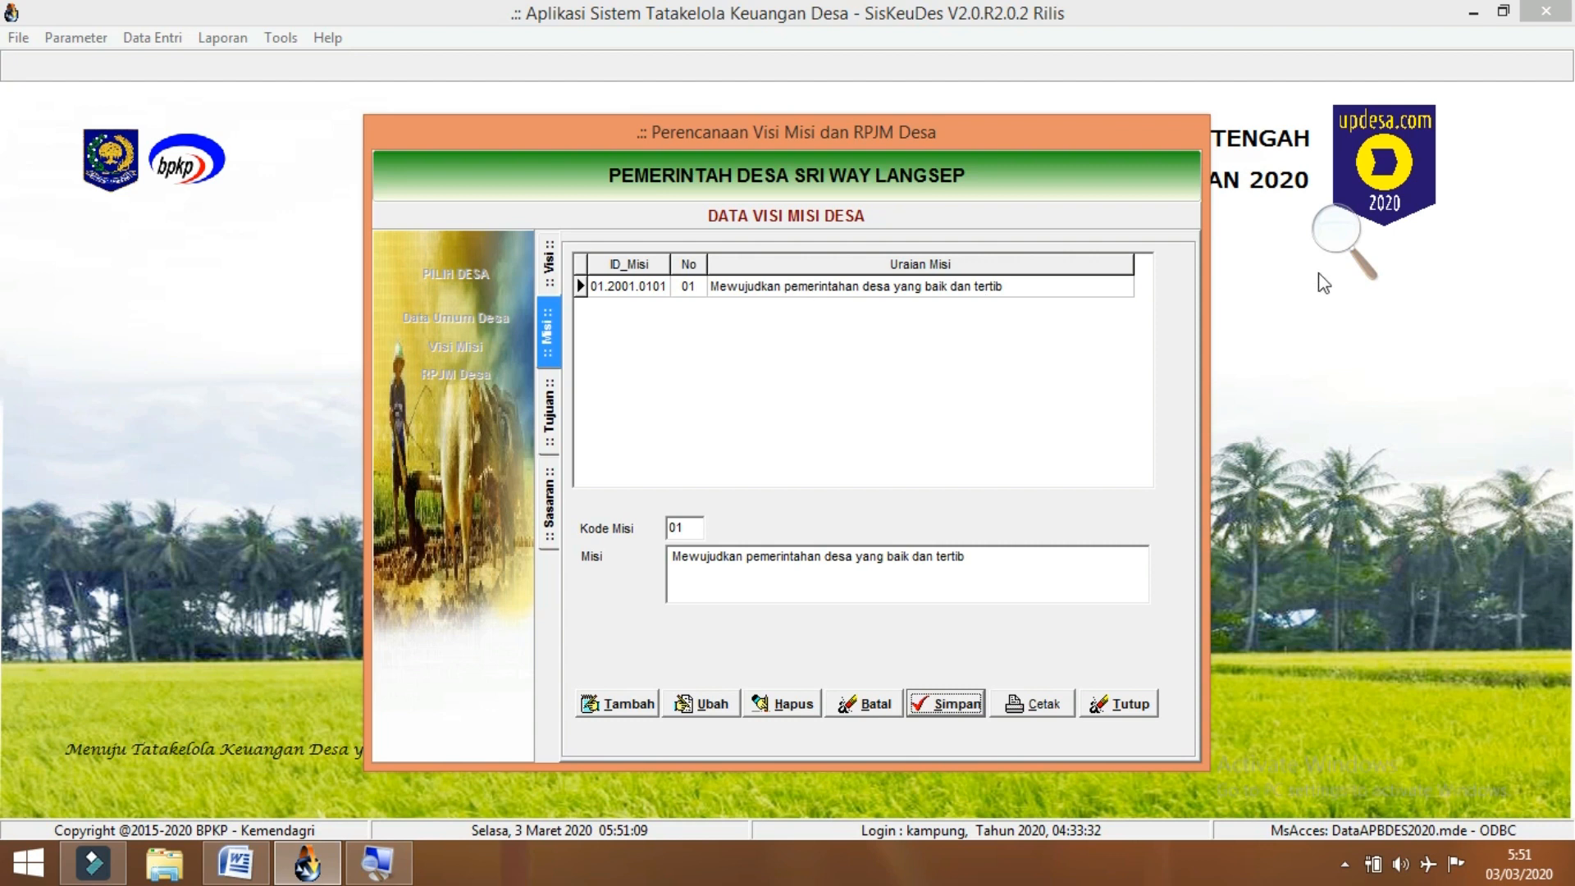
- Open the Tujuan list belonging to the saved mission 01
left_click(1343, 237)
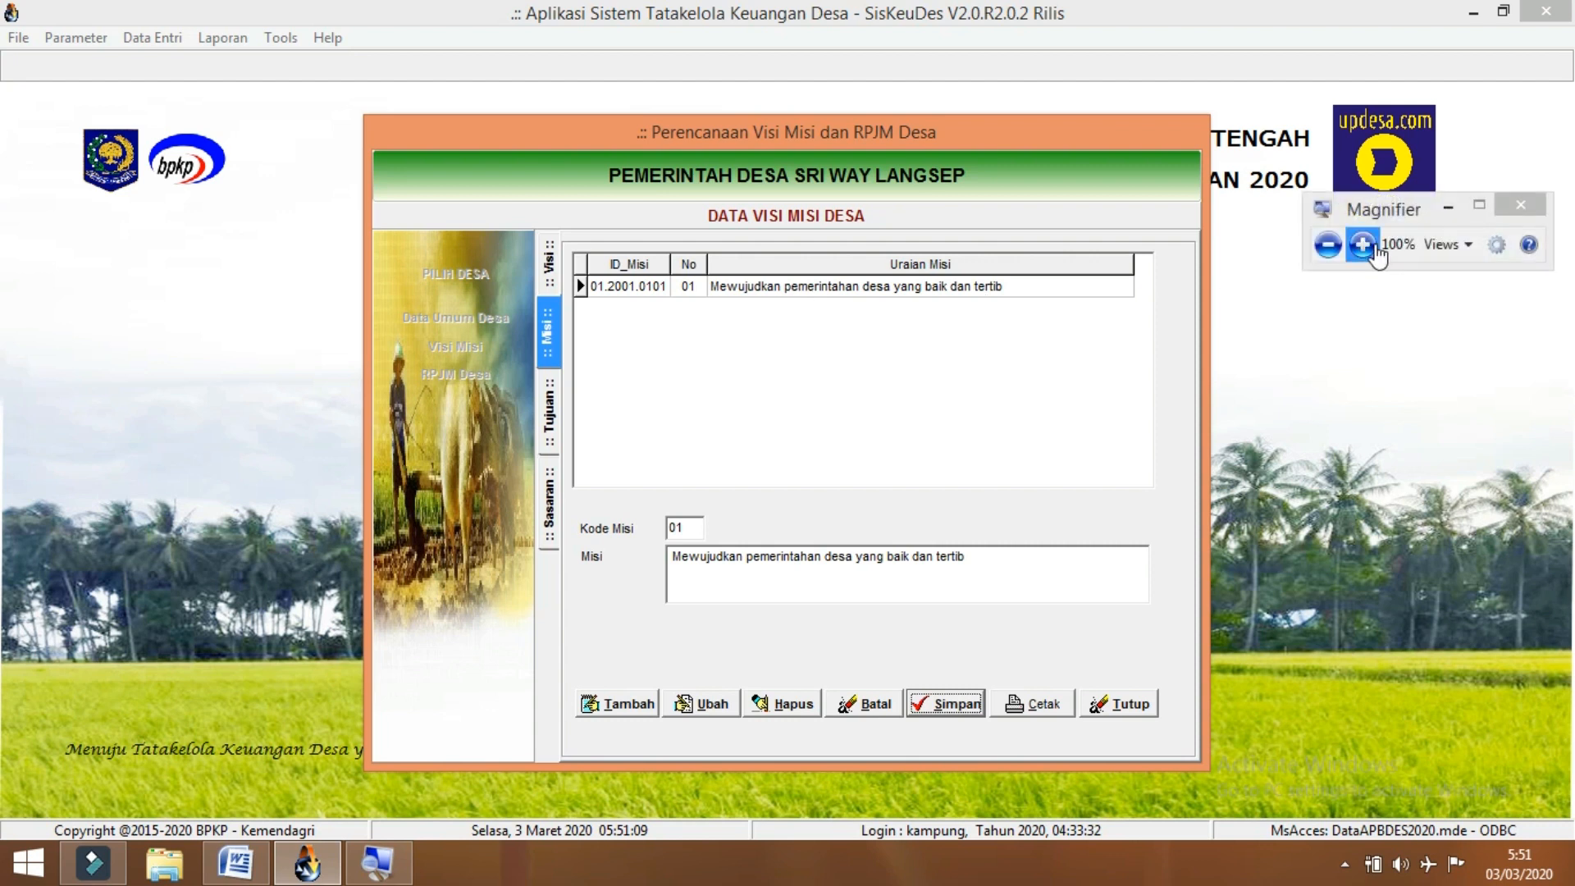
left_click(1361, 245)
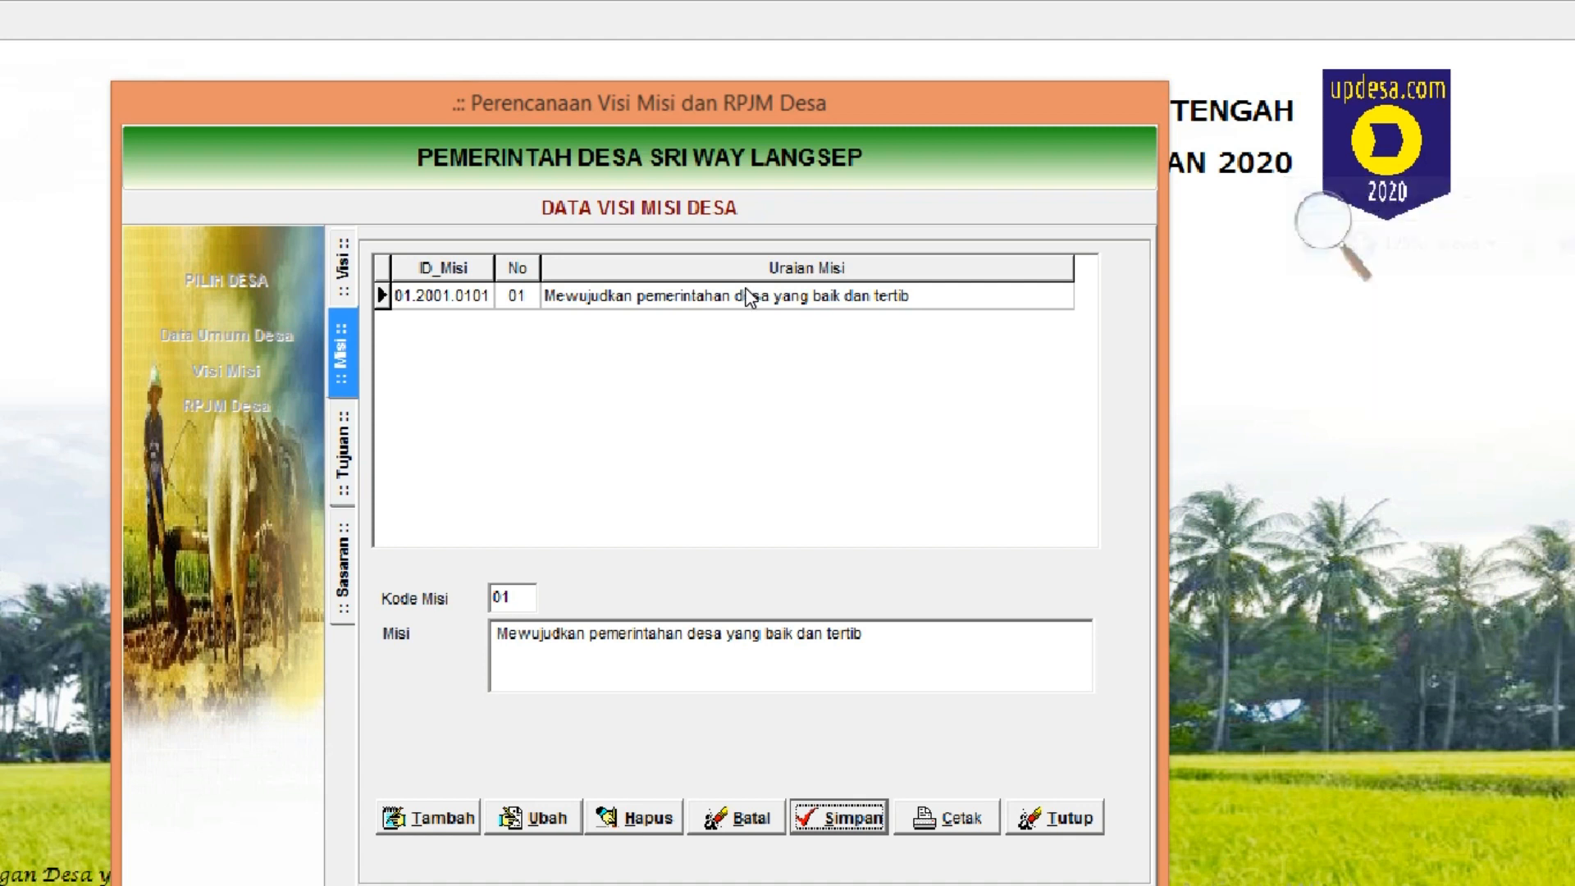
double_click(556, 427)
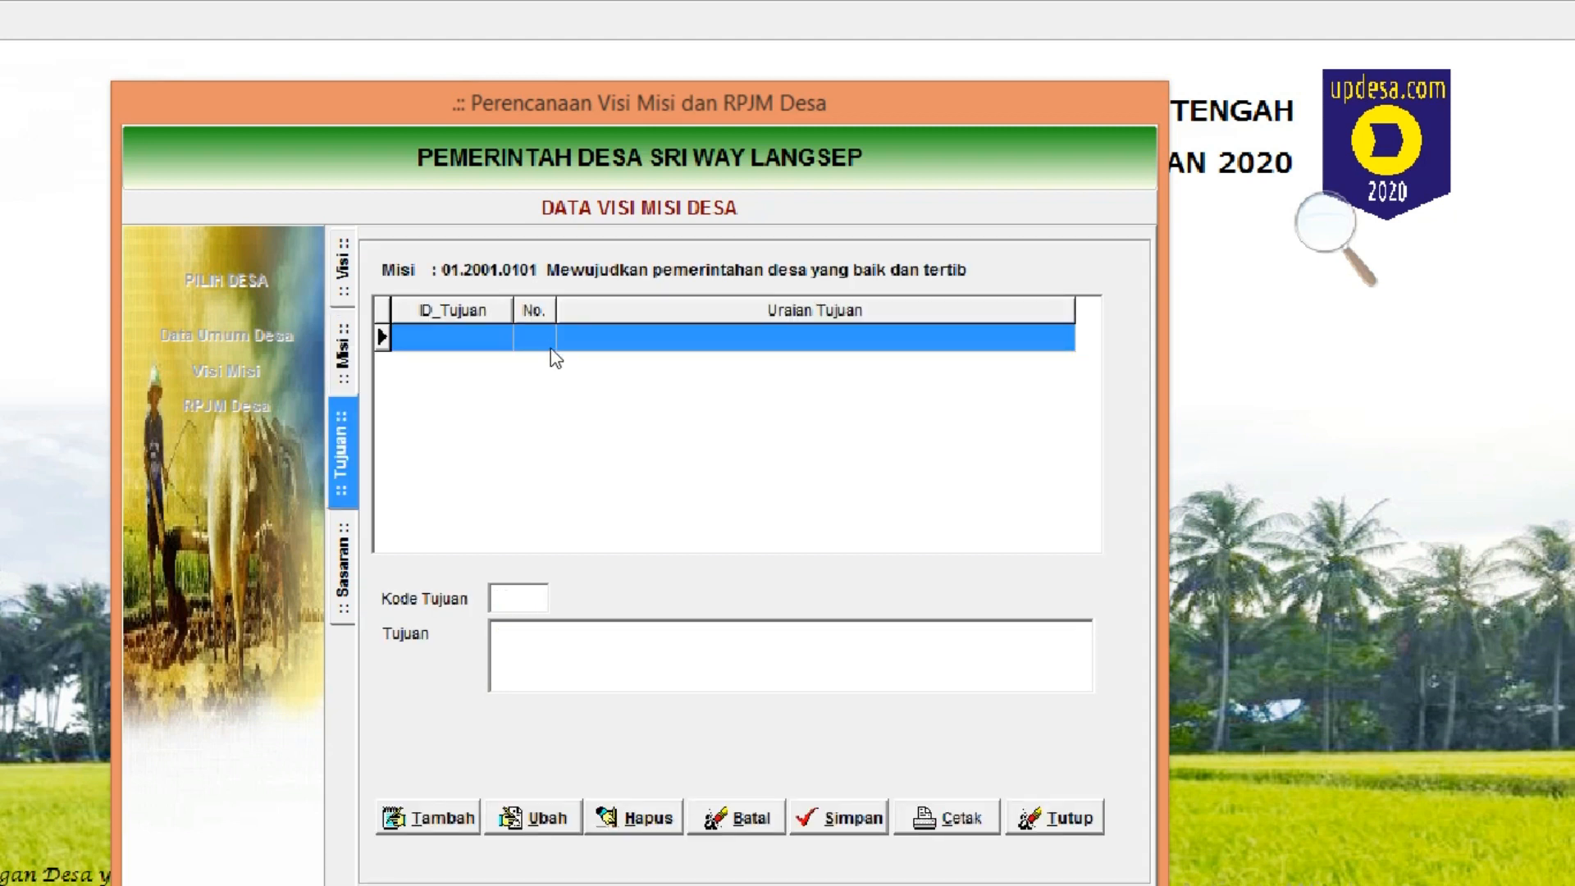
left_click(343, 353)
double_click(727, 284)
left_click(1325, 223)
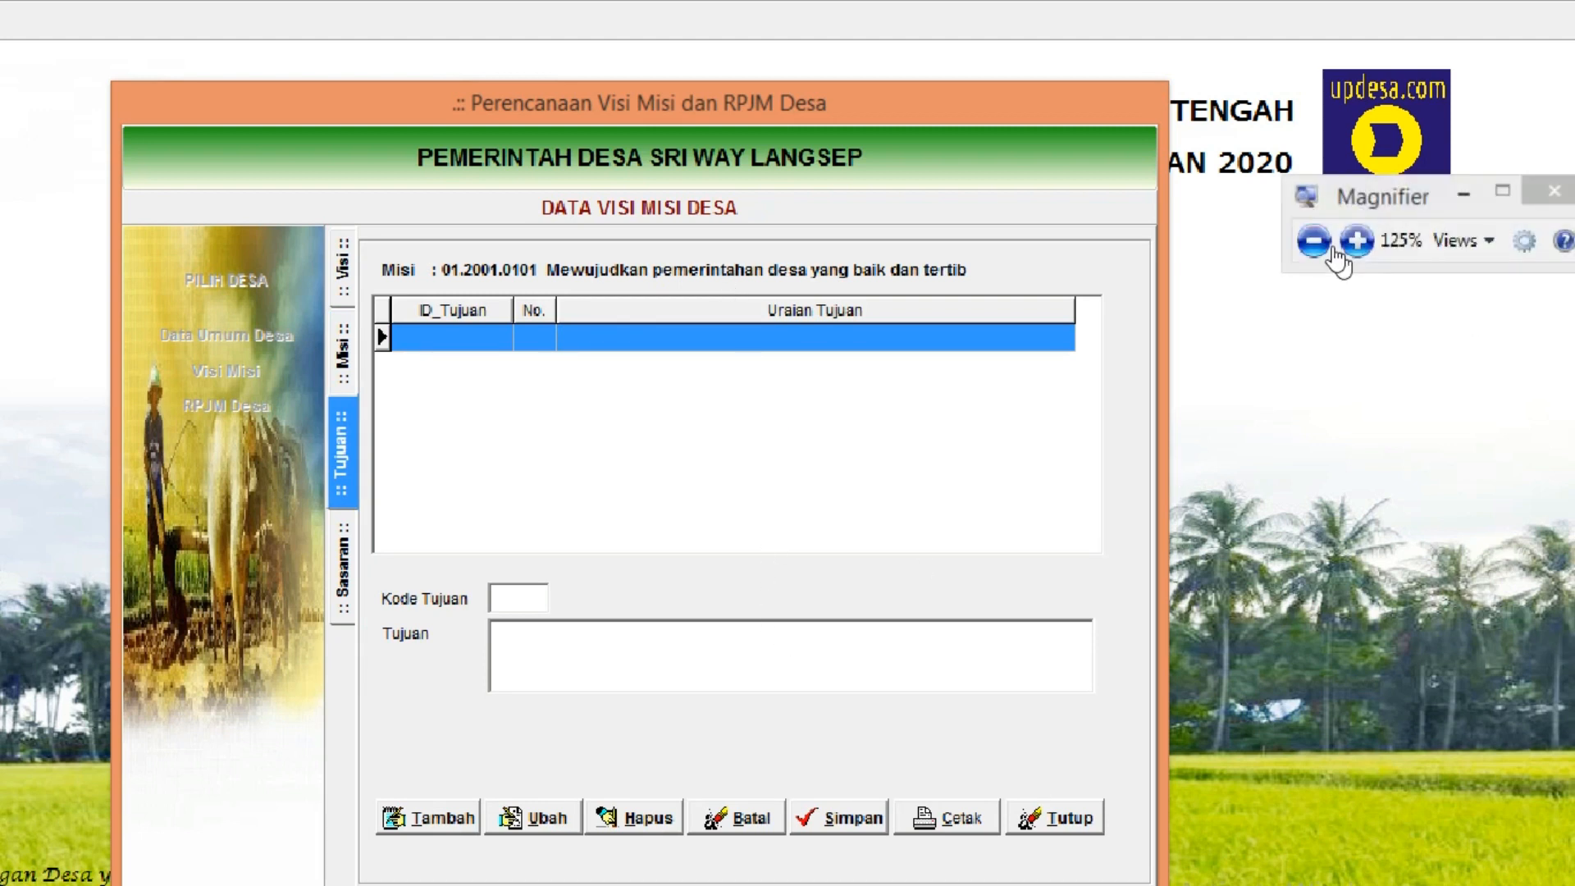
left_click(1317, 241)
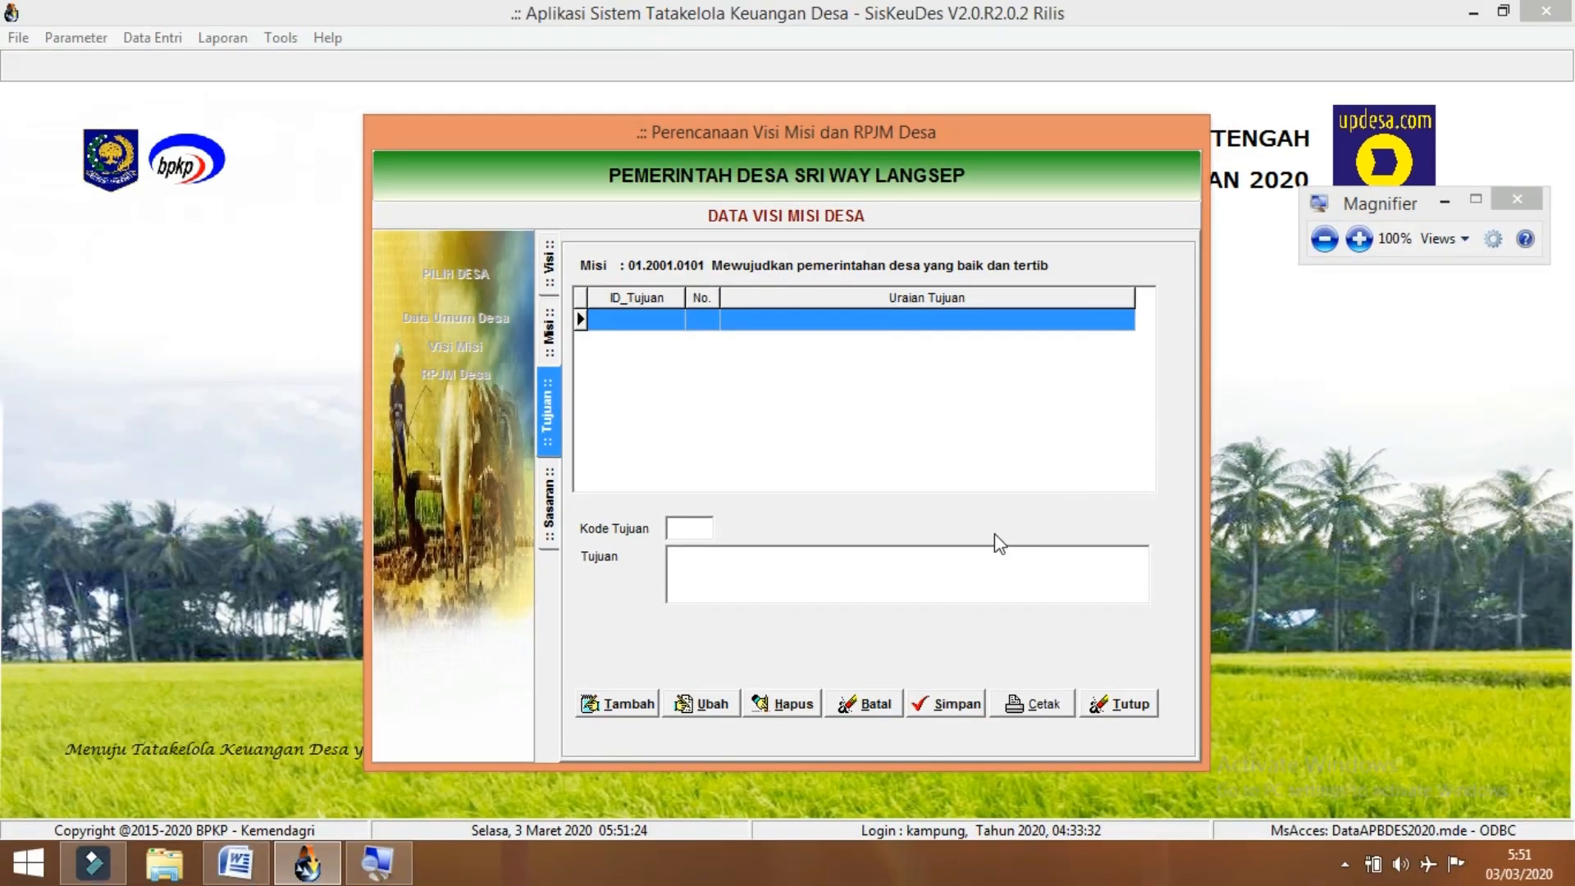
- Start a new Tujuan record under mission 01 and set Kode Tujuan to 01
left_click(656, 704)
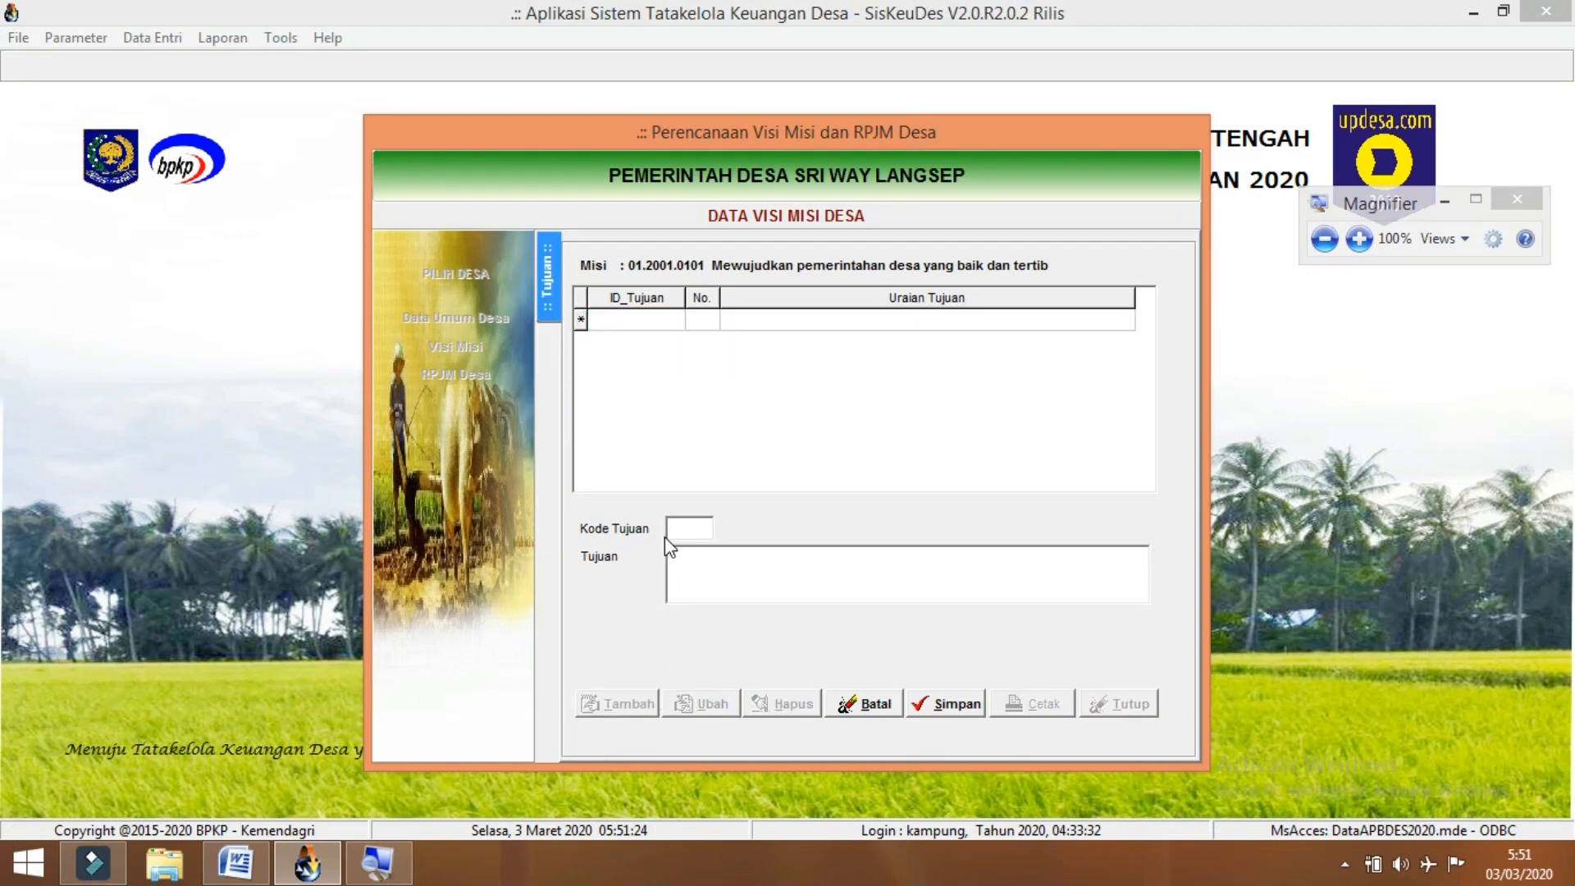
left_click(237, 863)
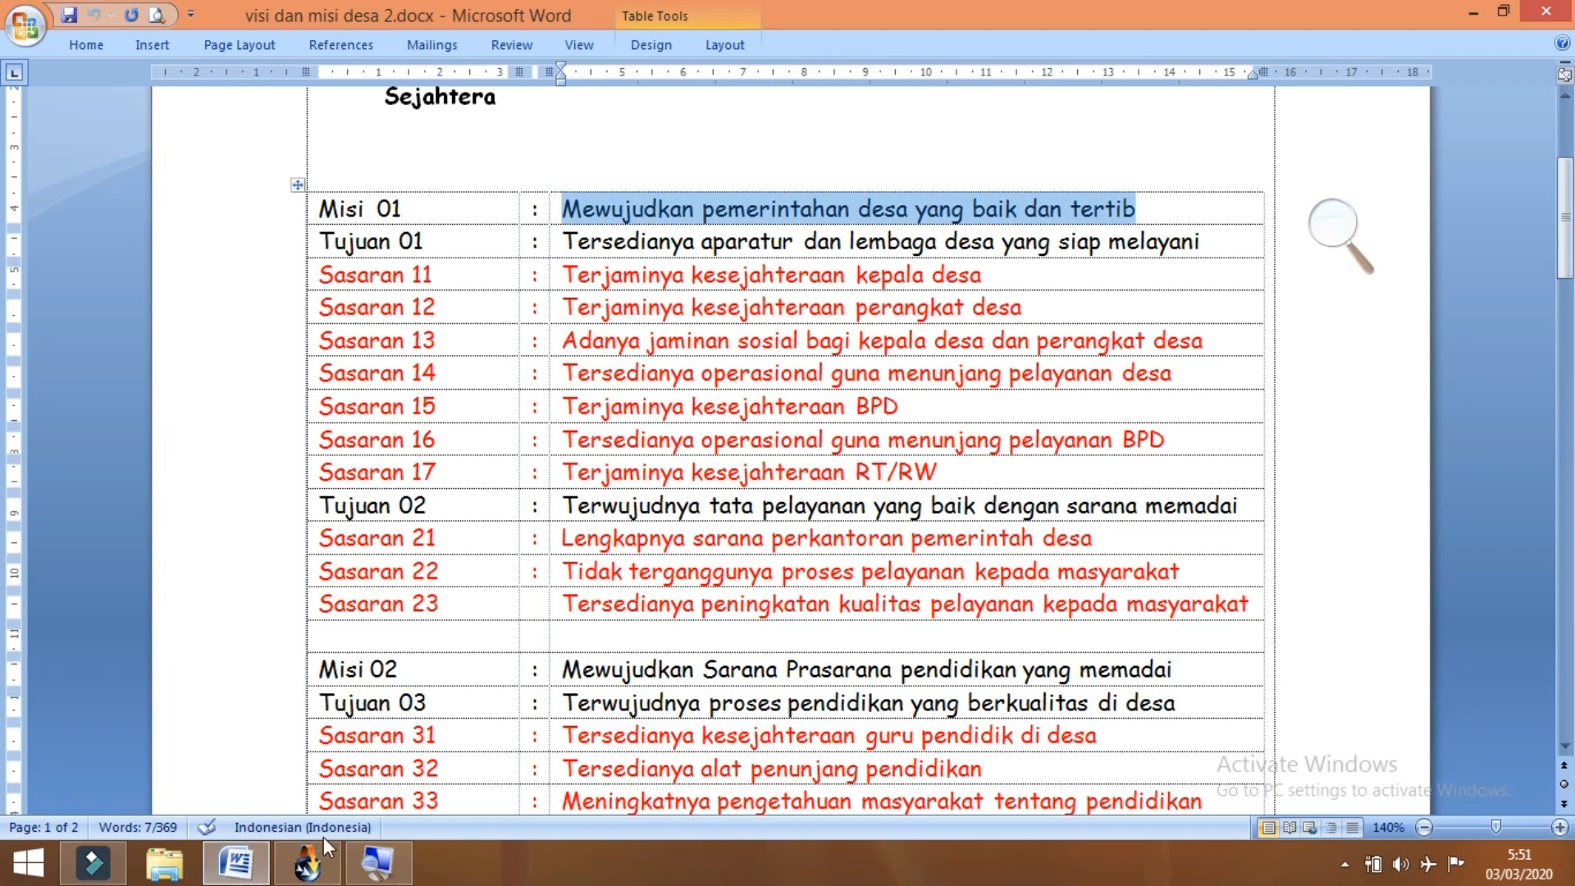
left_click(310, 865)
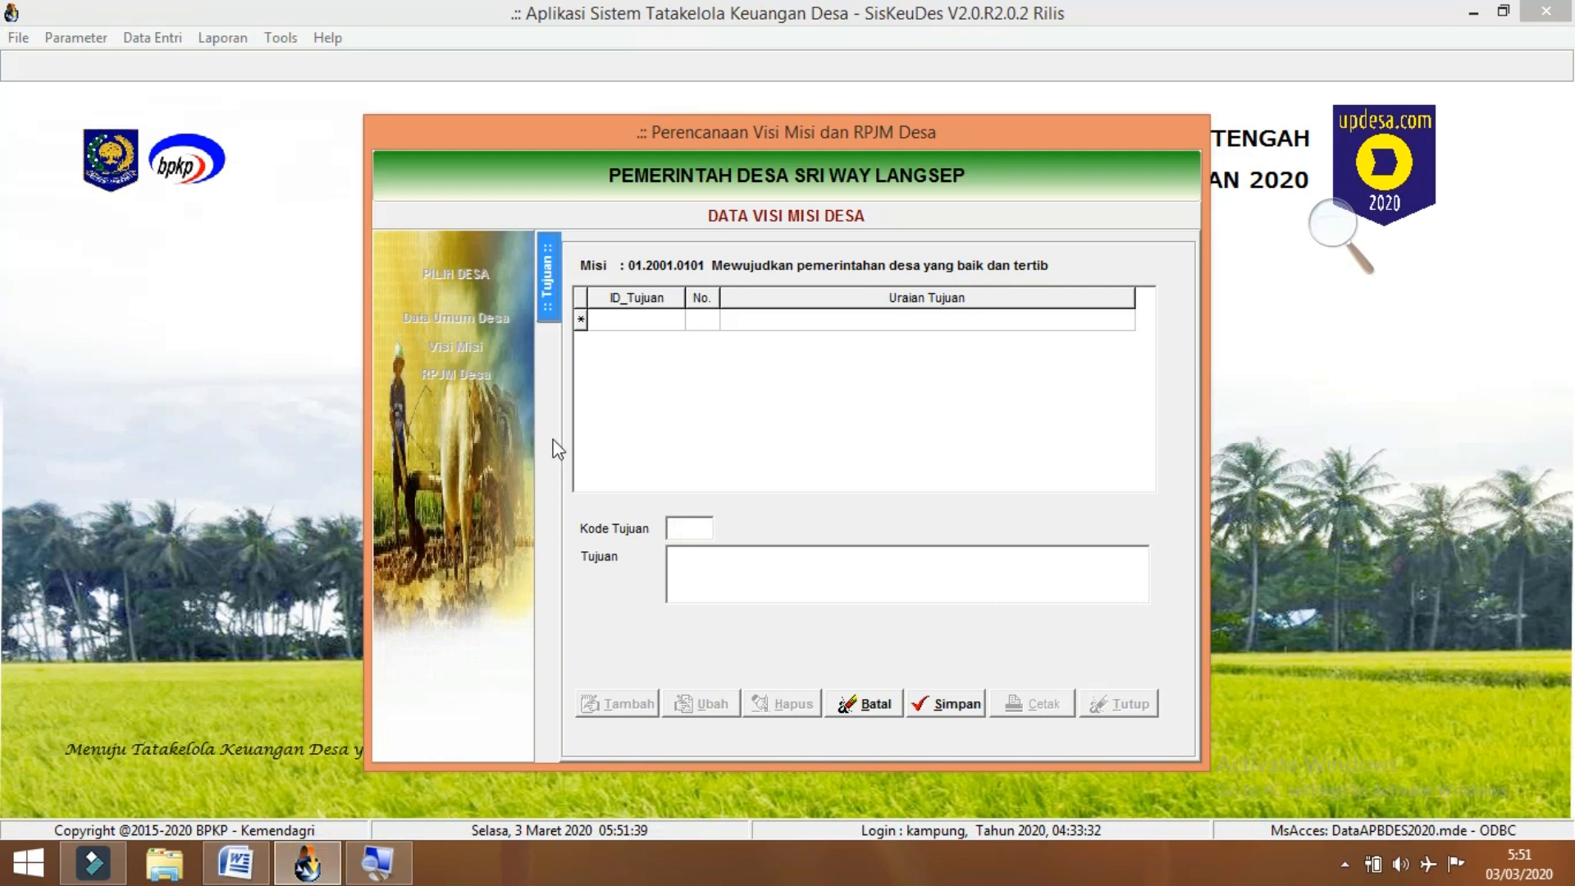
left_click(678, 528)
key("Left")
type("01")
- Copy "Tersedianya aparatur dan lembaga desa yang siap melayani" from the Word document into the Tujuan description in SisKeuDes and save the record
left_click(235, 862)
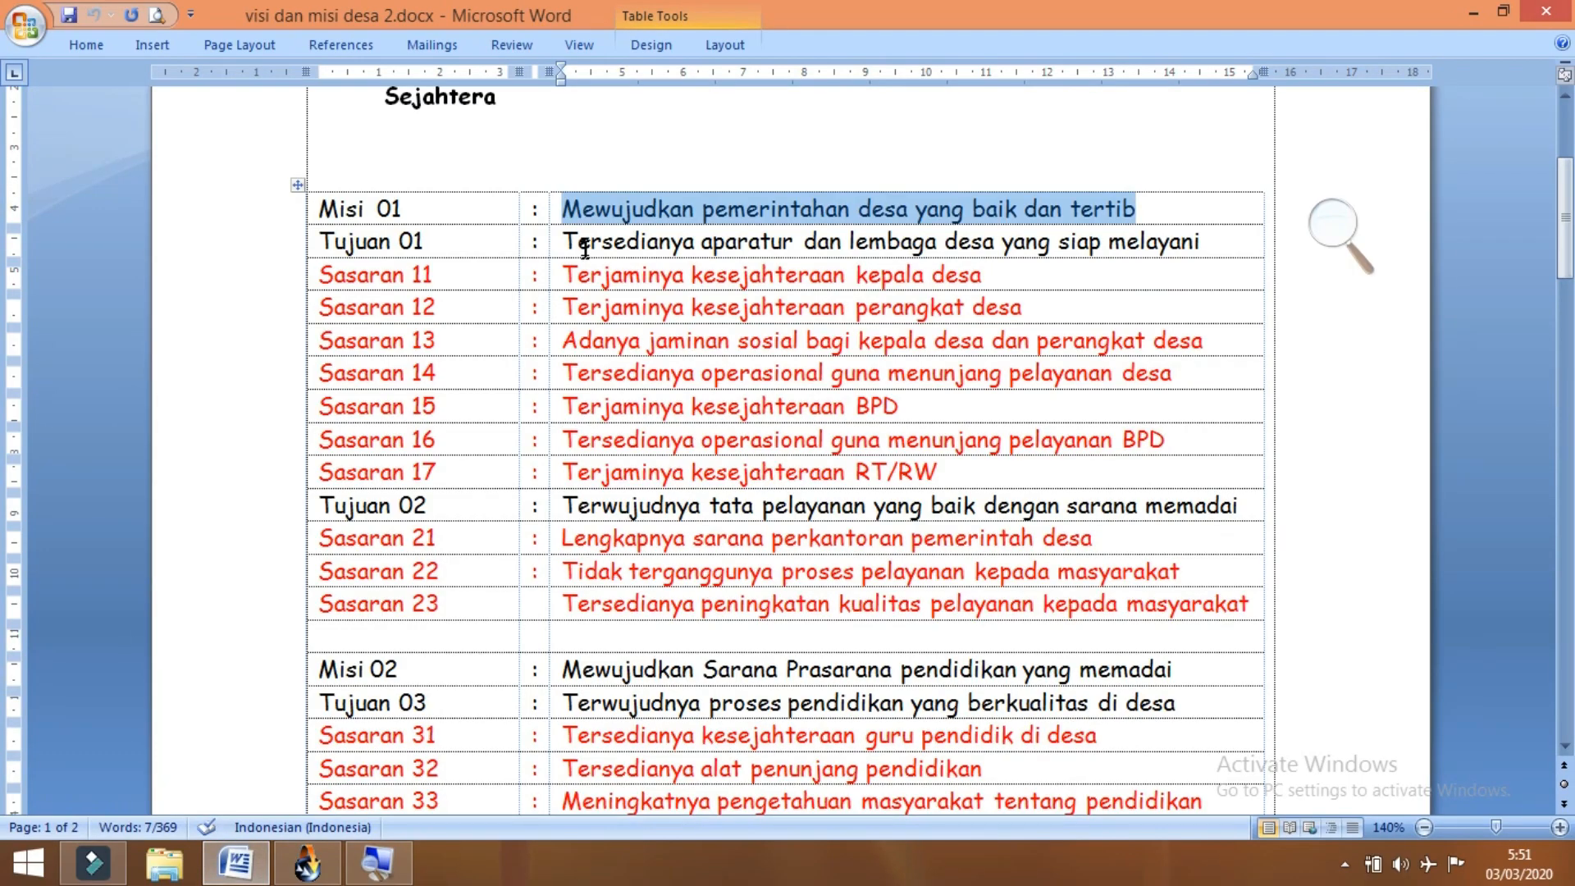
left_click_drag(564, 241, 1206, 249)
key("ctrl+c")
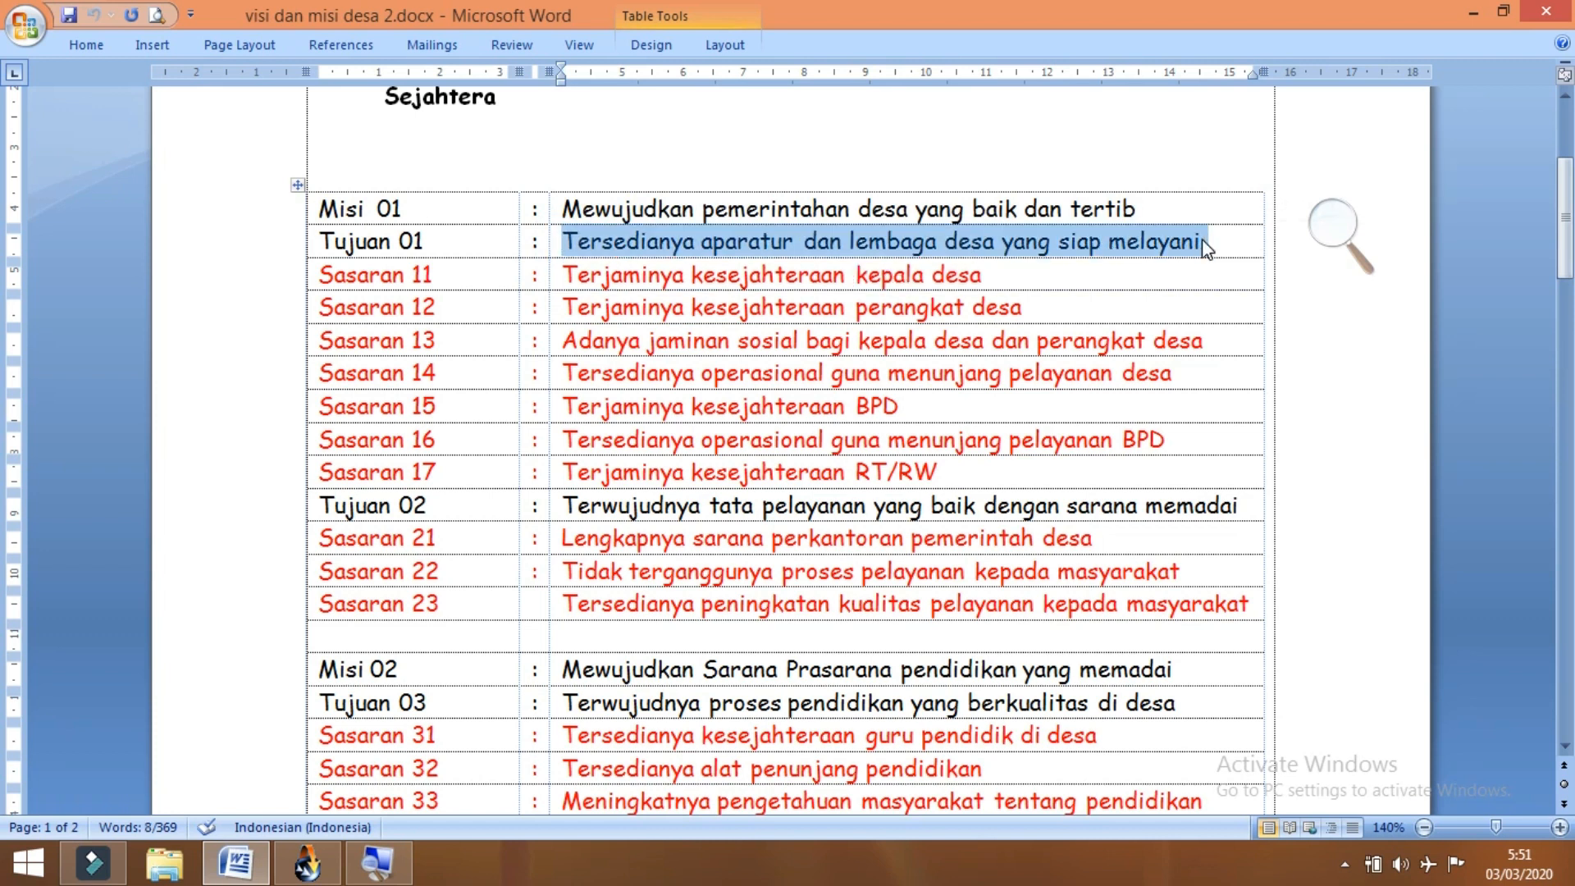
left_click(306, 863)
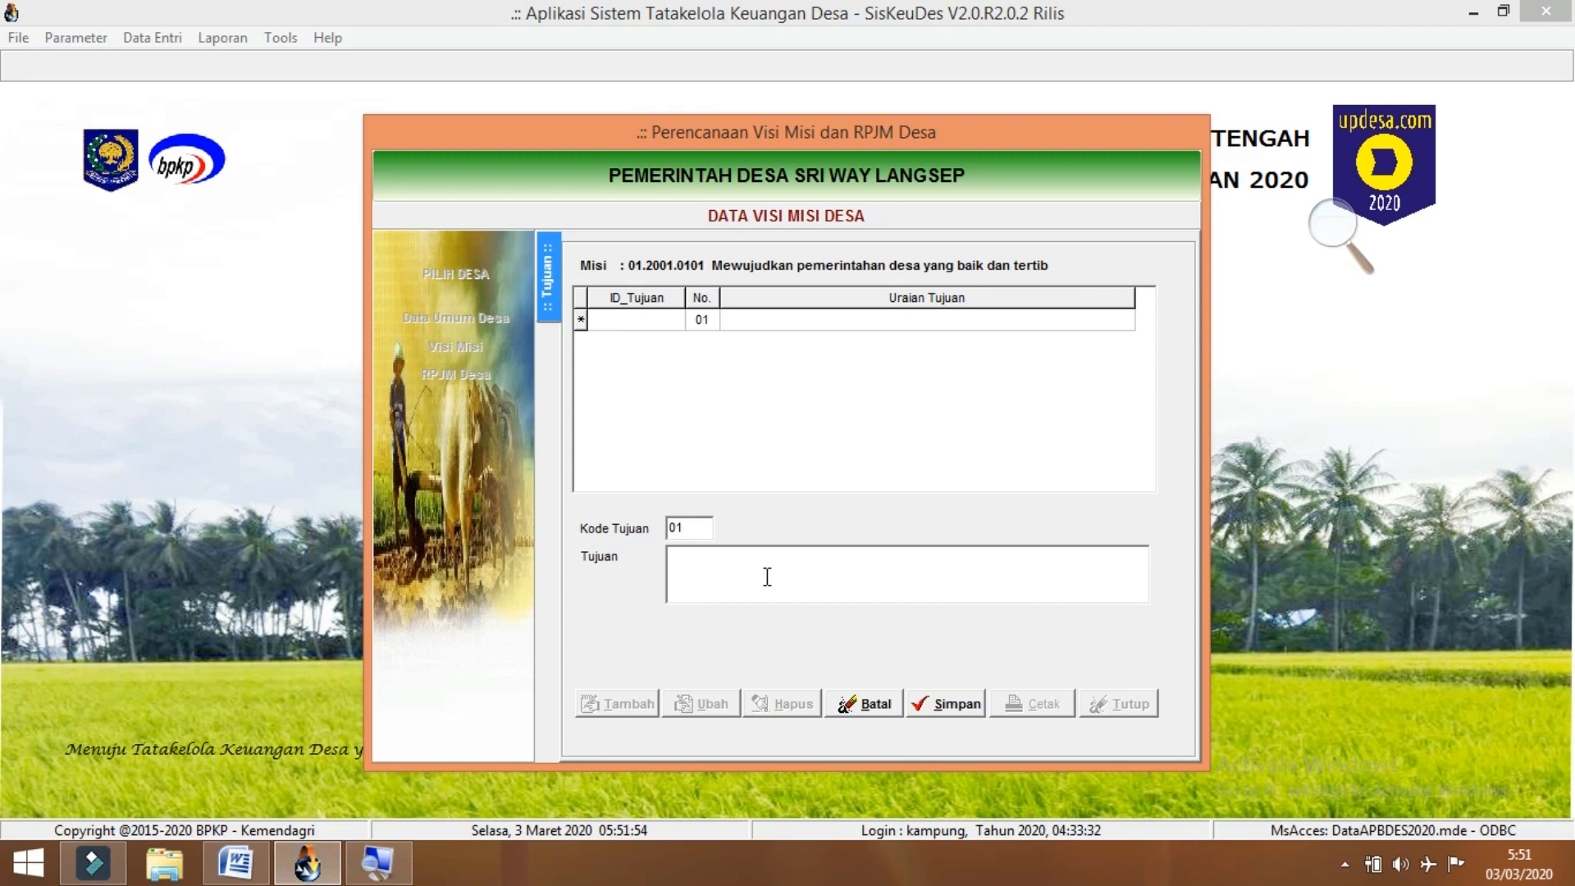
key("ctrl+v")
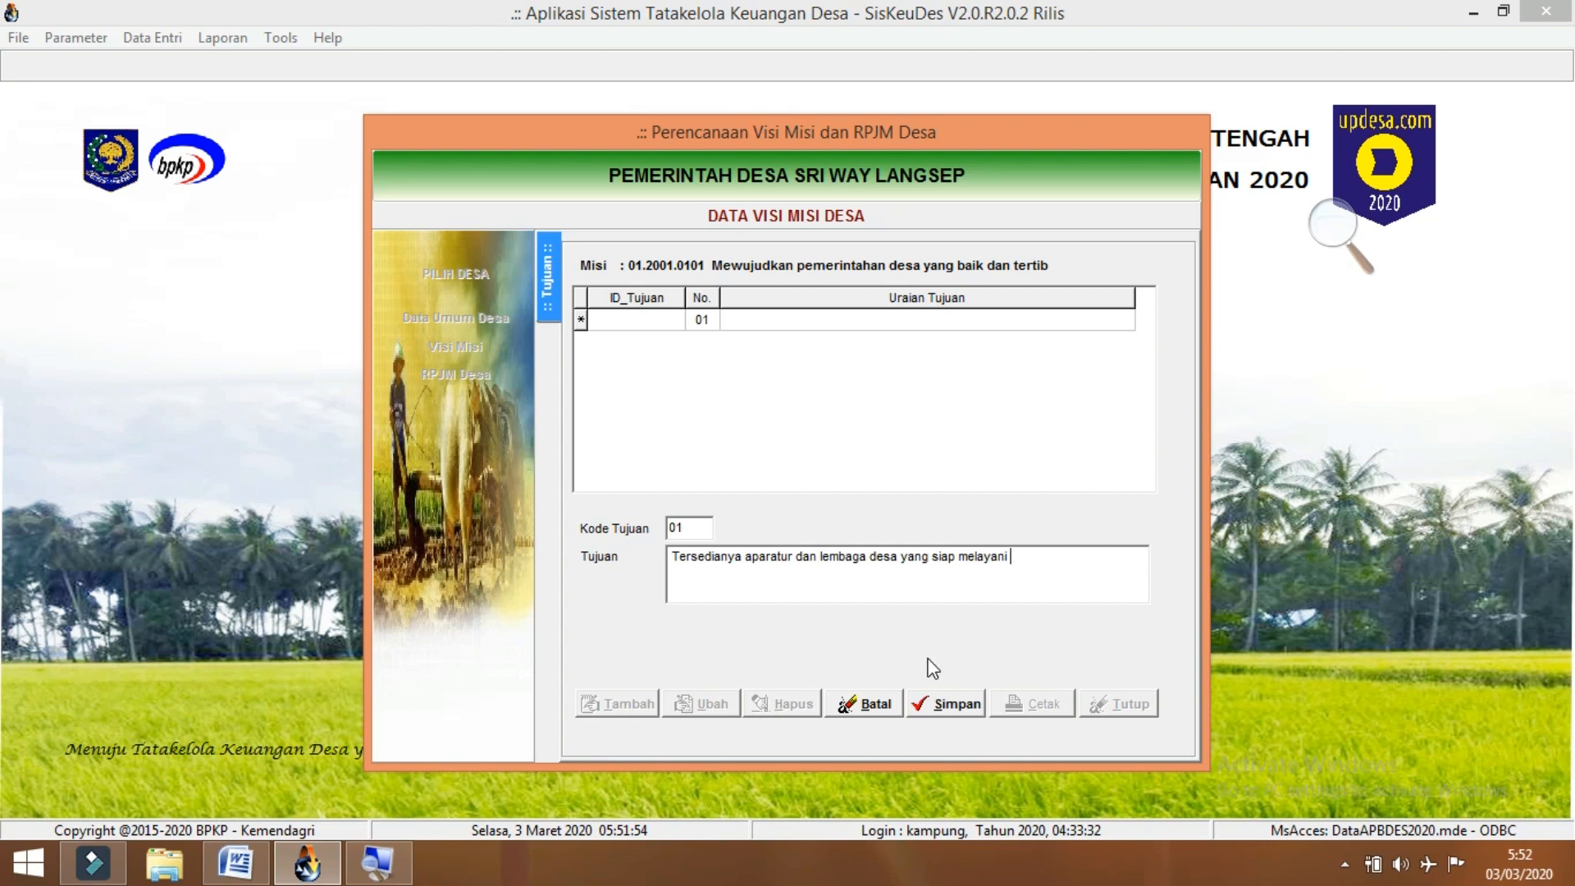
left_click(944, 708)
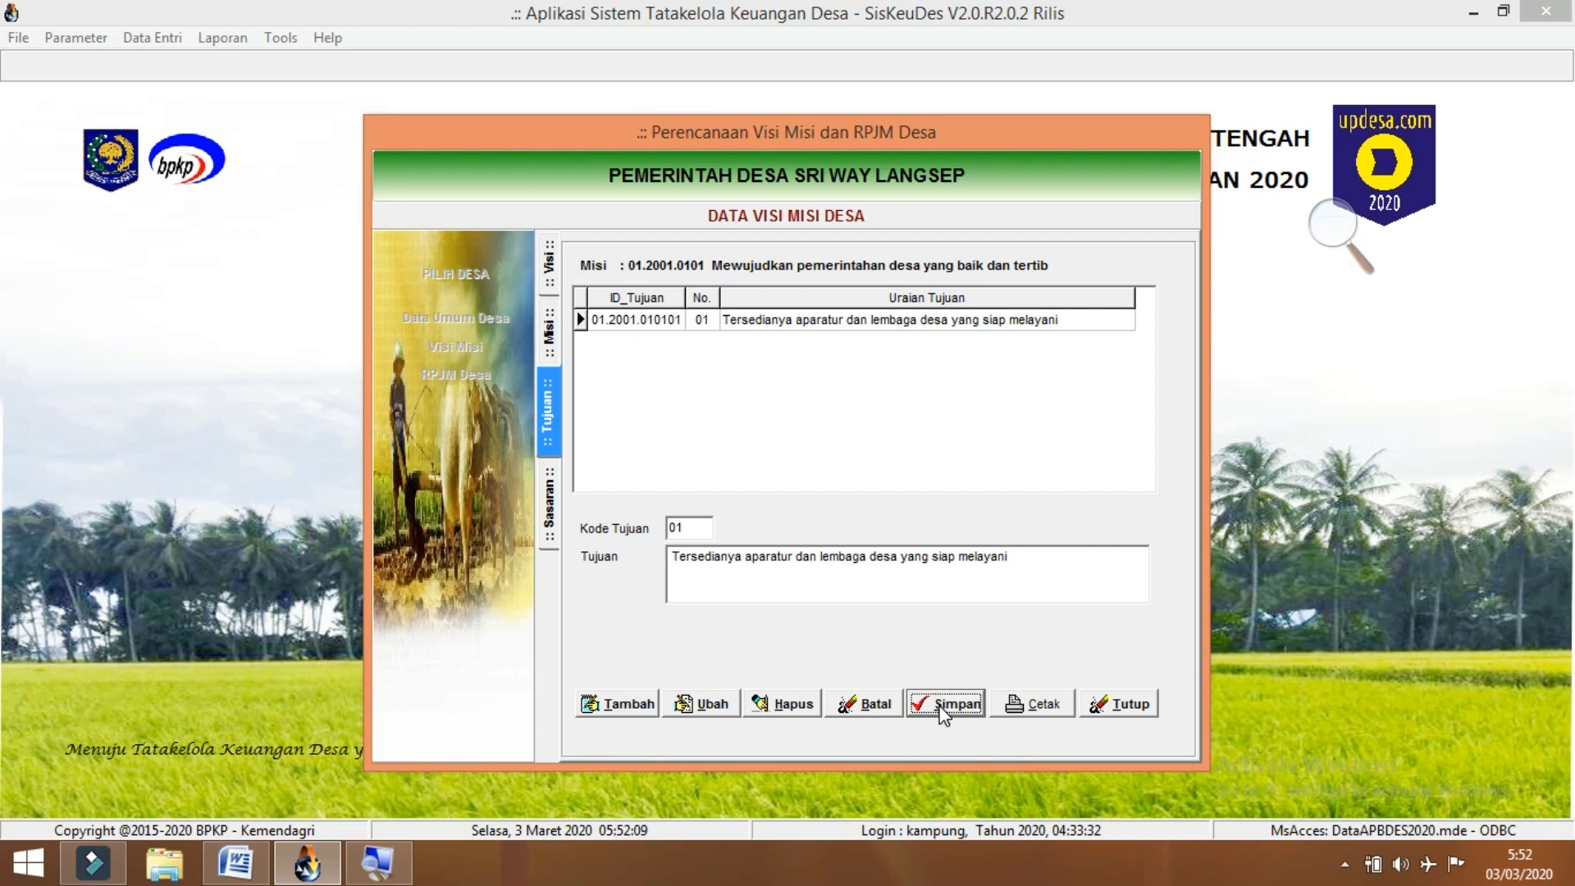
- Check the Tujuan 02 entry in the Word document, then start a new Tujuan record in SisKeuDes with Kode Tujuan 02
left_click(249, 868)
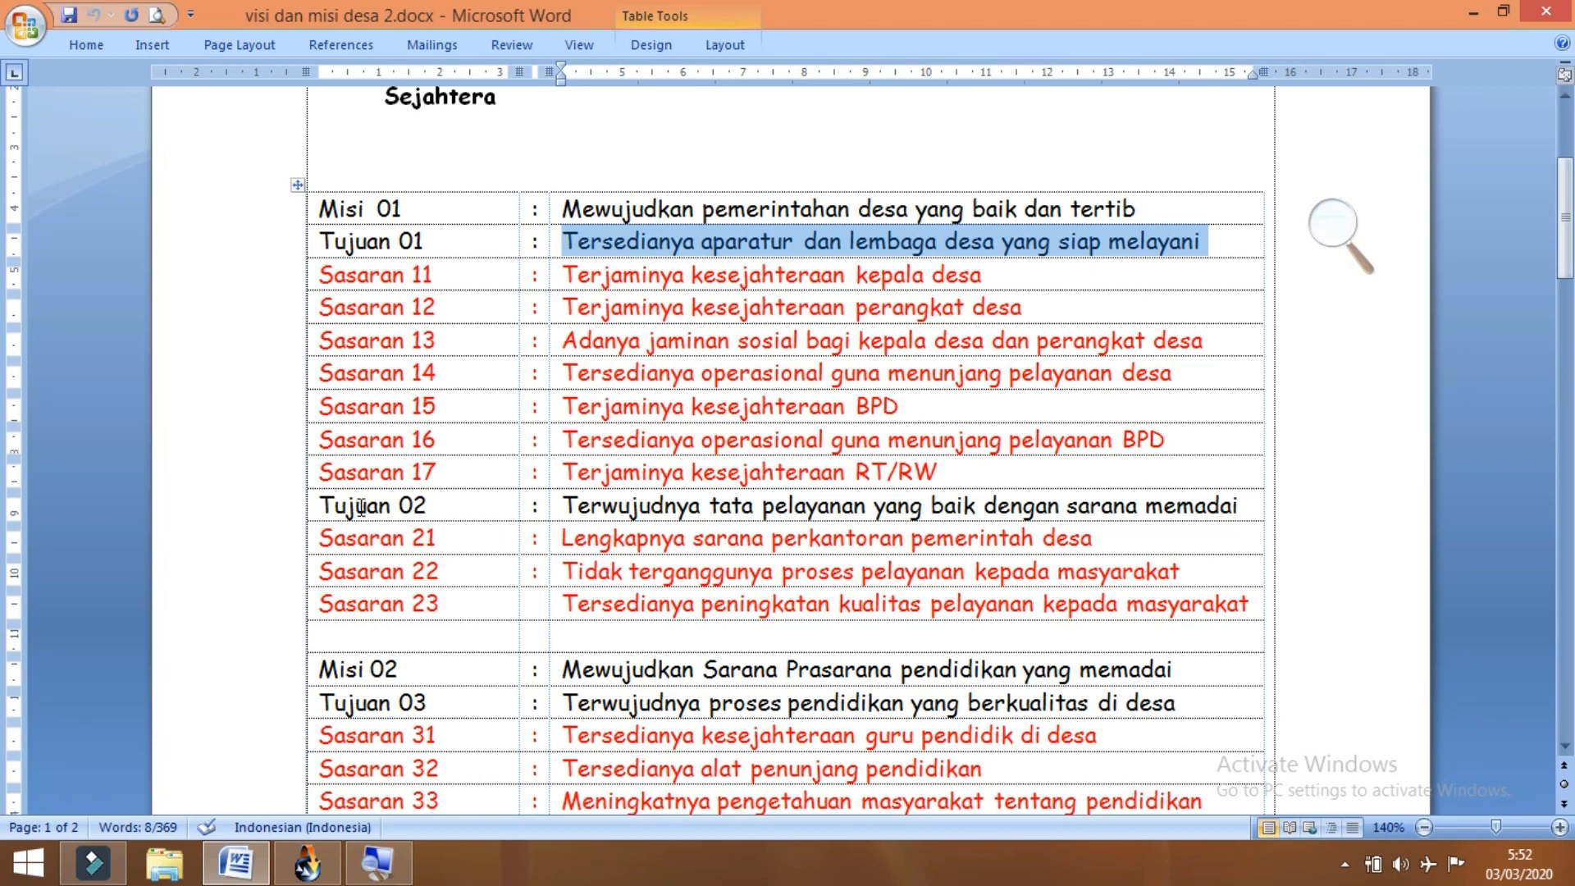
left_click_drag(341, 509, 414, 509)
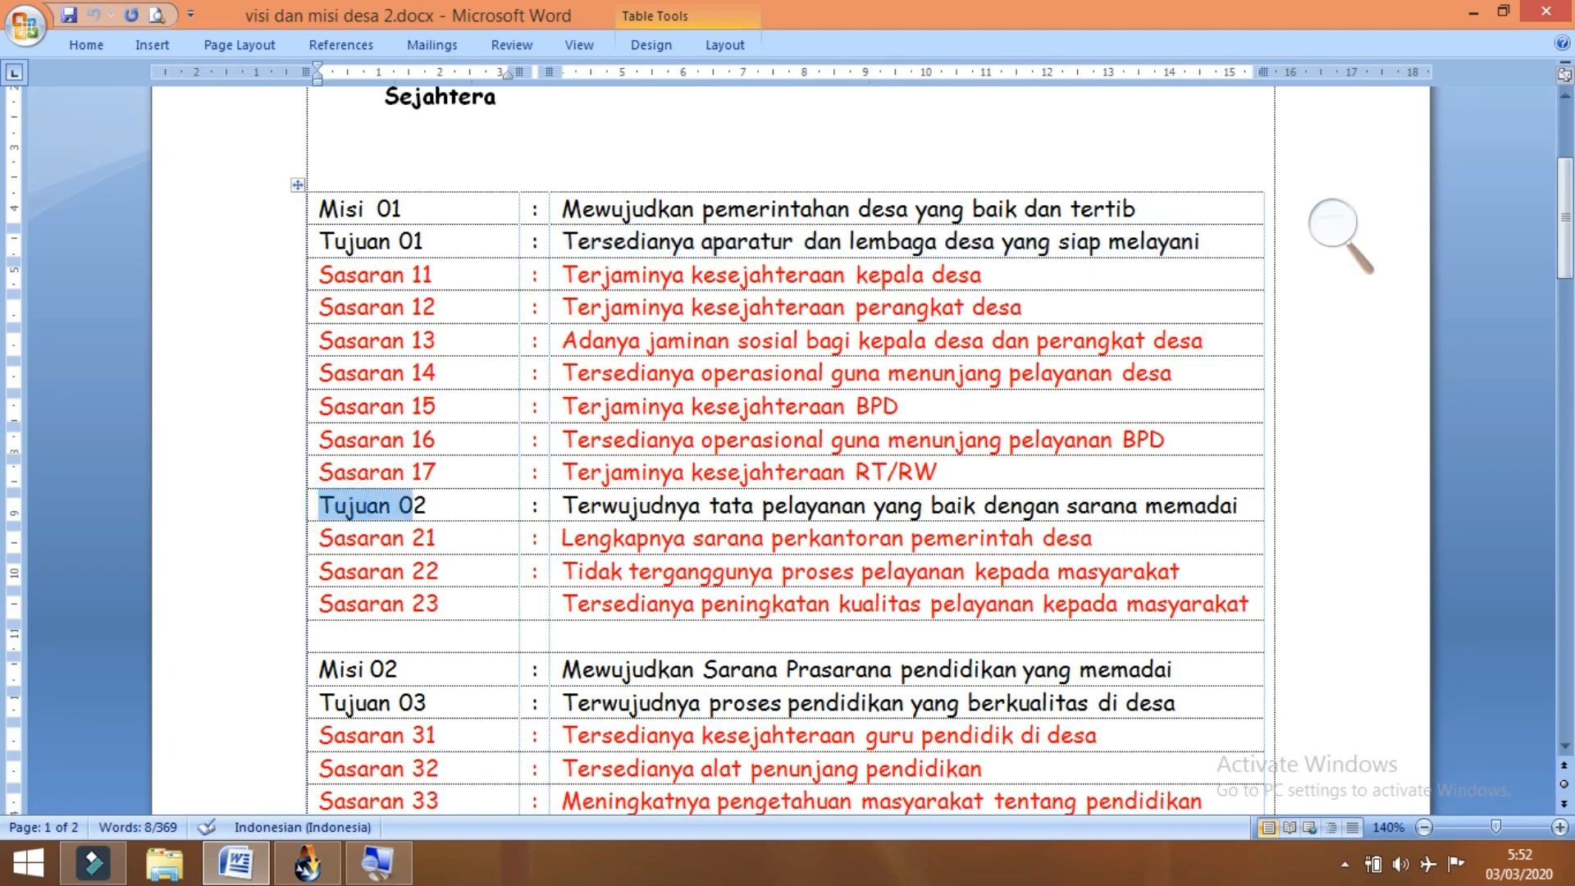
left_click(307, 863)
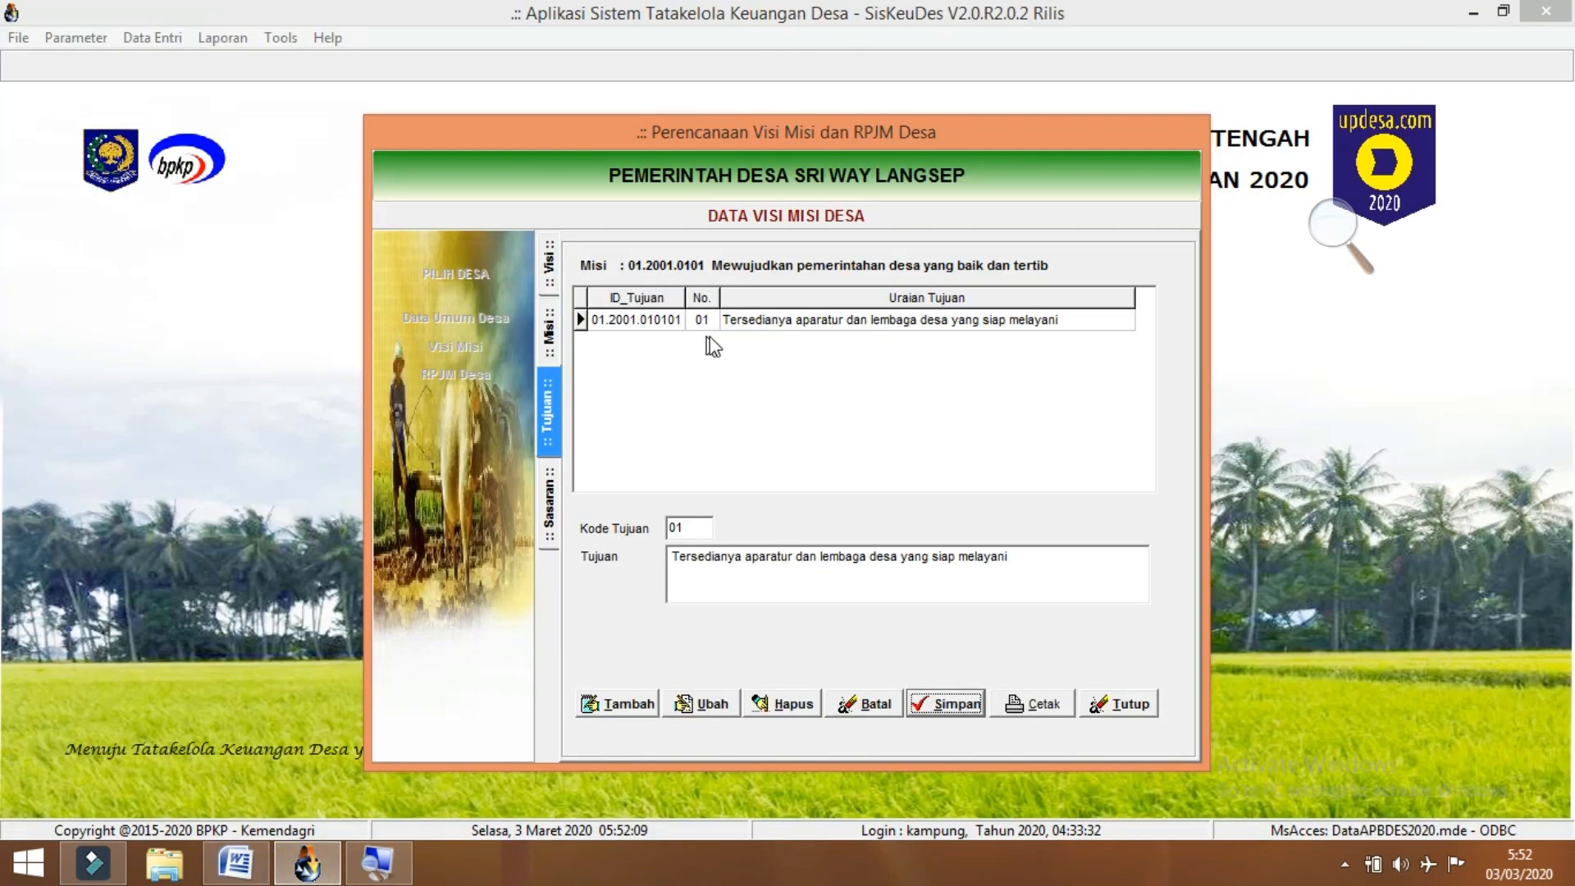
left_click(608, 698)
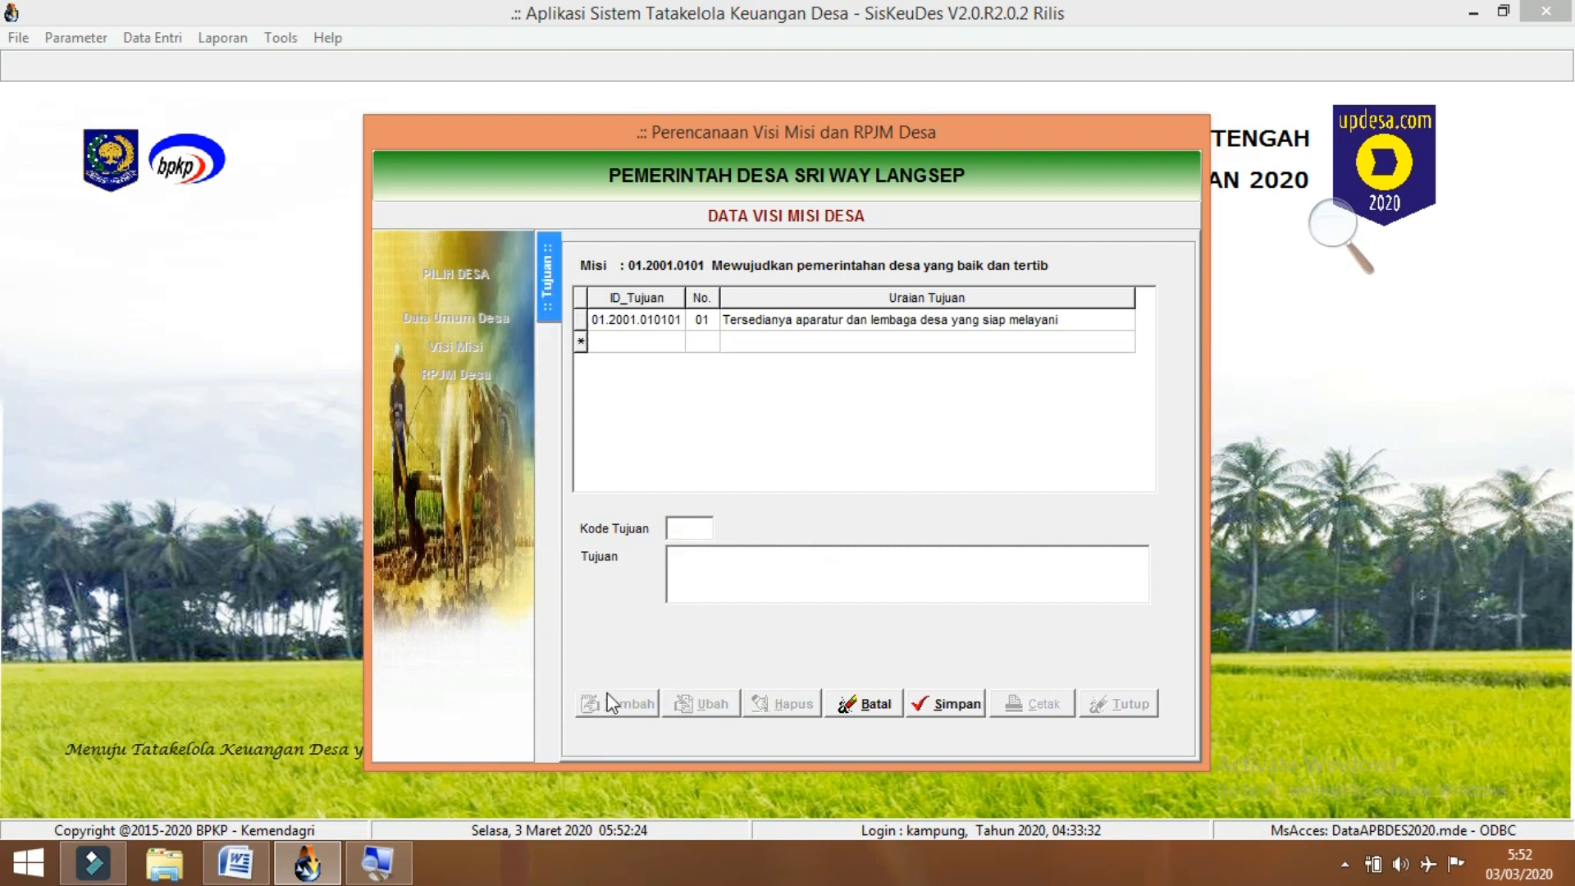
left_click(671, 531)
type("0")
- Copy "Terwujudnya tata pelayanan yang baik dengan sarana memadai" from the Word document into the Tujuan description in SisKeuDes and save the record
left_click(235, 861)
left_click(565, 504)
left_click_drag(568, 503, 1225, 520)
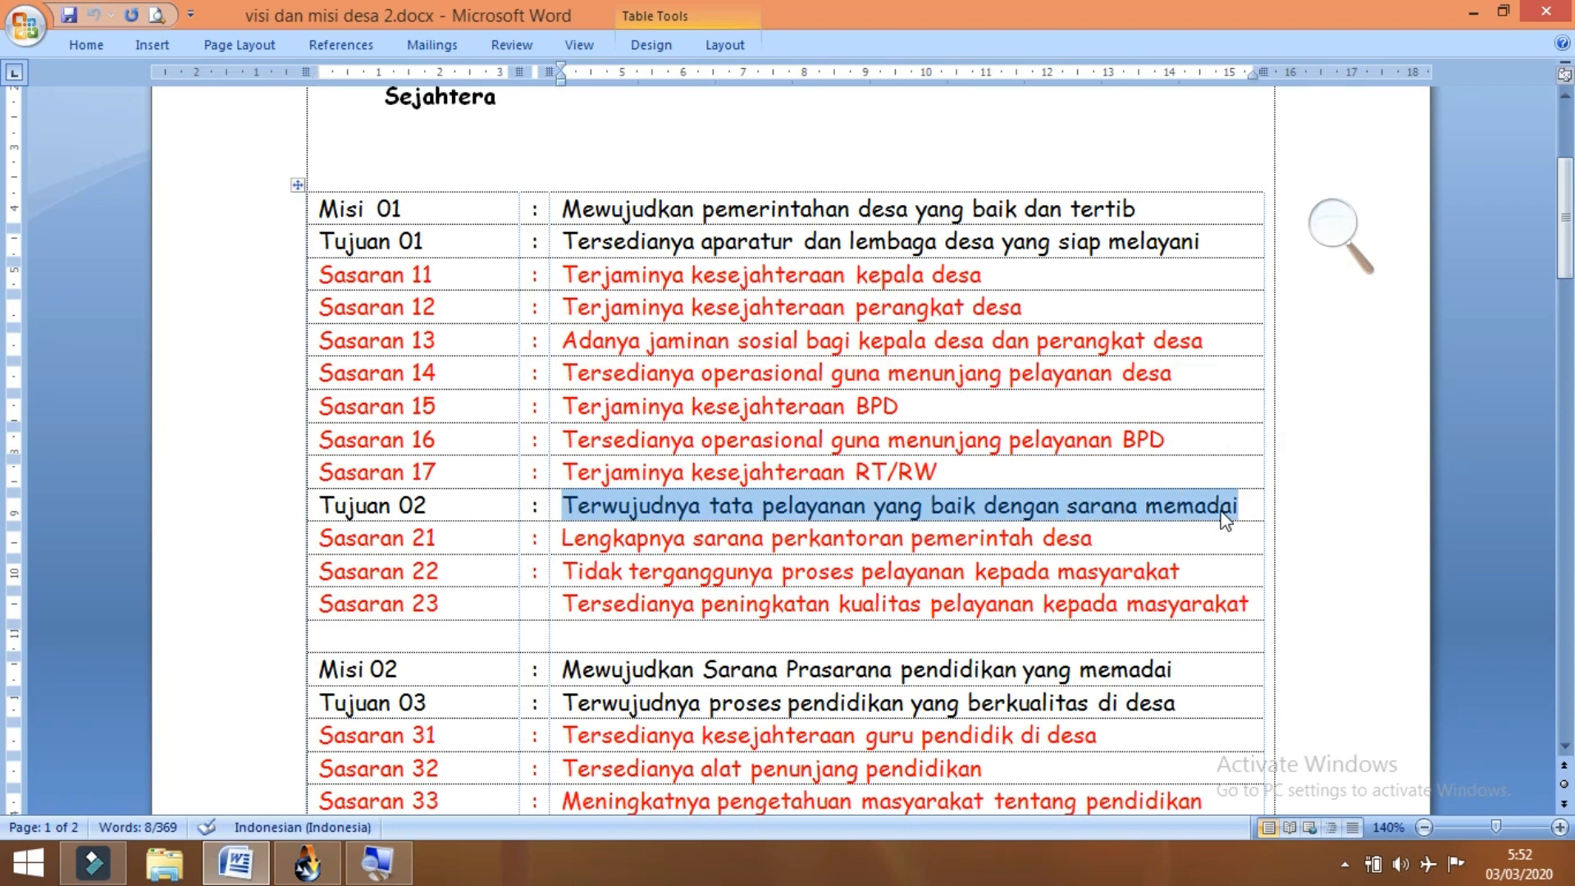
left_click(330, 868)
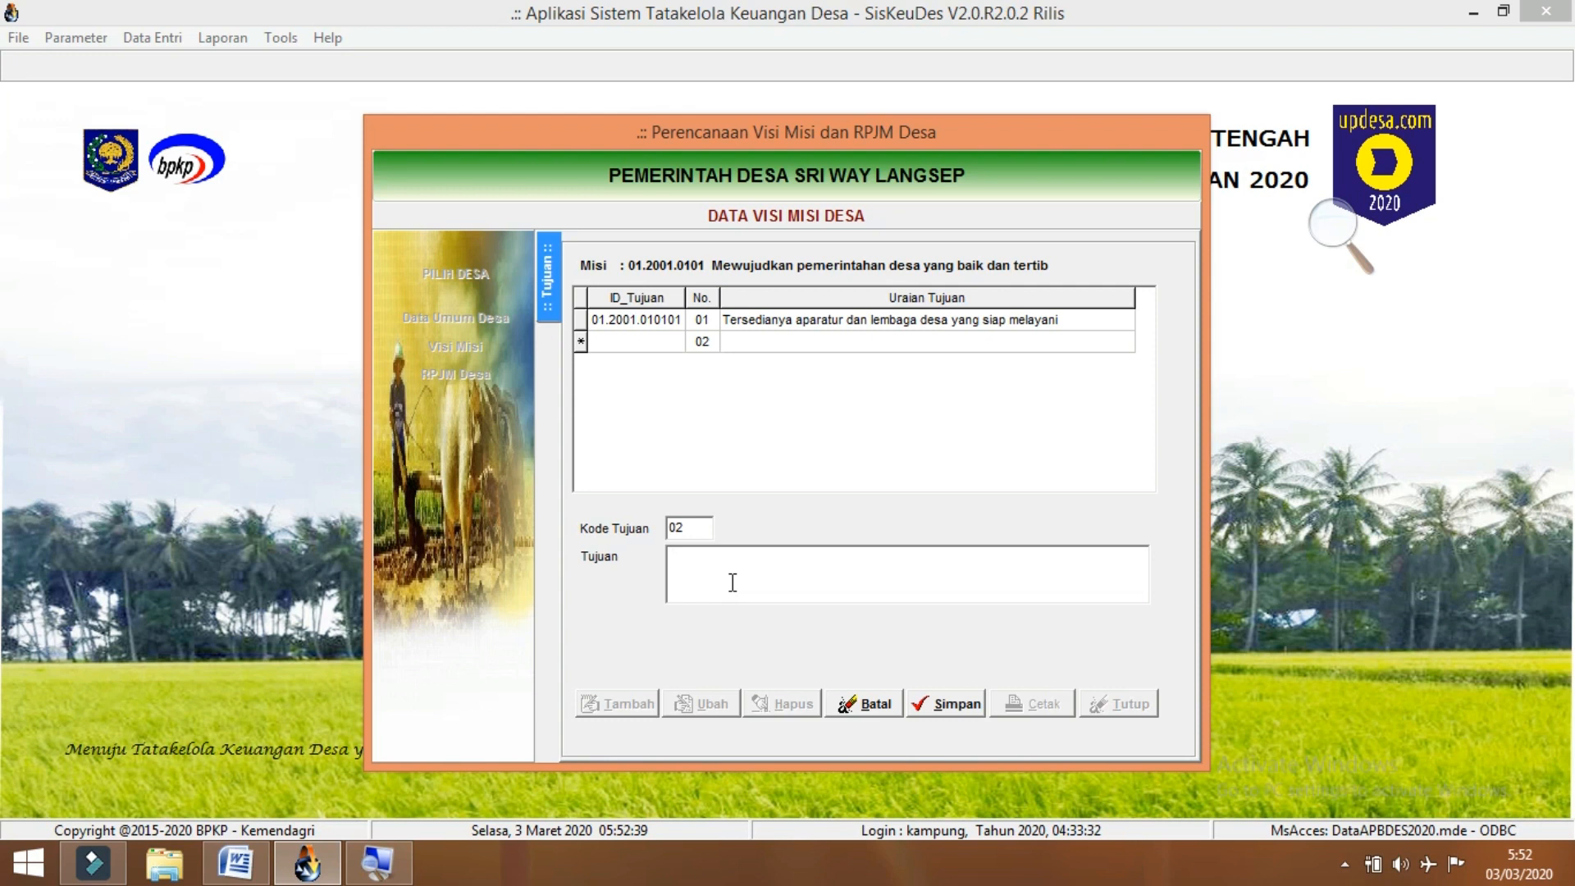
type("Terwujudnya tata pelayanan yang baik dengan sarana memadai")
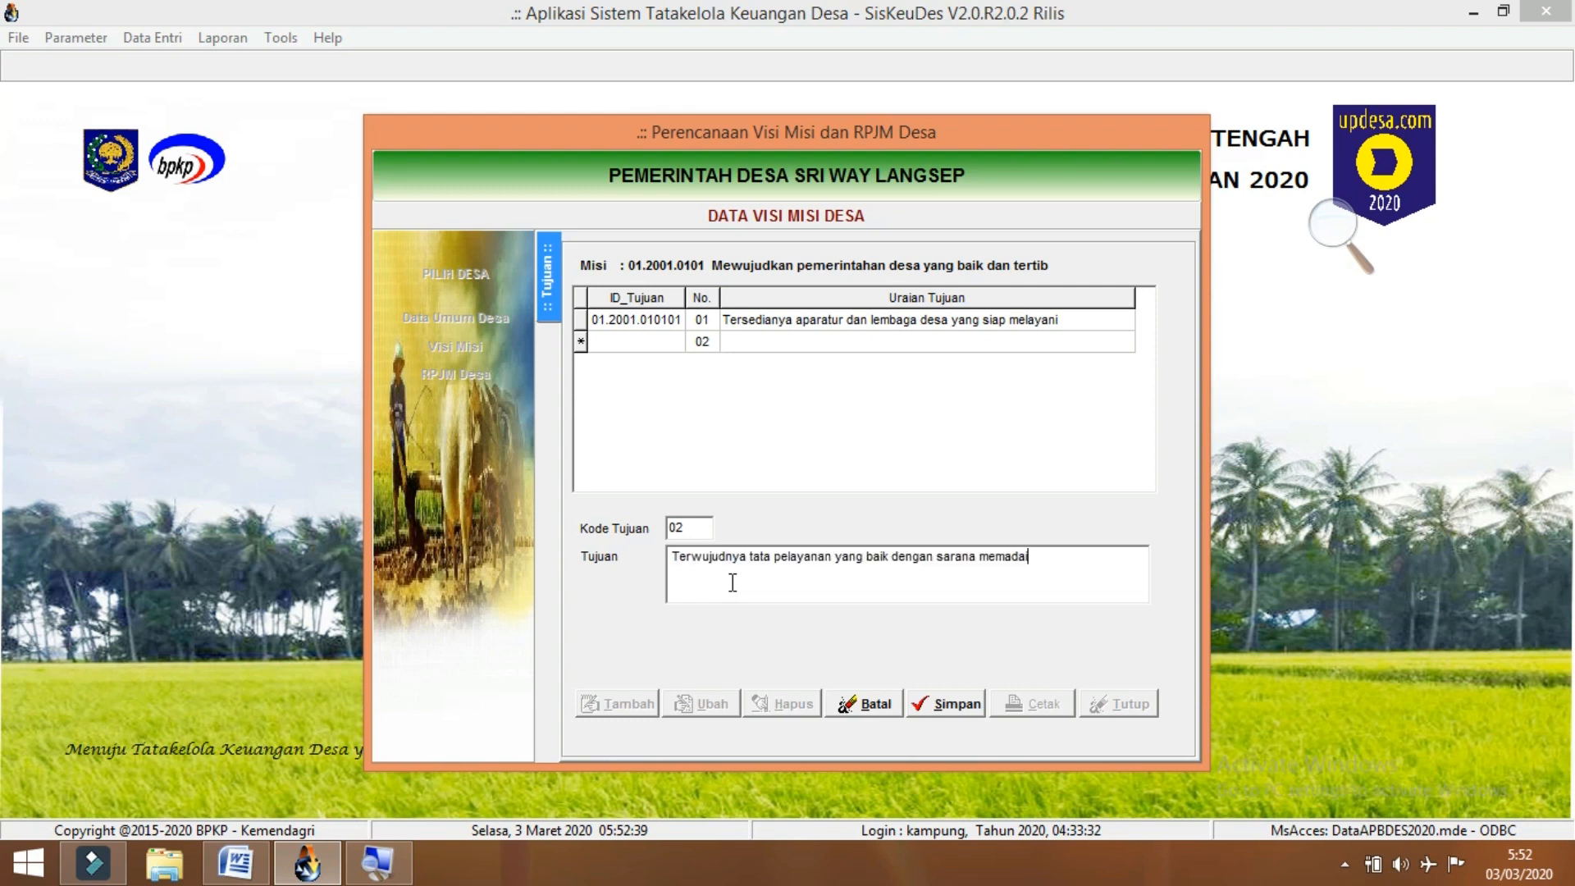
left_click(924, 712)
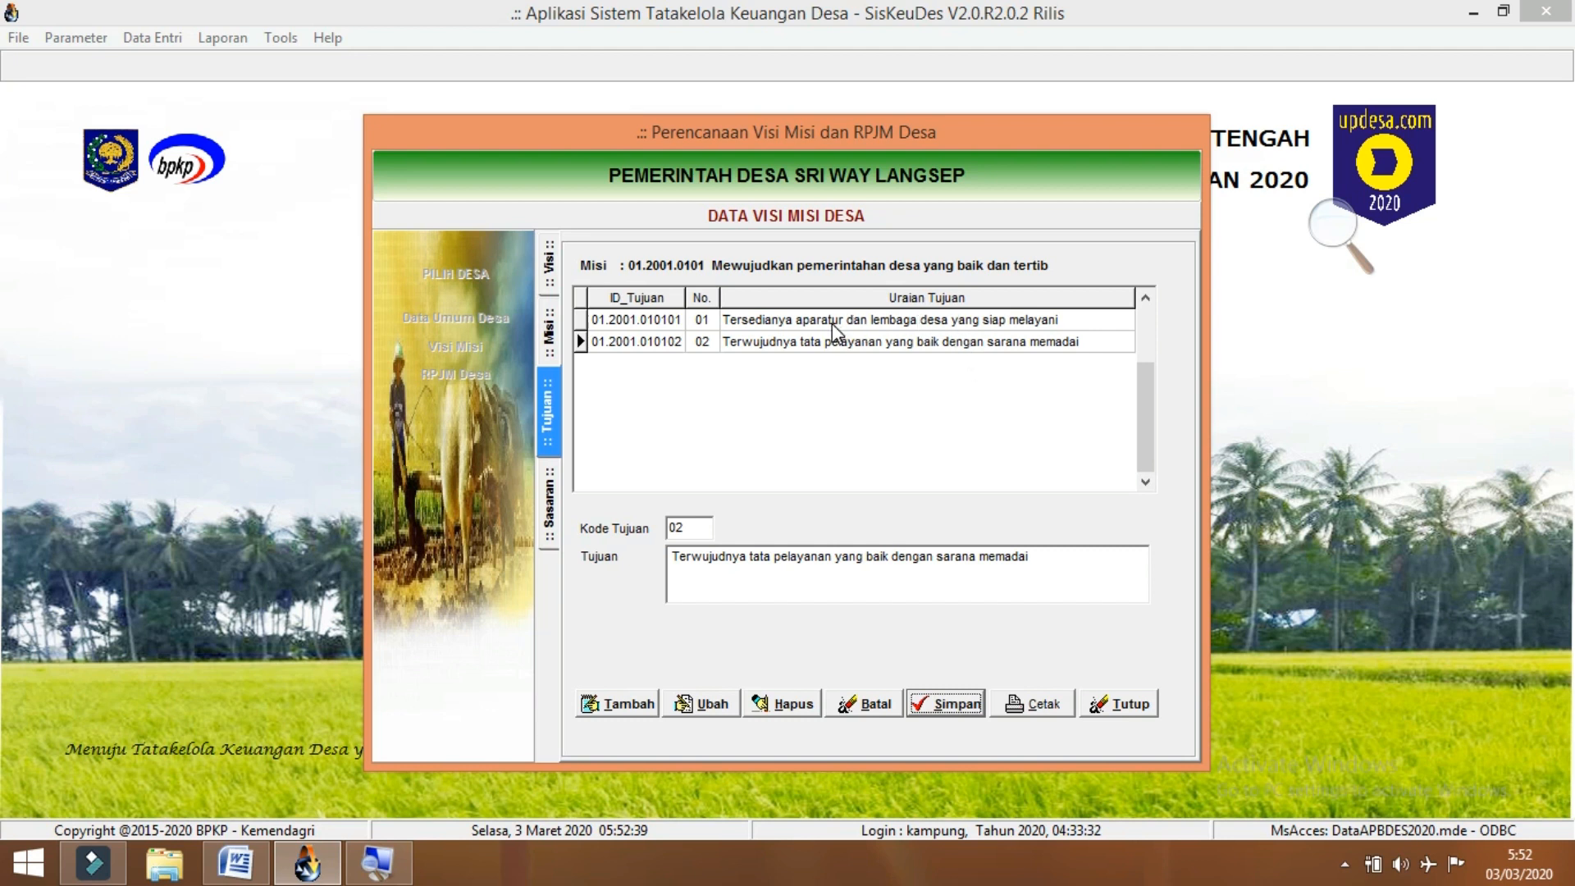
- Review the Sasaran entries in the Word document, then open the Sasaran list belonging to Tujuan 01 in SisKeuDes
left_click(236, 862)
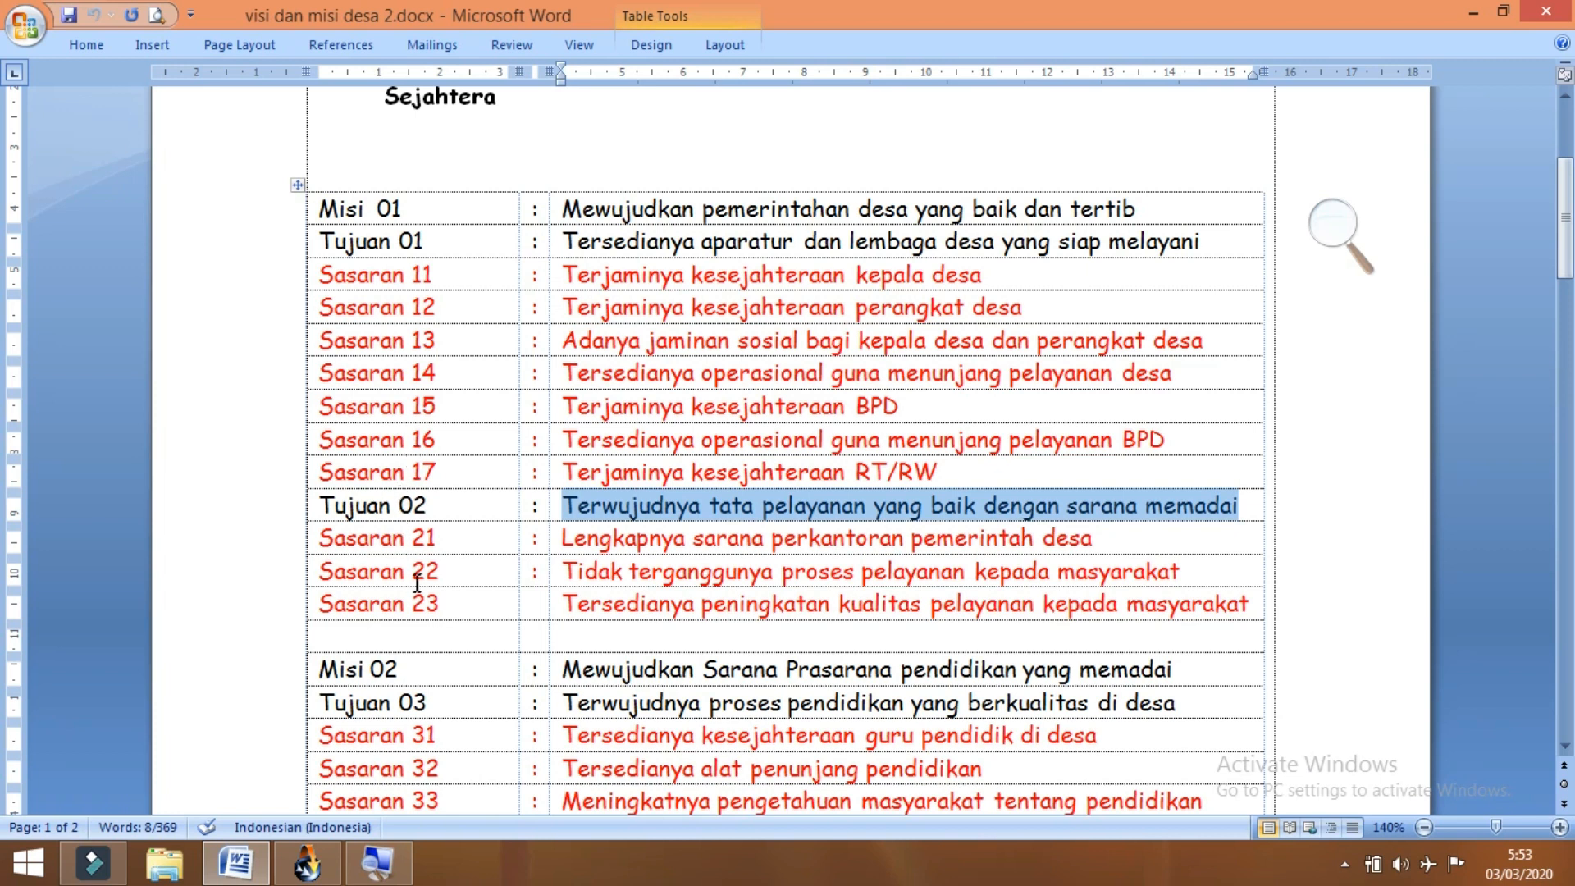
left_click(306, 862)
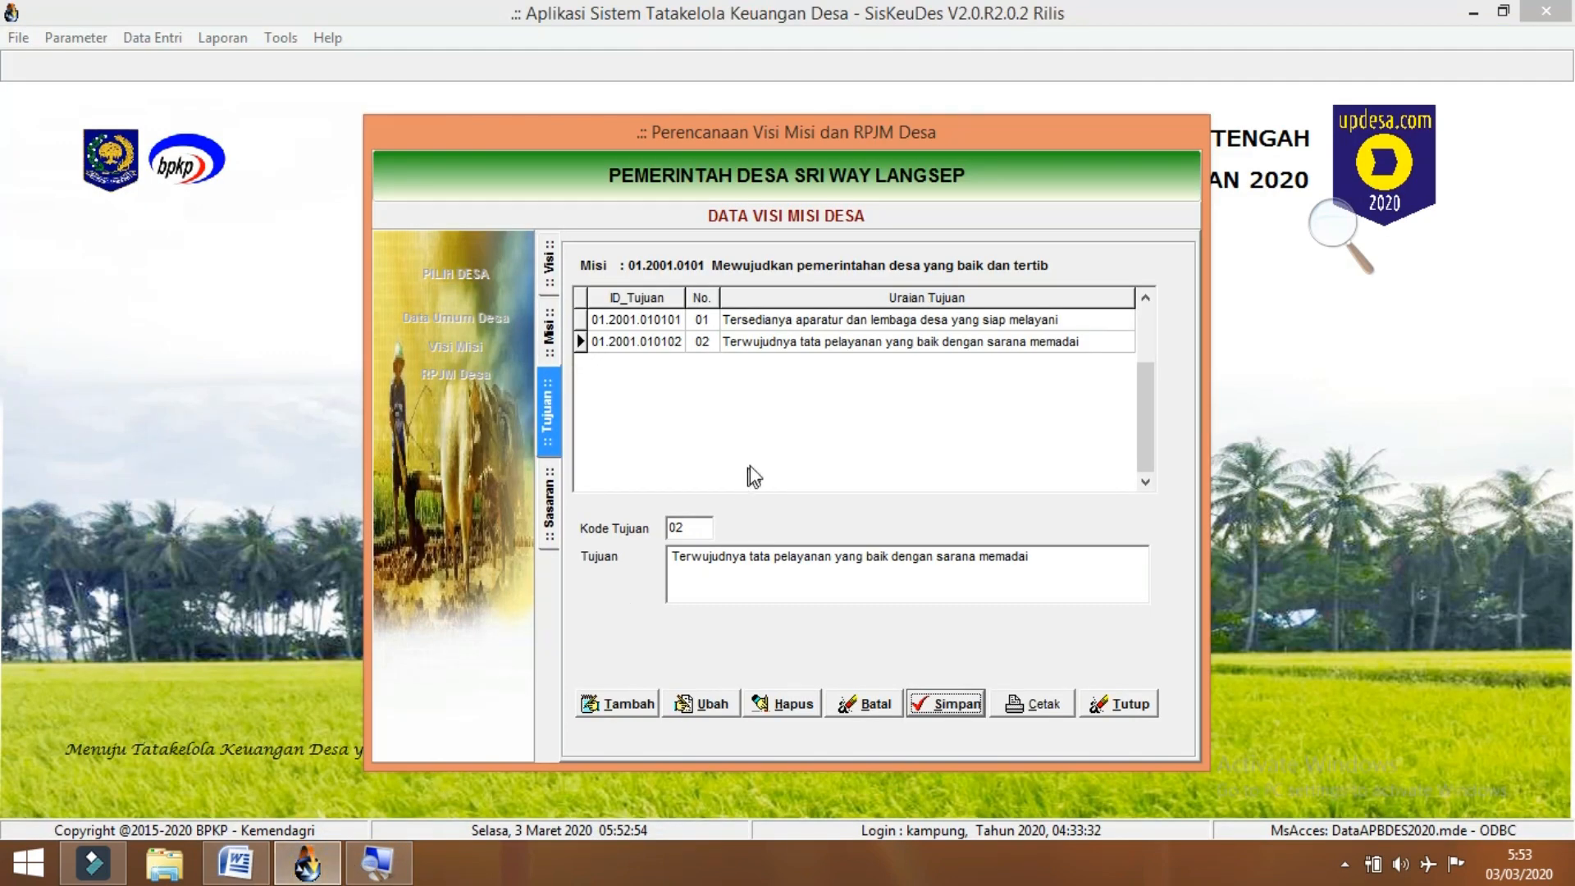
left_click(775, 325)
left_click(762, 343)
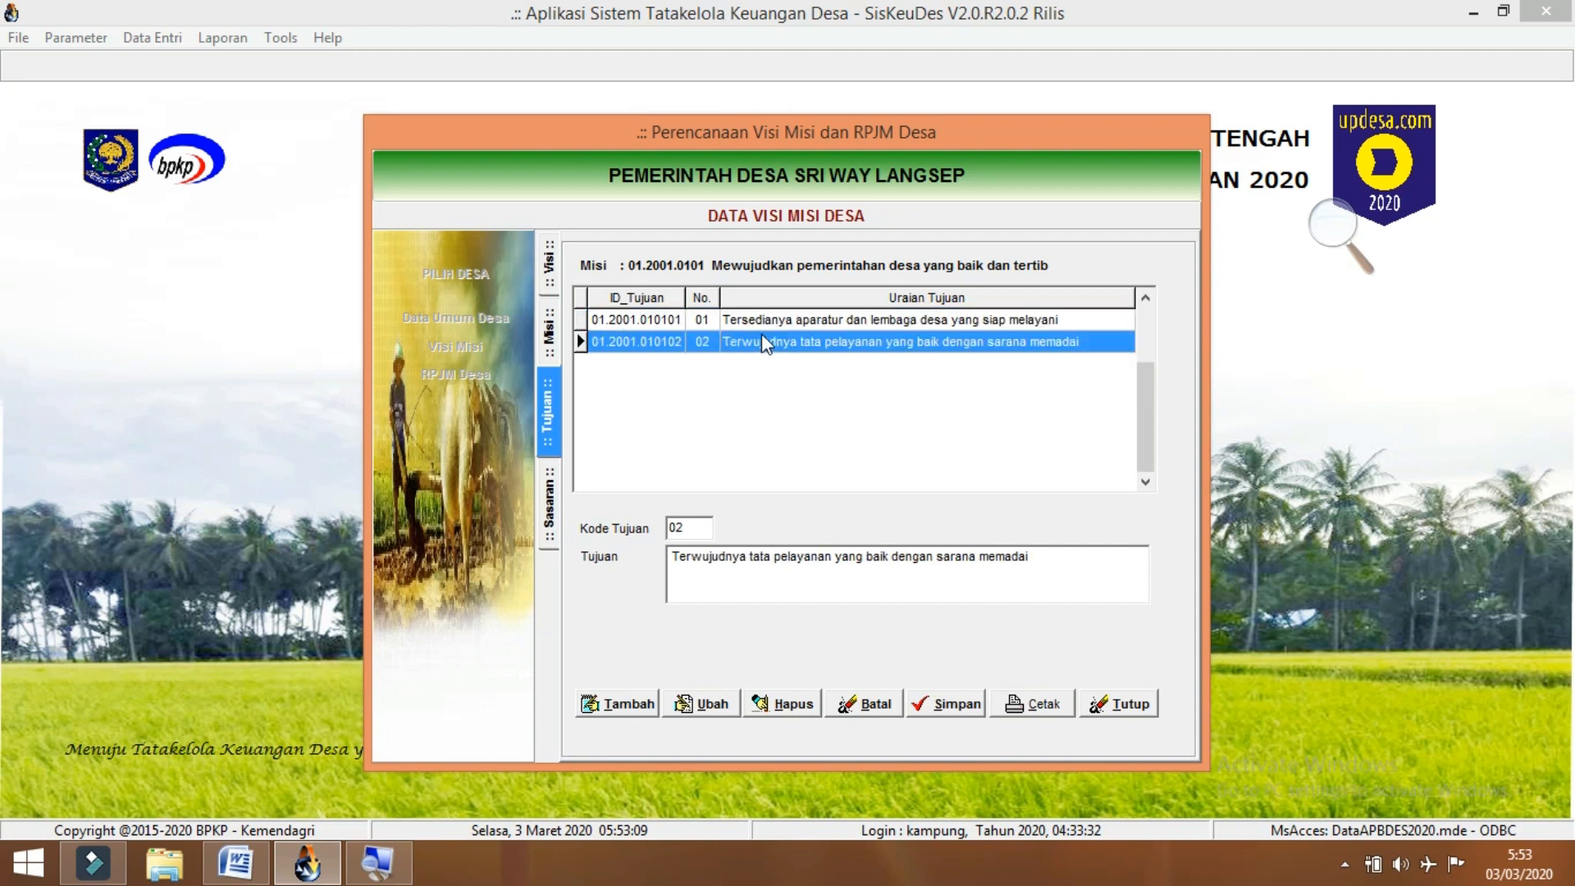
left_click(760, 323)
left_click(759, 343)
left_click(749, 320)
left_click(754, 345)
left_click(758, 321)
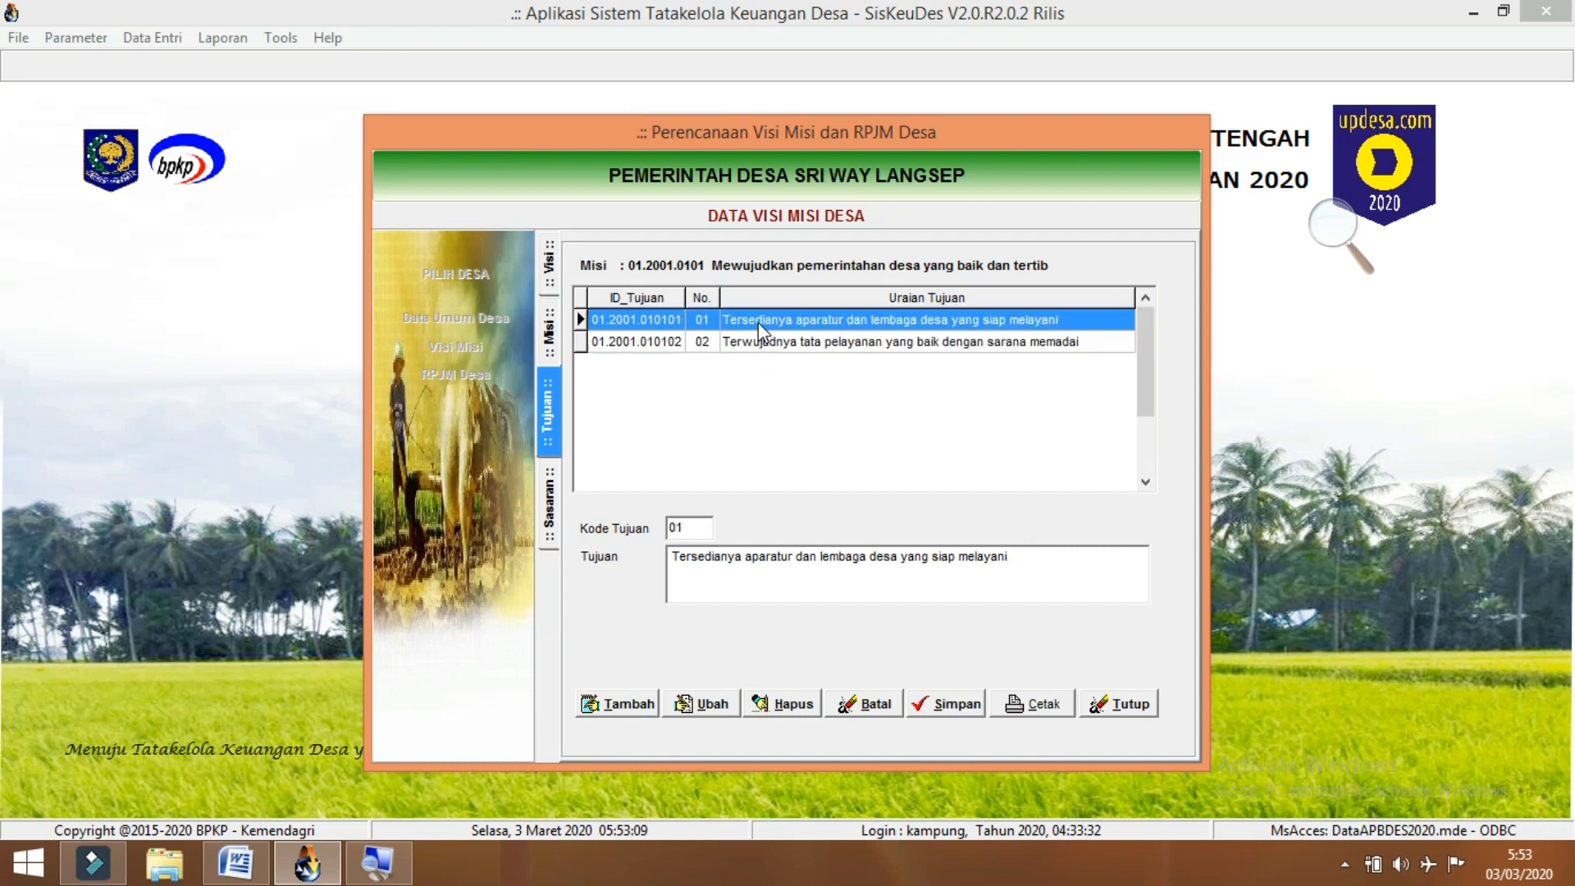
double_click(758, 321)
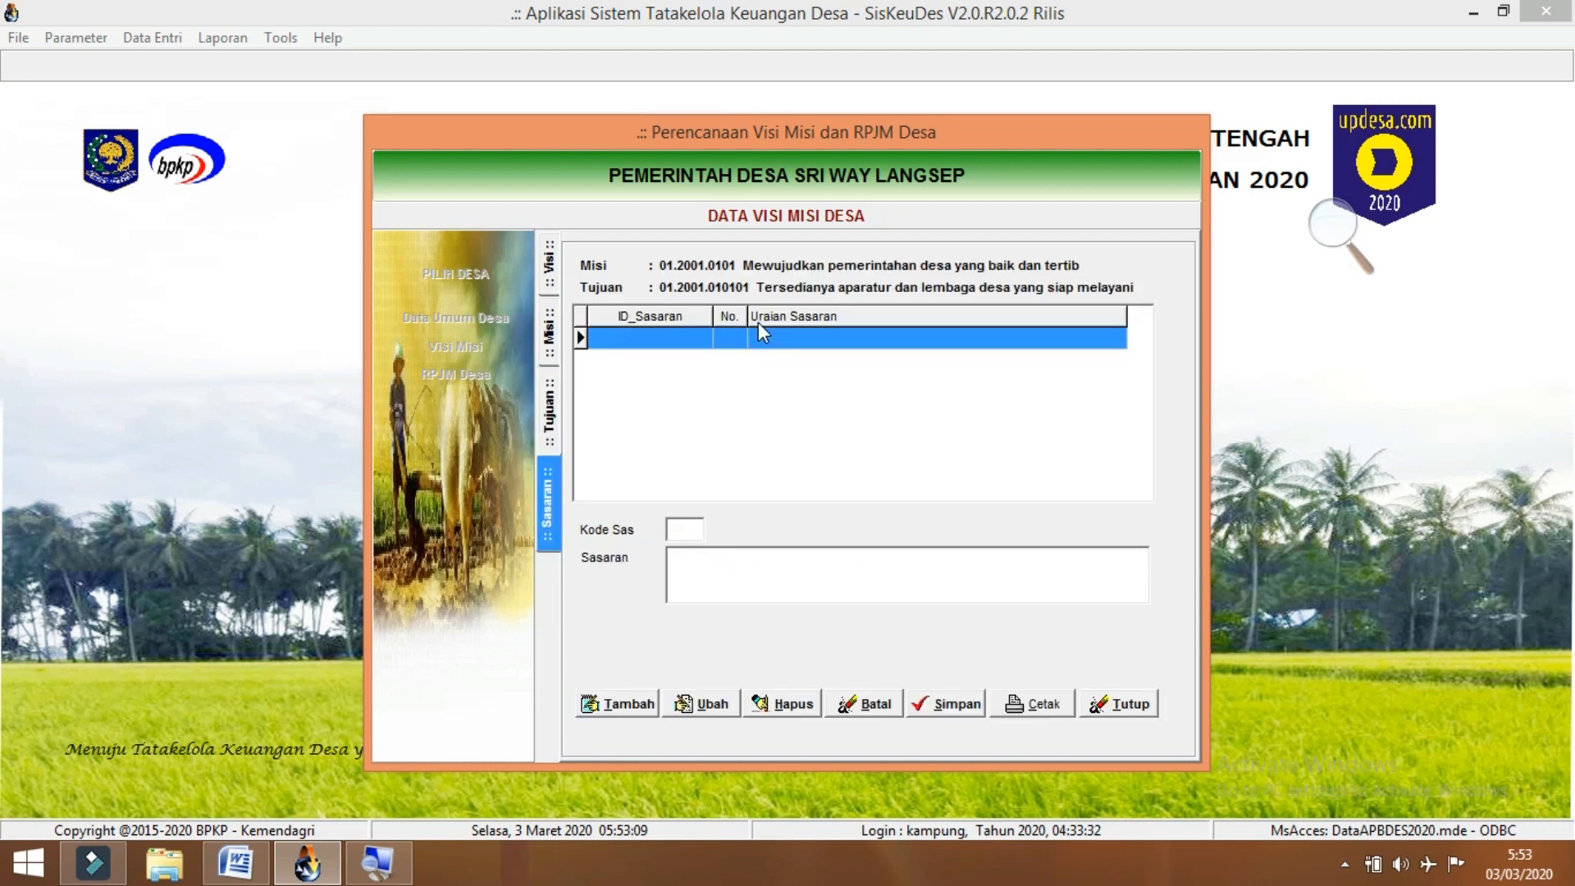
- Start a new Sasaran record under Tujuan 01 and copy the Sasaran 11 text "Terjaminya kesejahteraan kepala desa" from the Word document
left_click(627, 705)
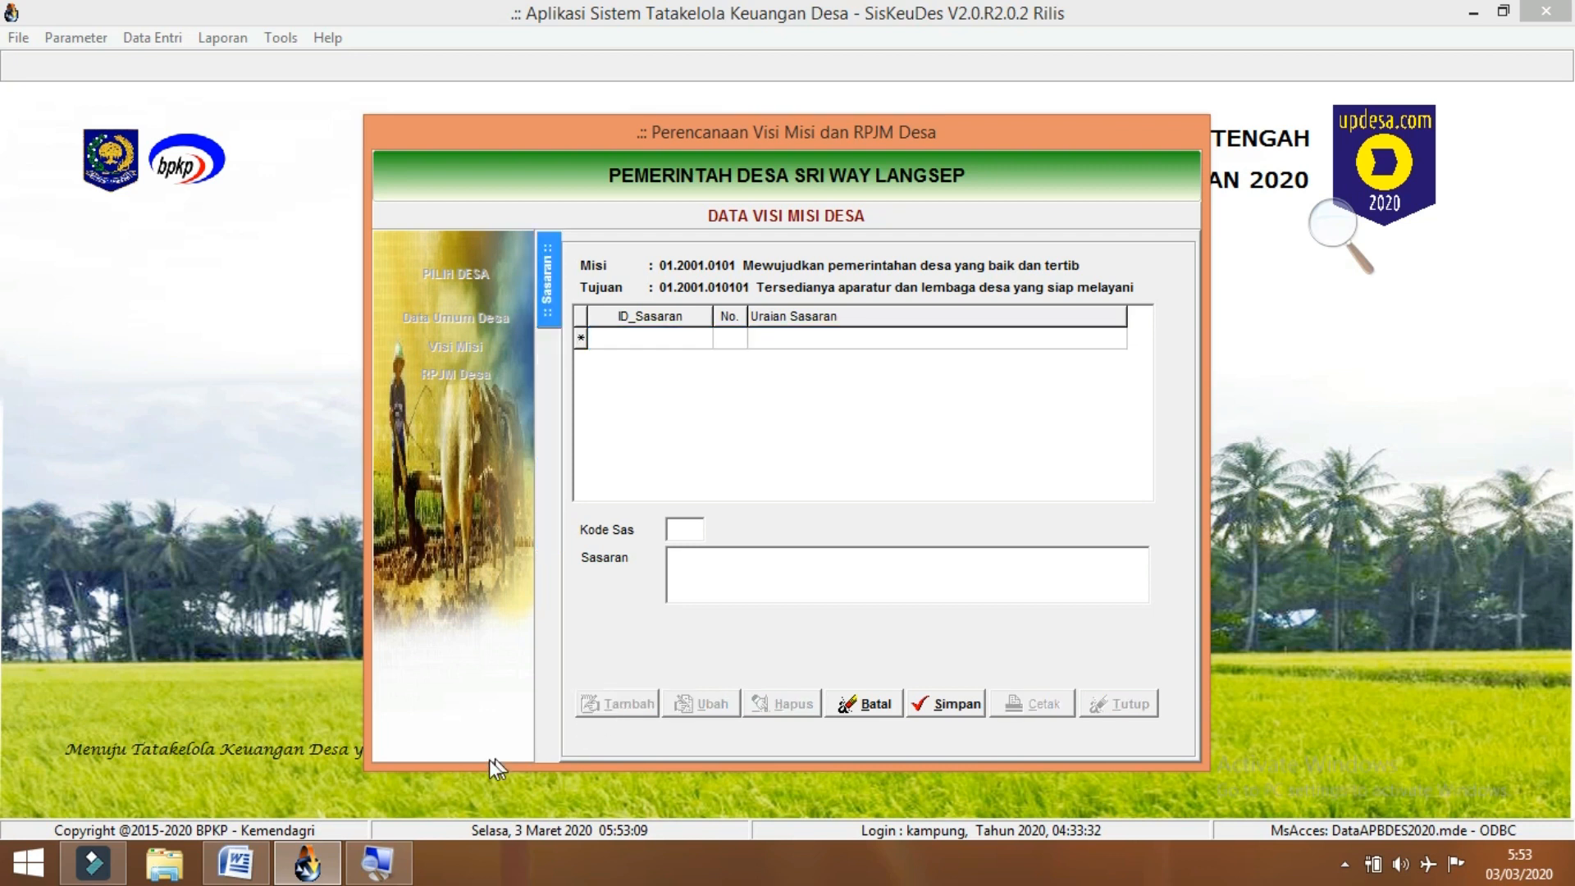
left_click(236, 862)
left_click_drag(563, 276, 976, 286)
key("ctrl+c")
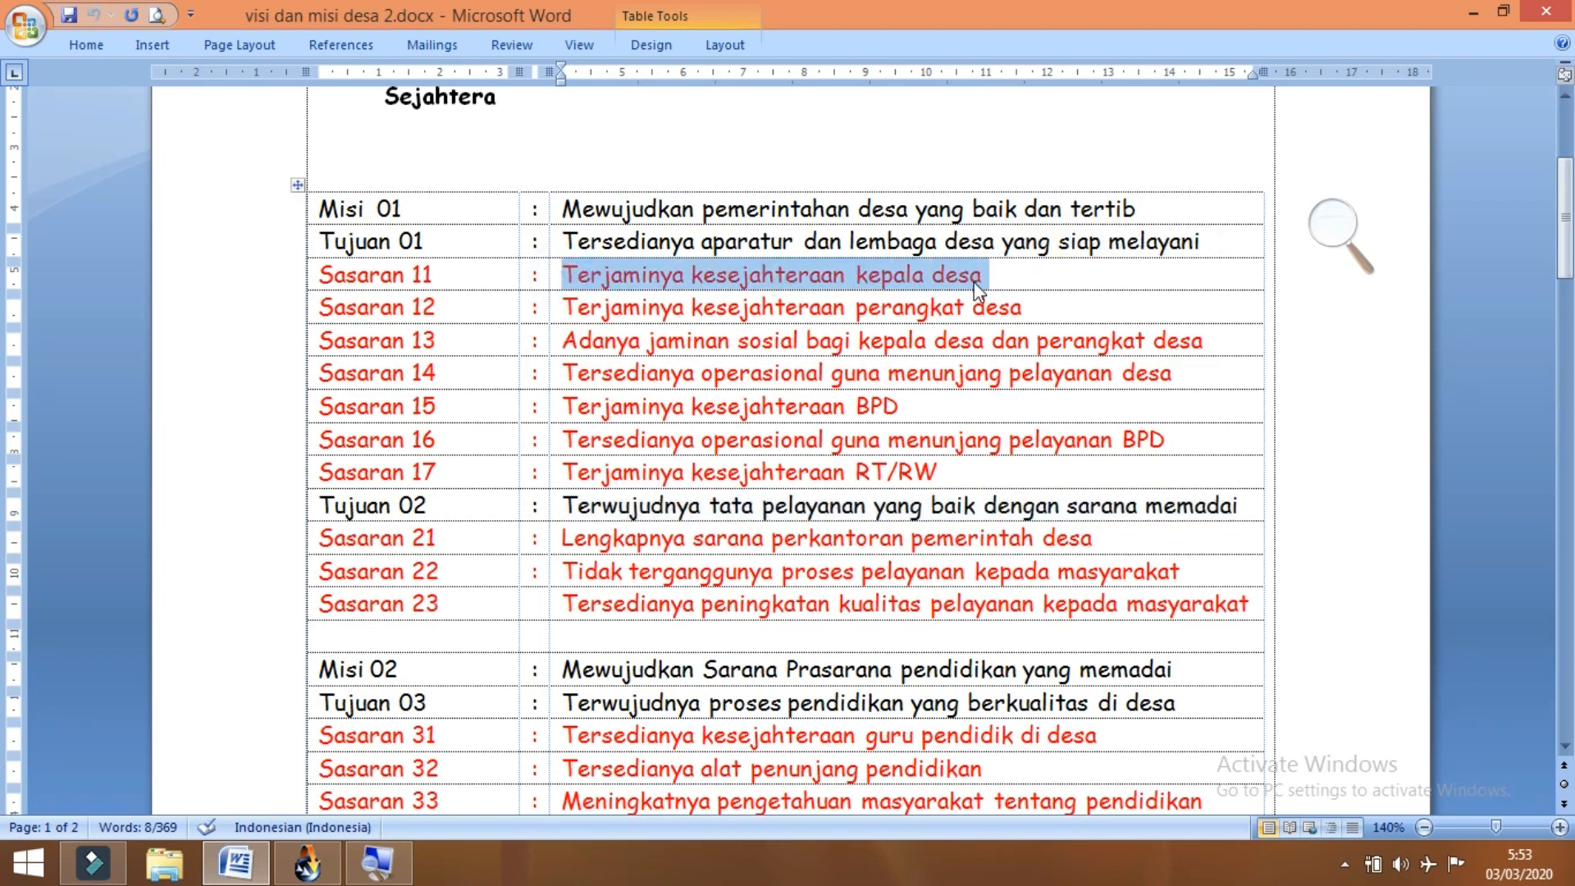
- Set Kode Sas to 11 in SisKeuDes, paste the copied text as the Sasaran description and save the record
left_click(307, 861)
left_click(693, 529)
type("11")
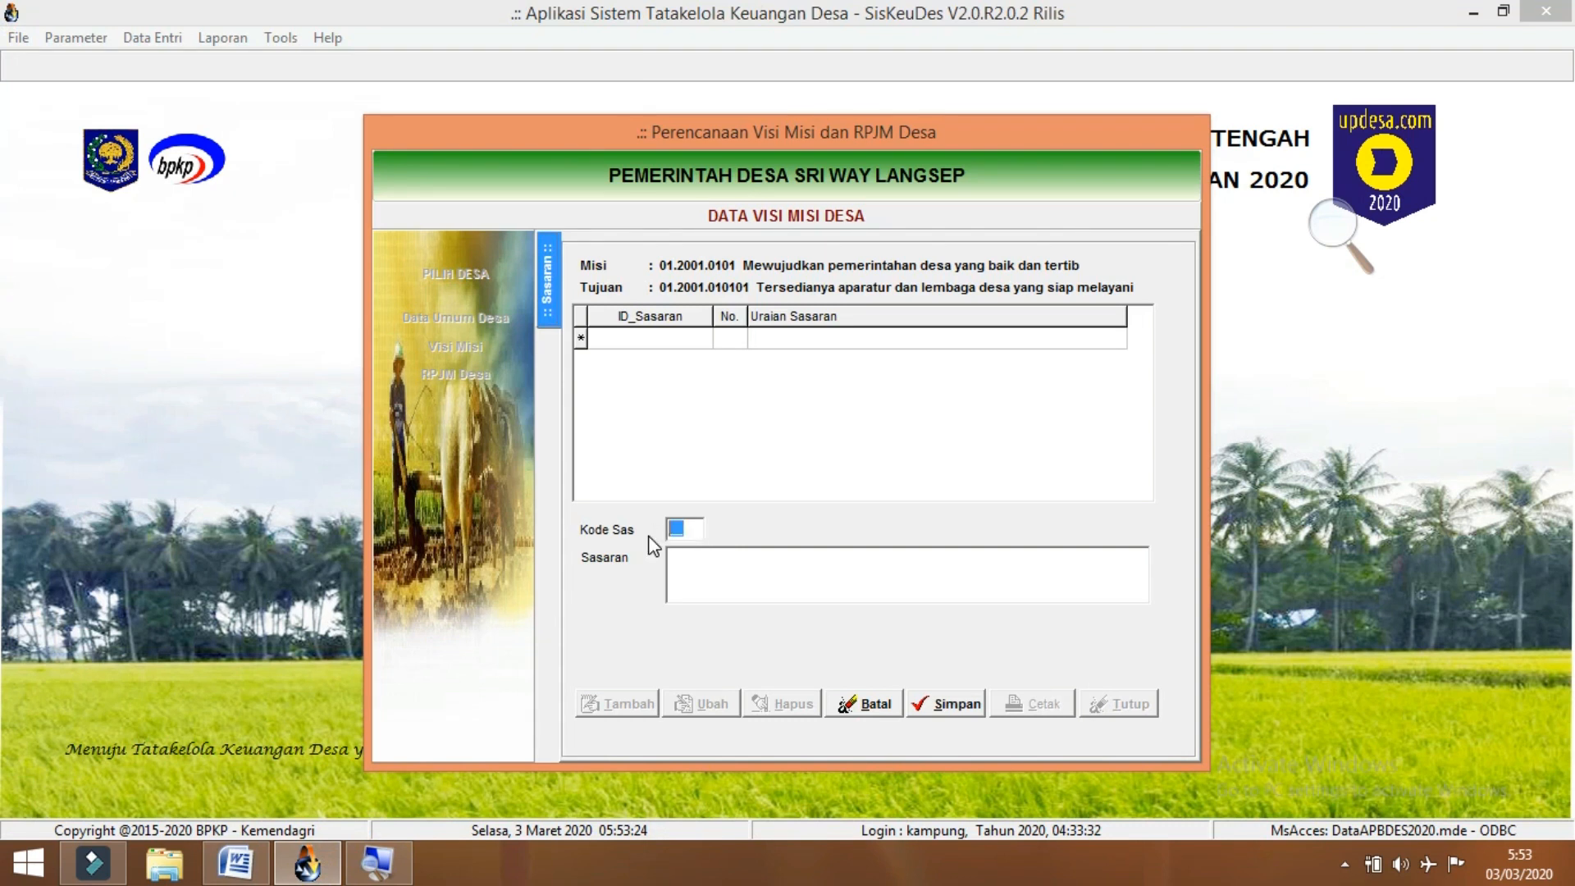
left_click(695, 575)
key("ctrl+v")
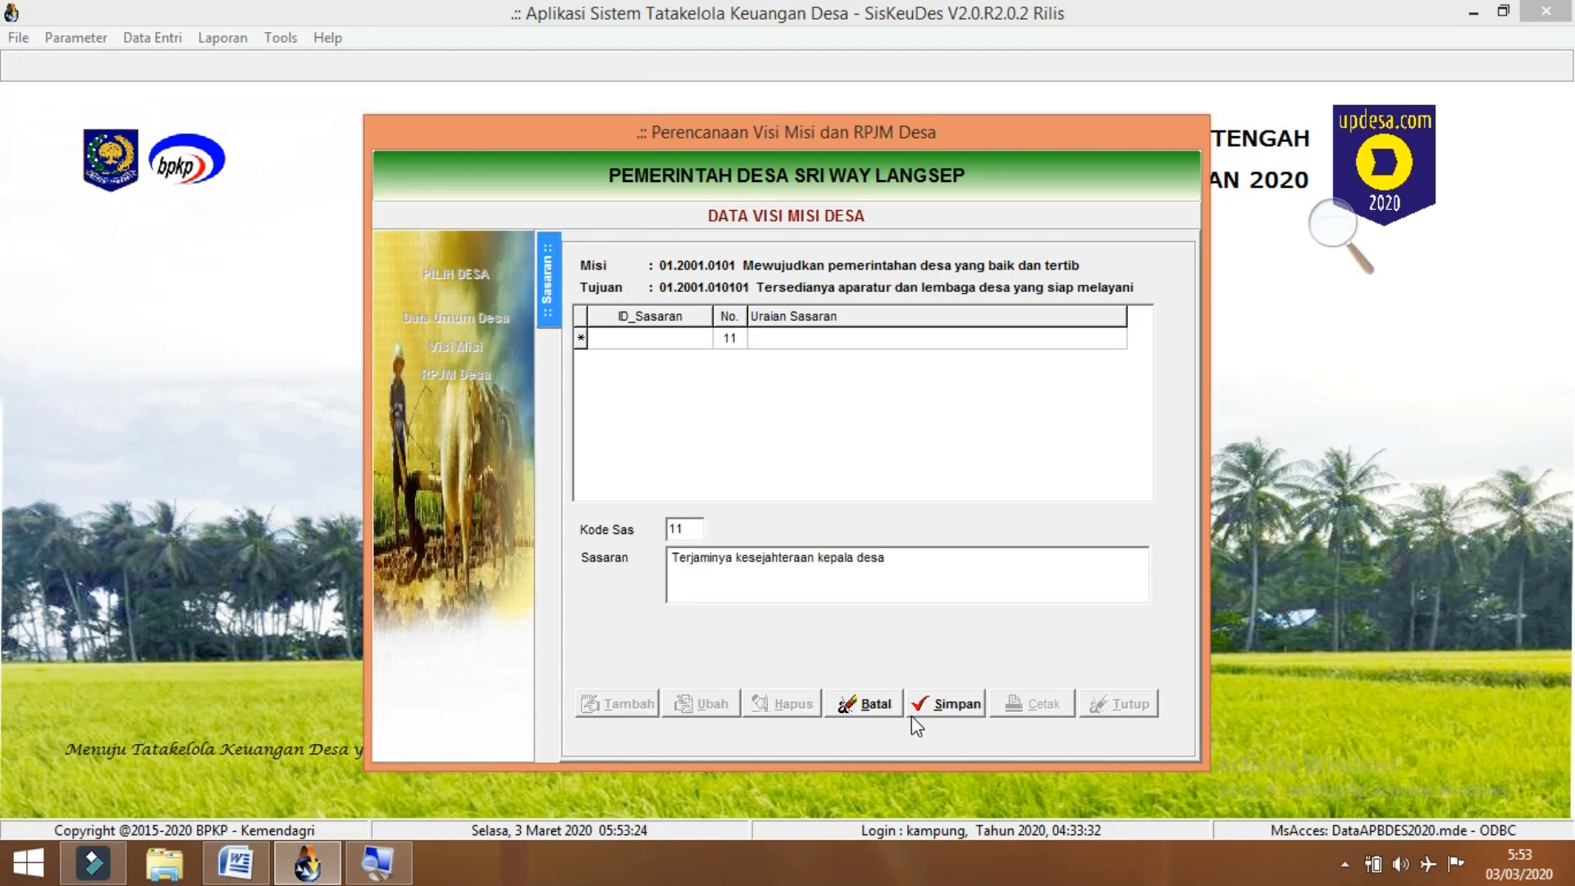
left_click(939, 710)
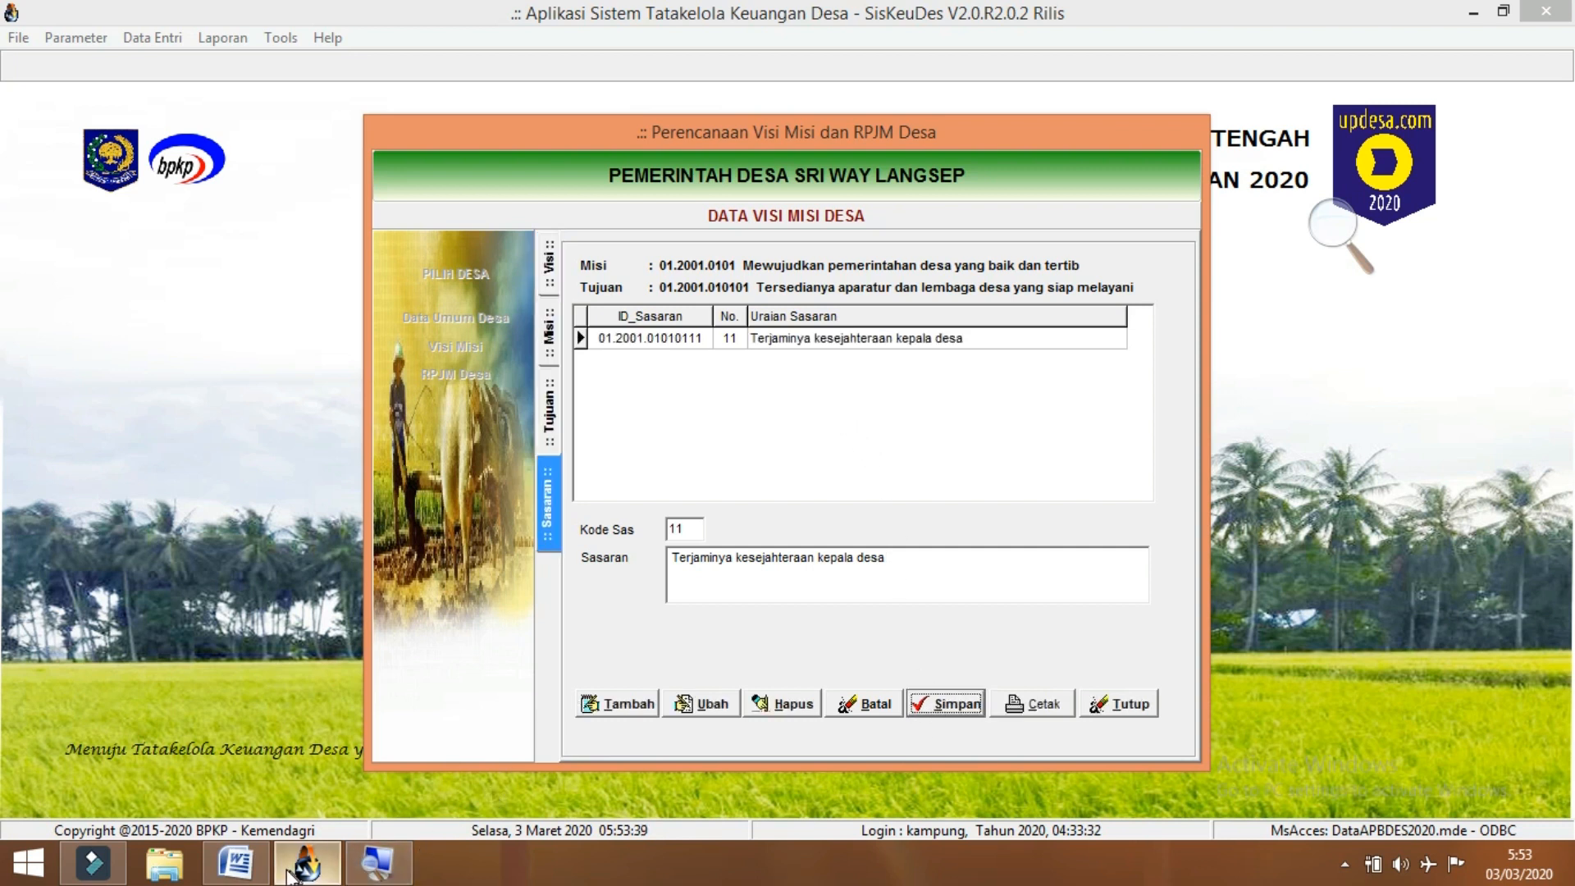
- Check the Word document for the next Sasaran, then start a new Sasaran record in SisKeuDes with Kode Sas 12
left_click(236, 863)
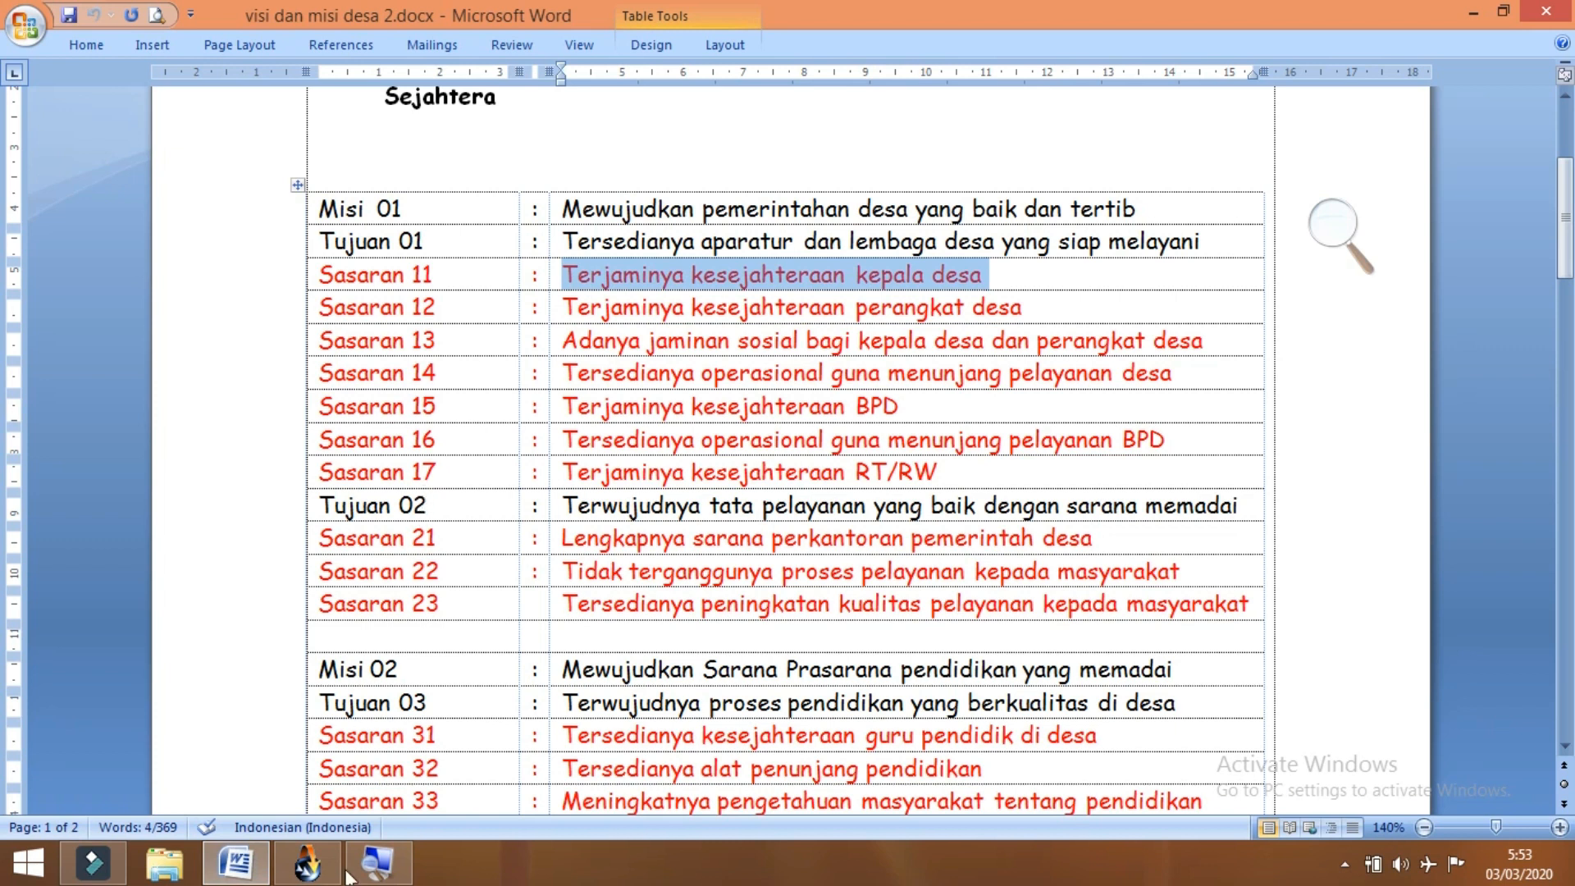
left_click(378, 862)
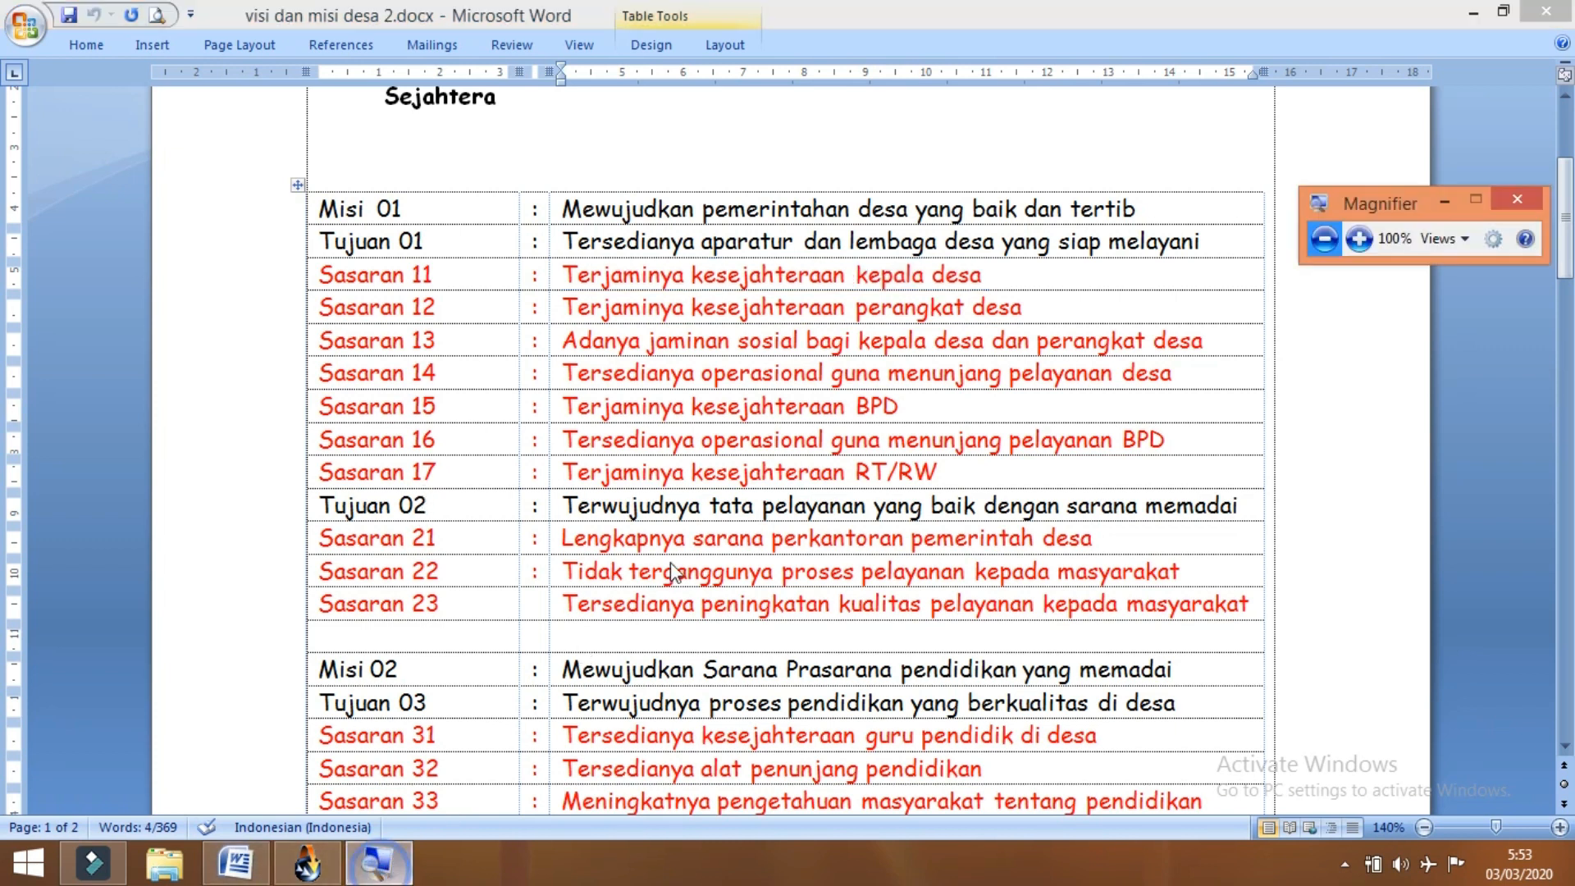
left_click(307, 863)
left_click(642, 705)
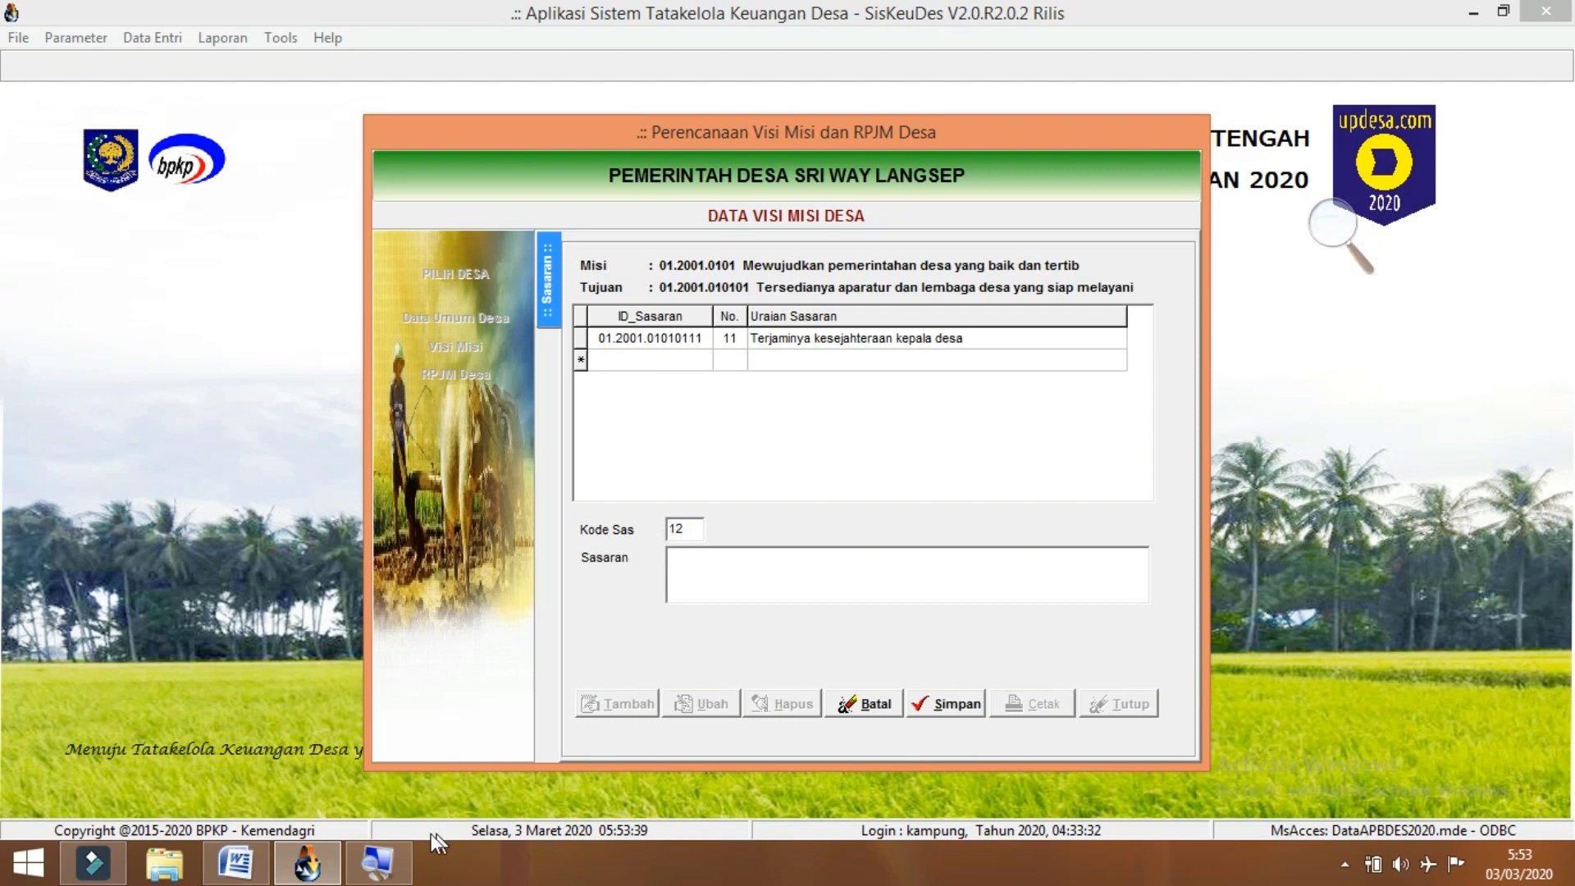
- Copy "Terjaminya kesejahteraan perangkat desa" from the Word document into the Sasaran description in SisKeuDes and save the record
left_click(253, 867)
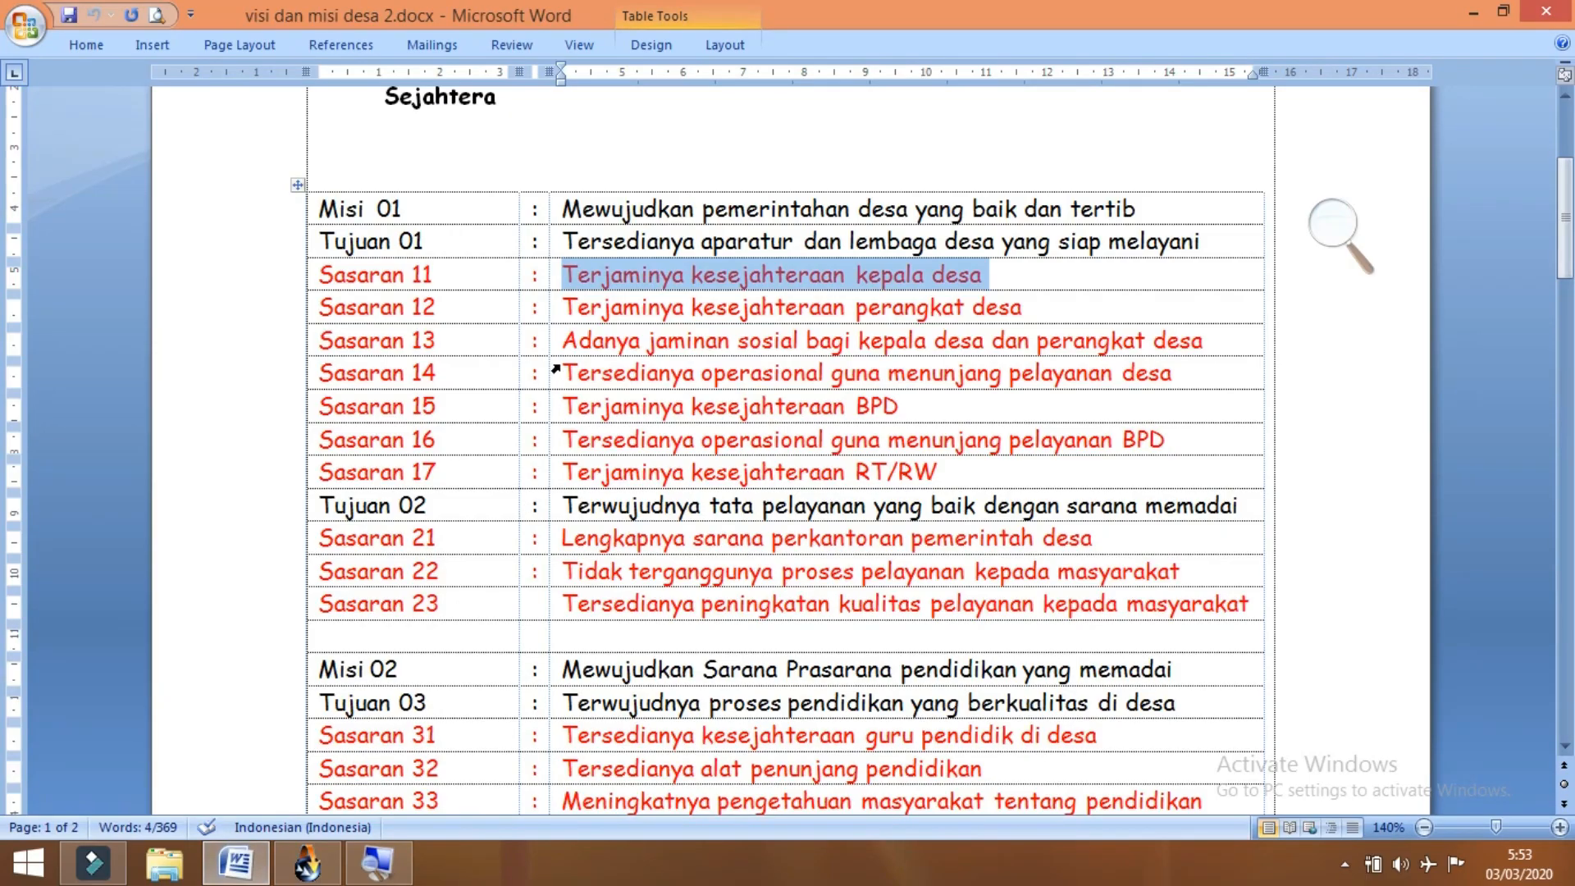
left_click_drag(564, 308, 1049, 310)
key("ctrl+c")
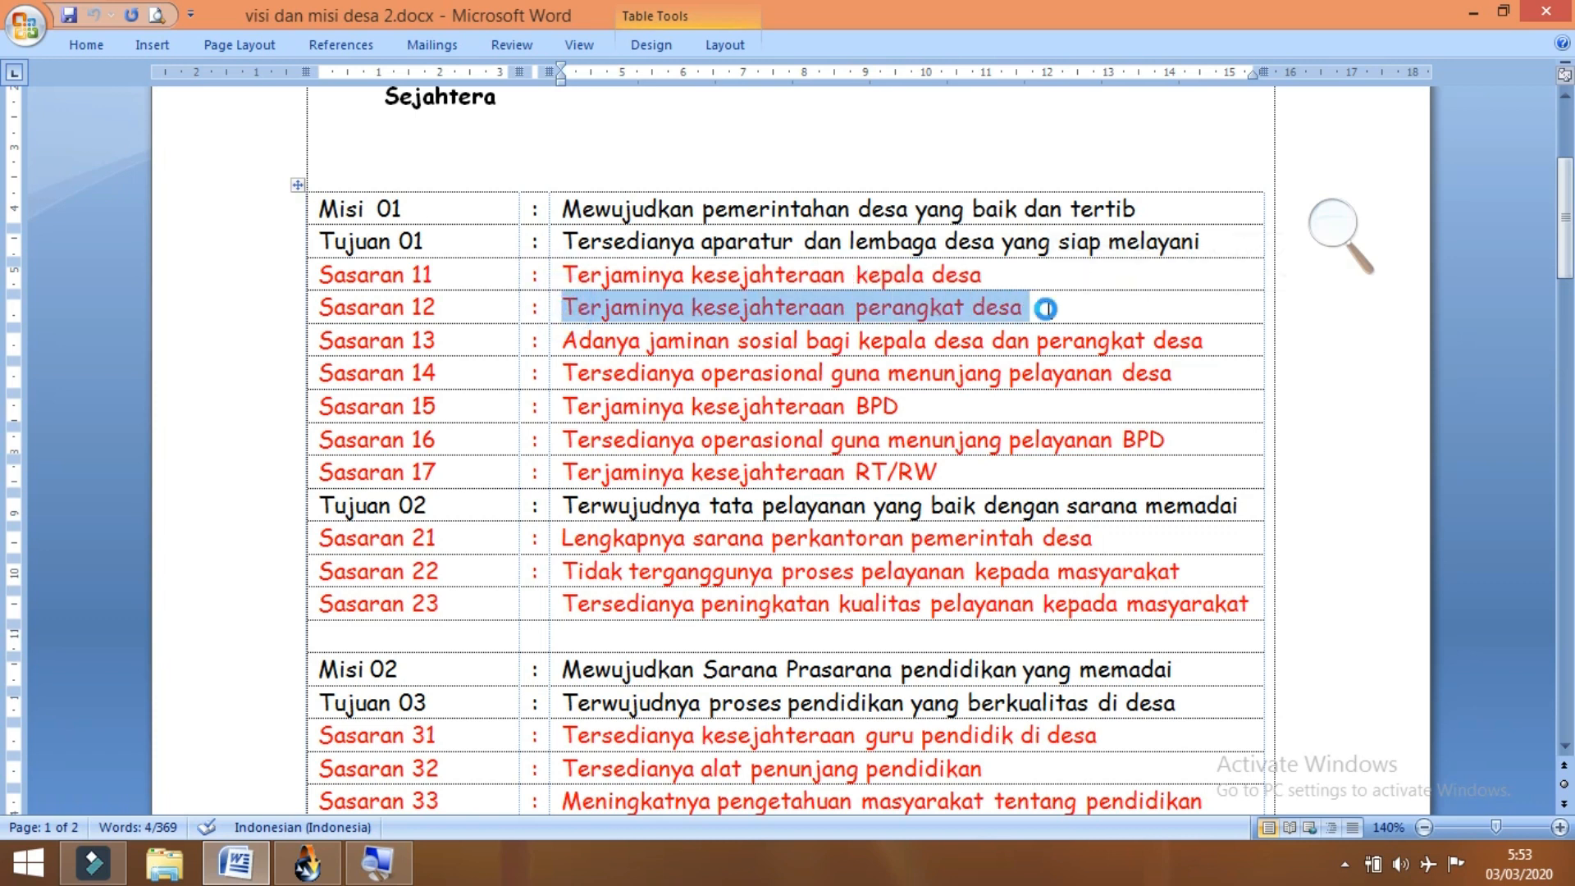
left_click(305, 867)
left_click(795, 567)
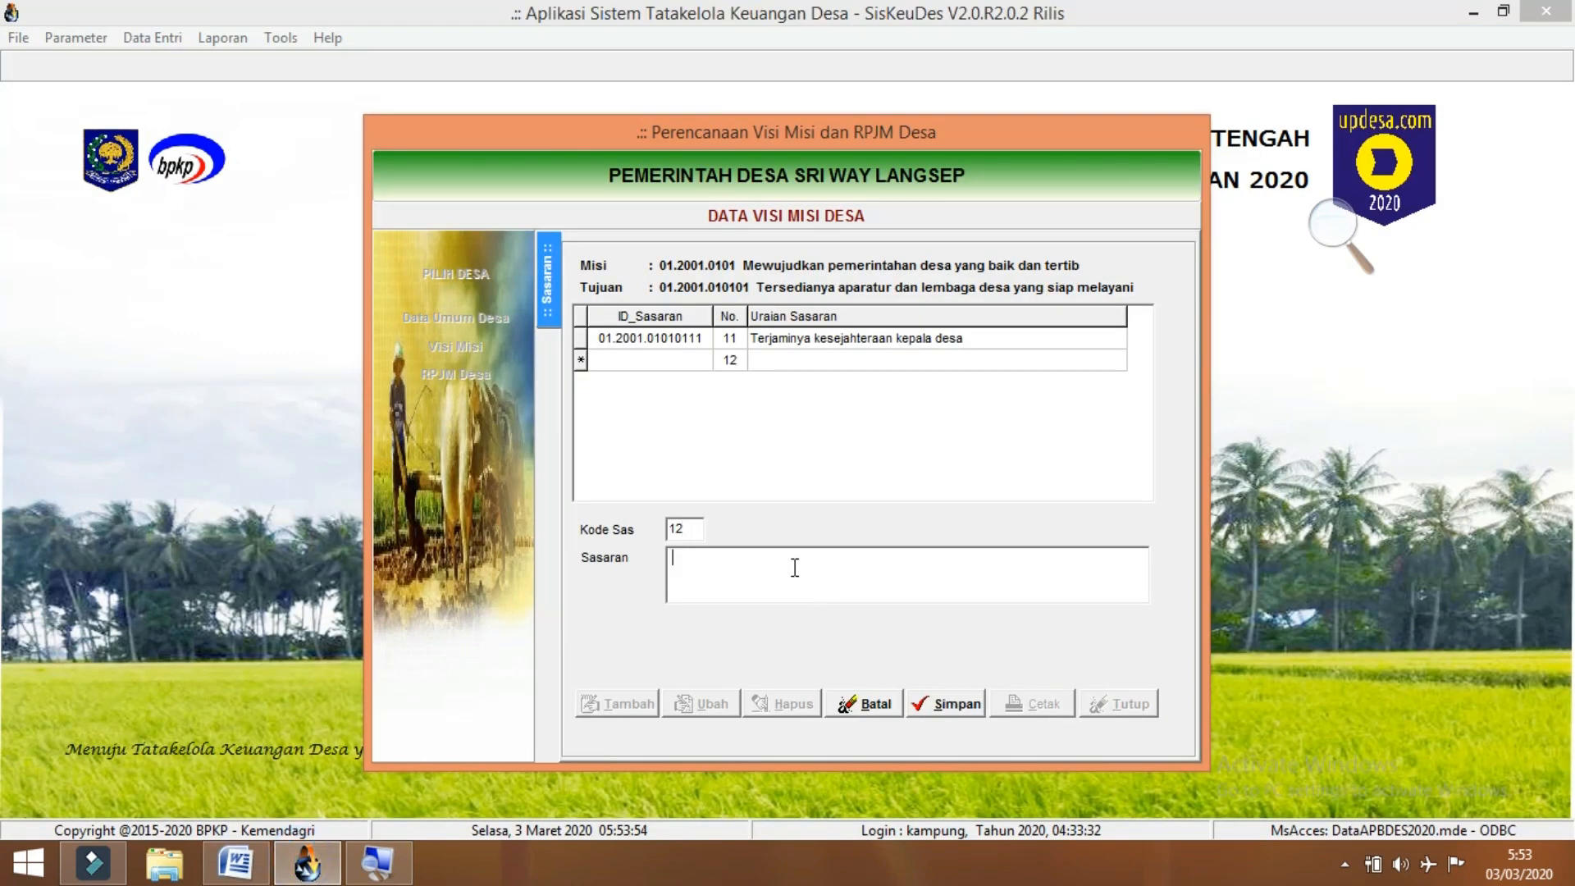
key("ctrl+v")
left_click(943, 707)
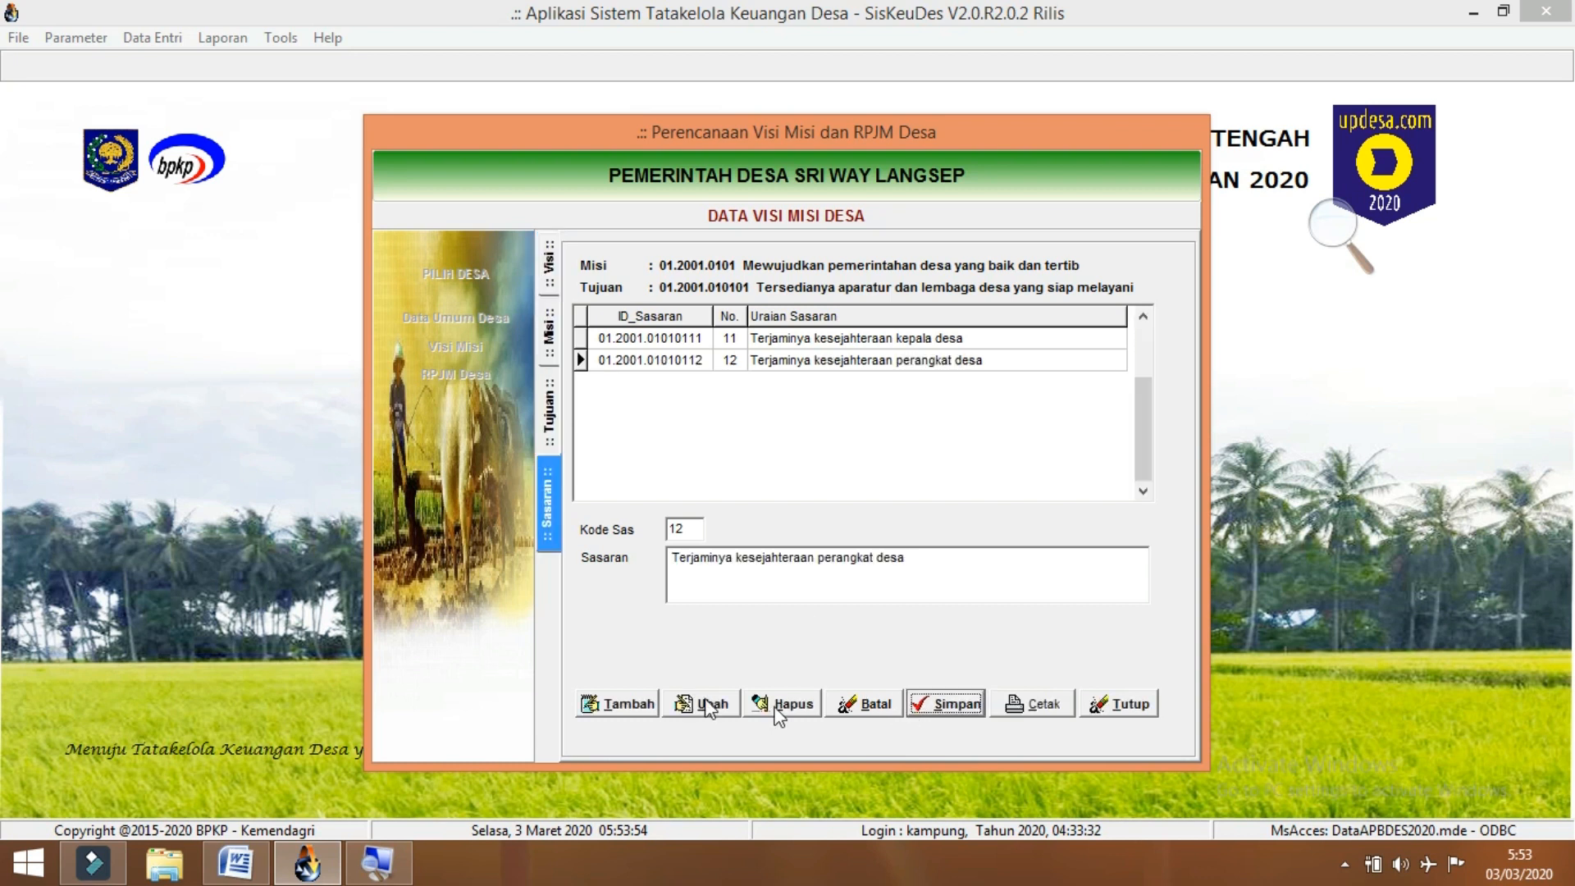
- Start another Sasaran record under Tujuan 01 and set Kode Sas to 13
left_click(625, 708)
left_click(697, 525)
type("1")
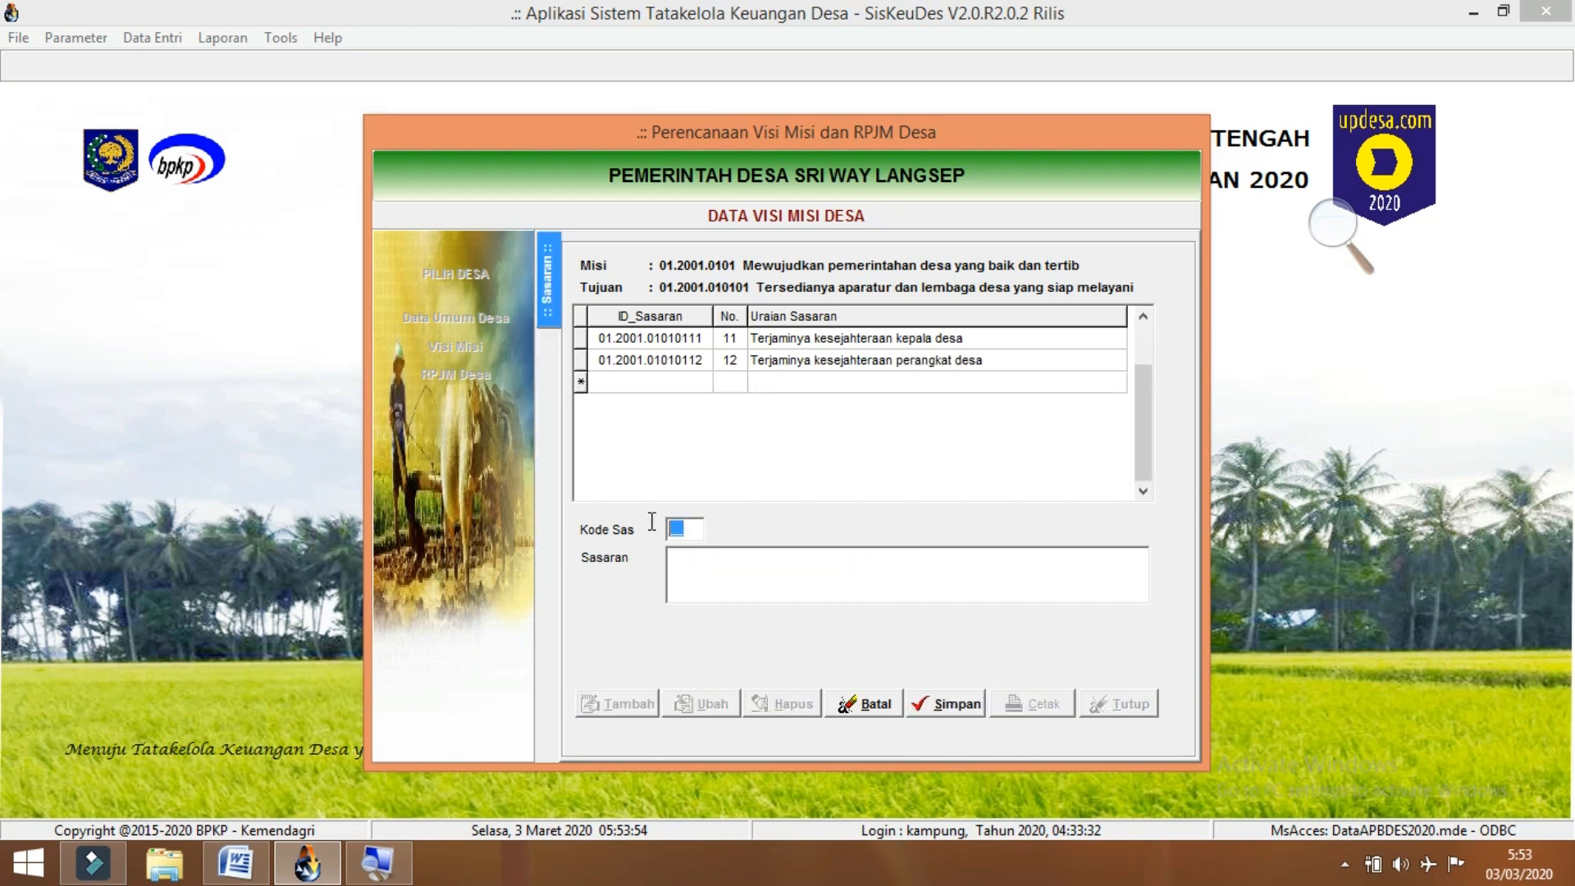
type("4")
type("3")
- Copy "Adanya jaminan sosial bagi kepala desa dan perangkat desa" from the Word document into the Sasaran description in SisKeuDes and save the record
left_click(234, 863)
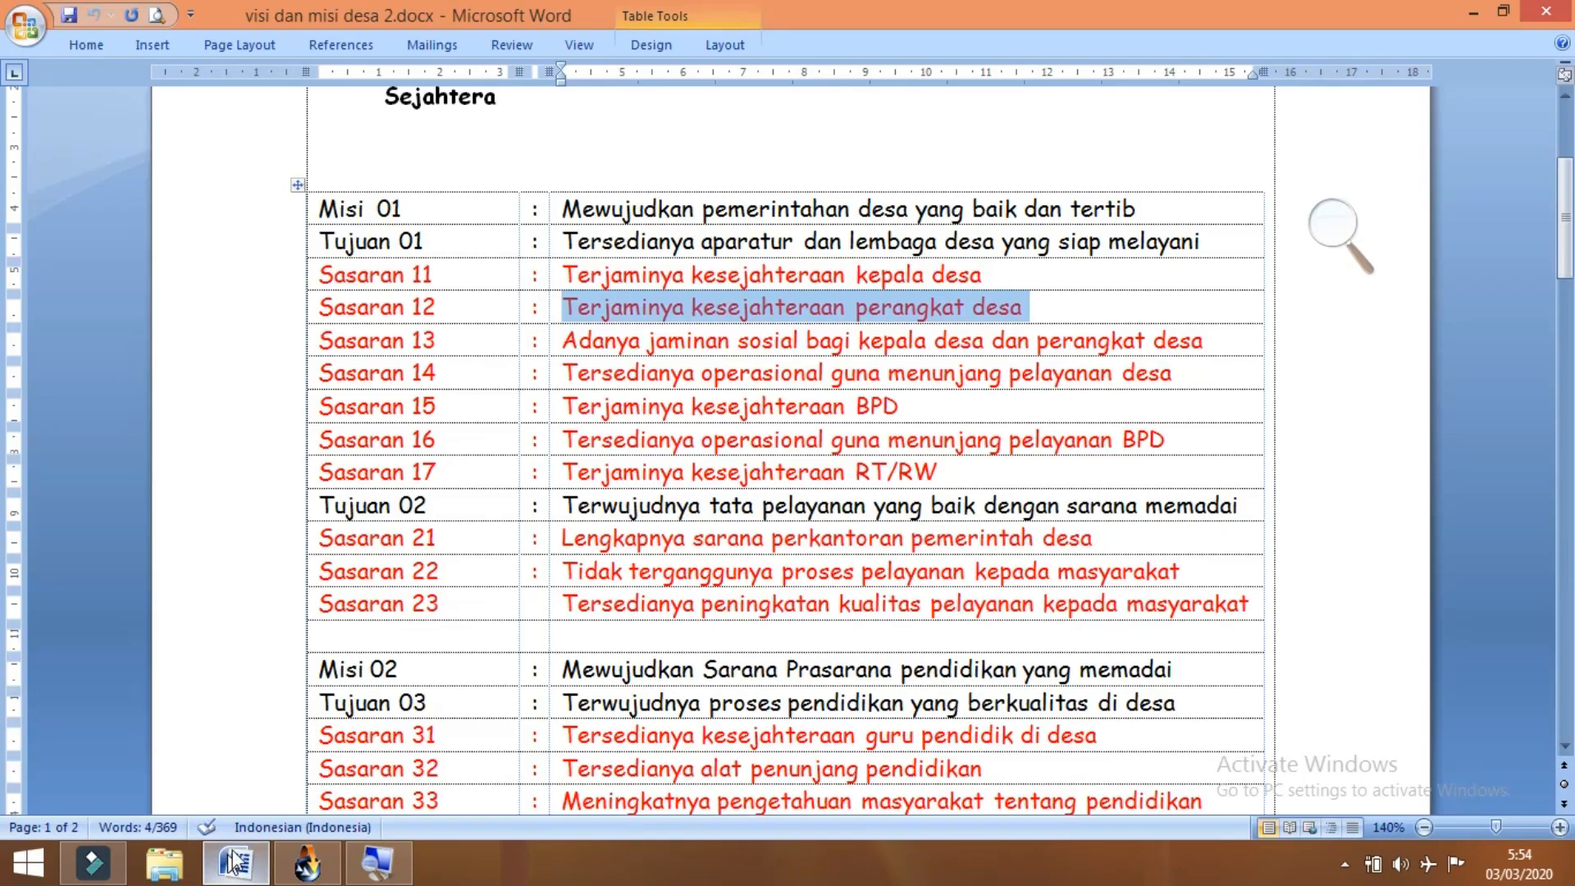
left_click_drag(569, 339, 1208, 341)
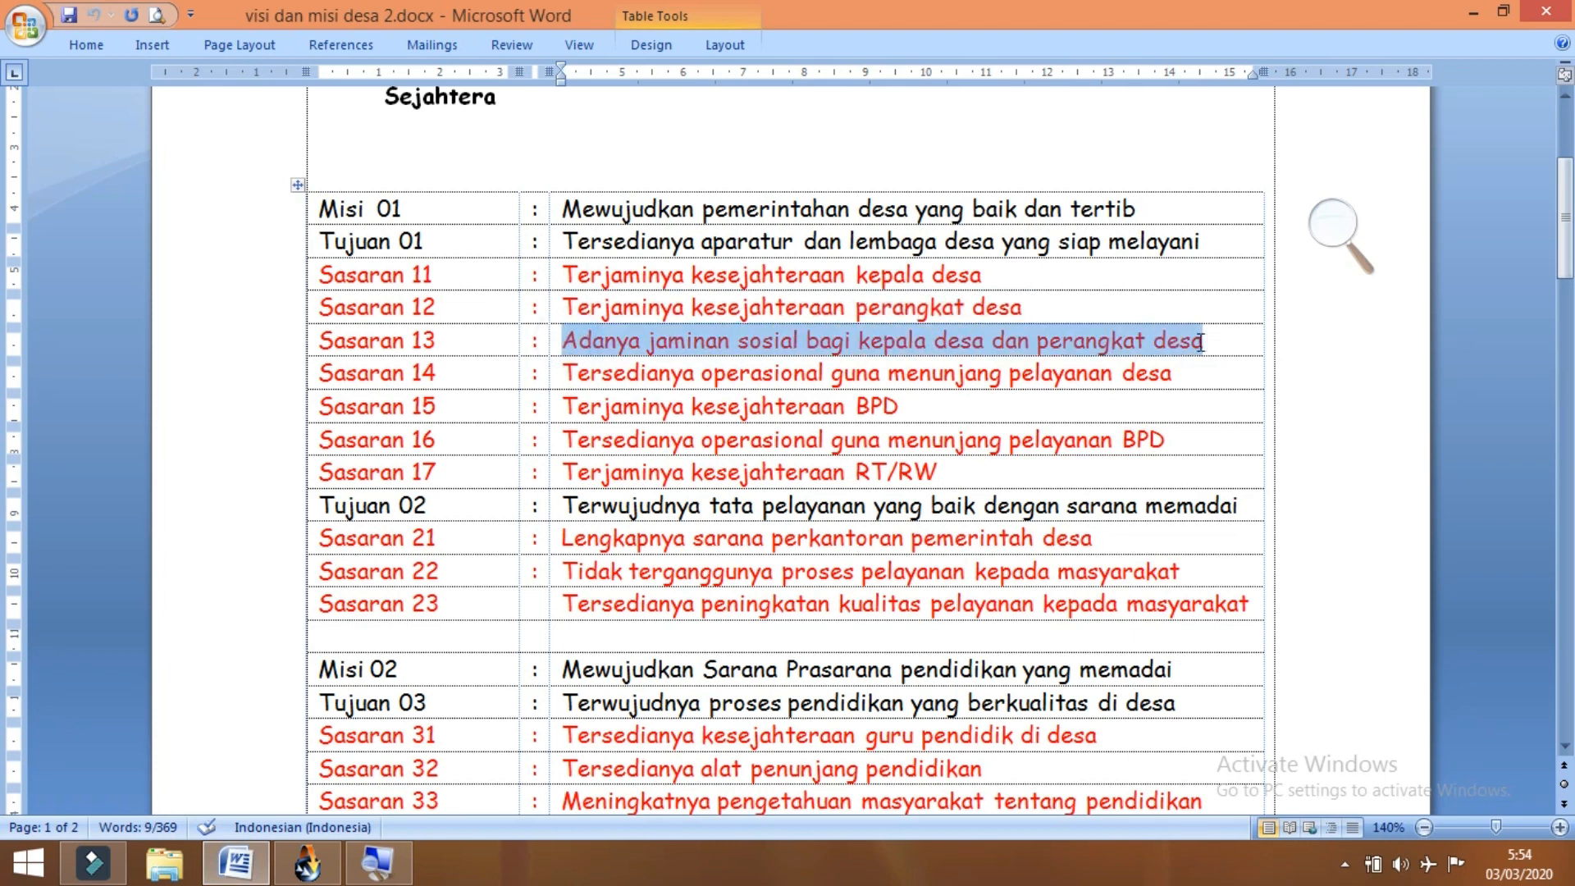
left_click(332, 863)
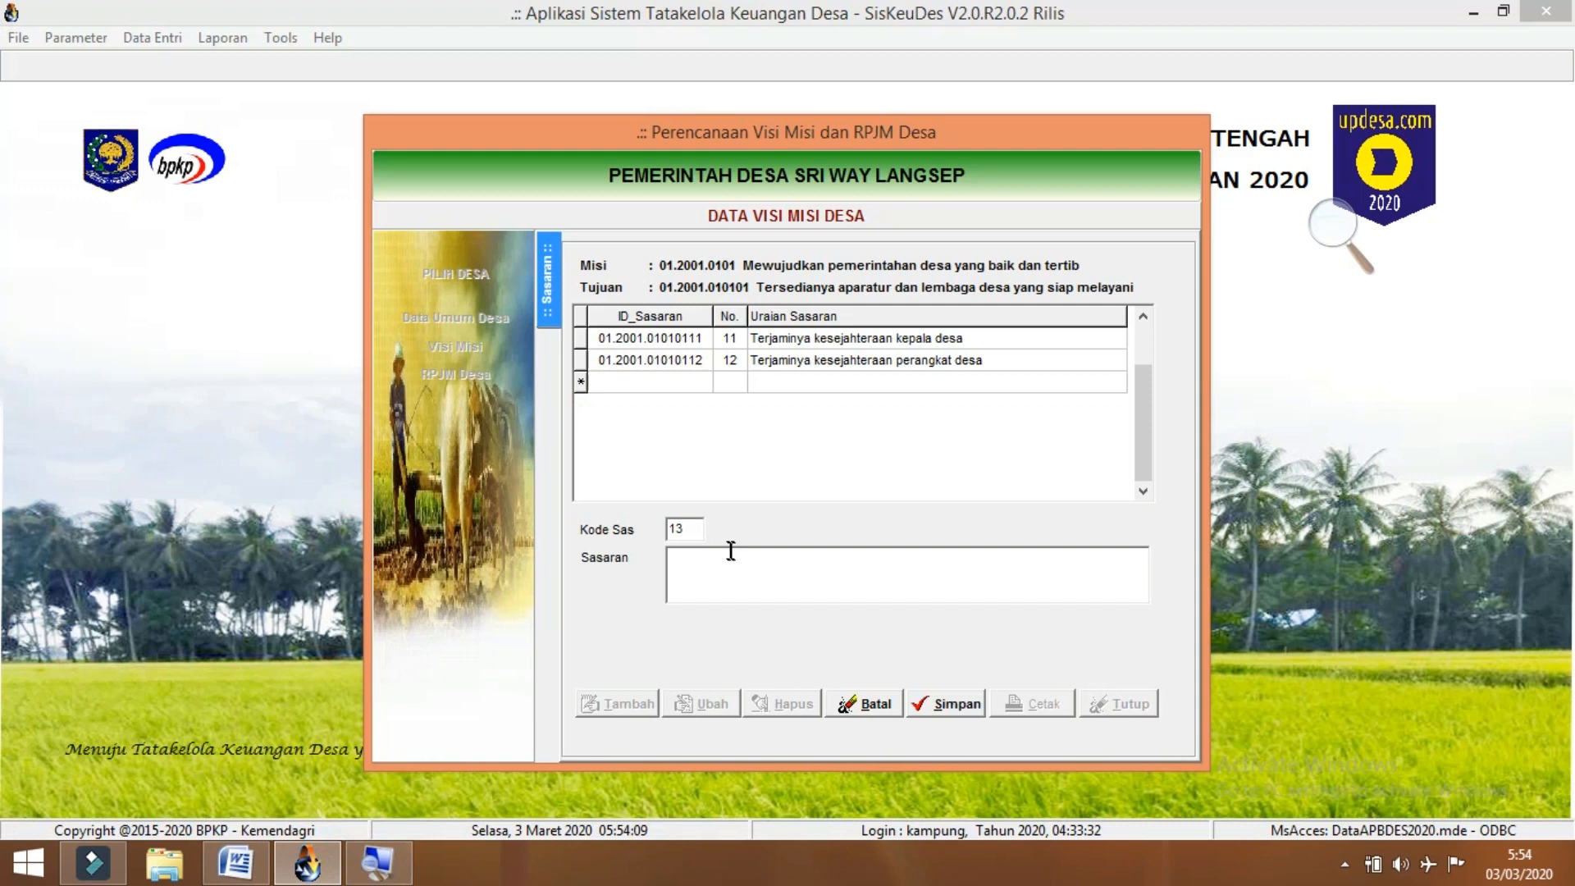
key("ctrl+v")
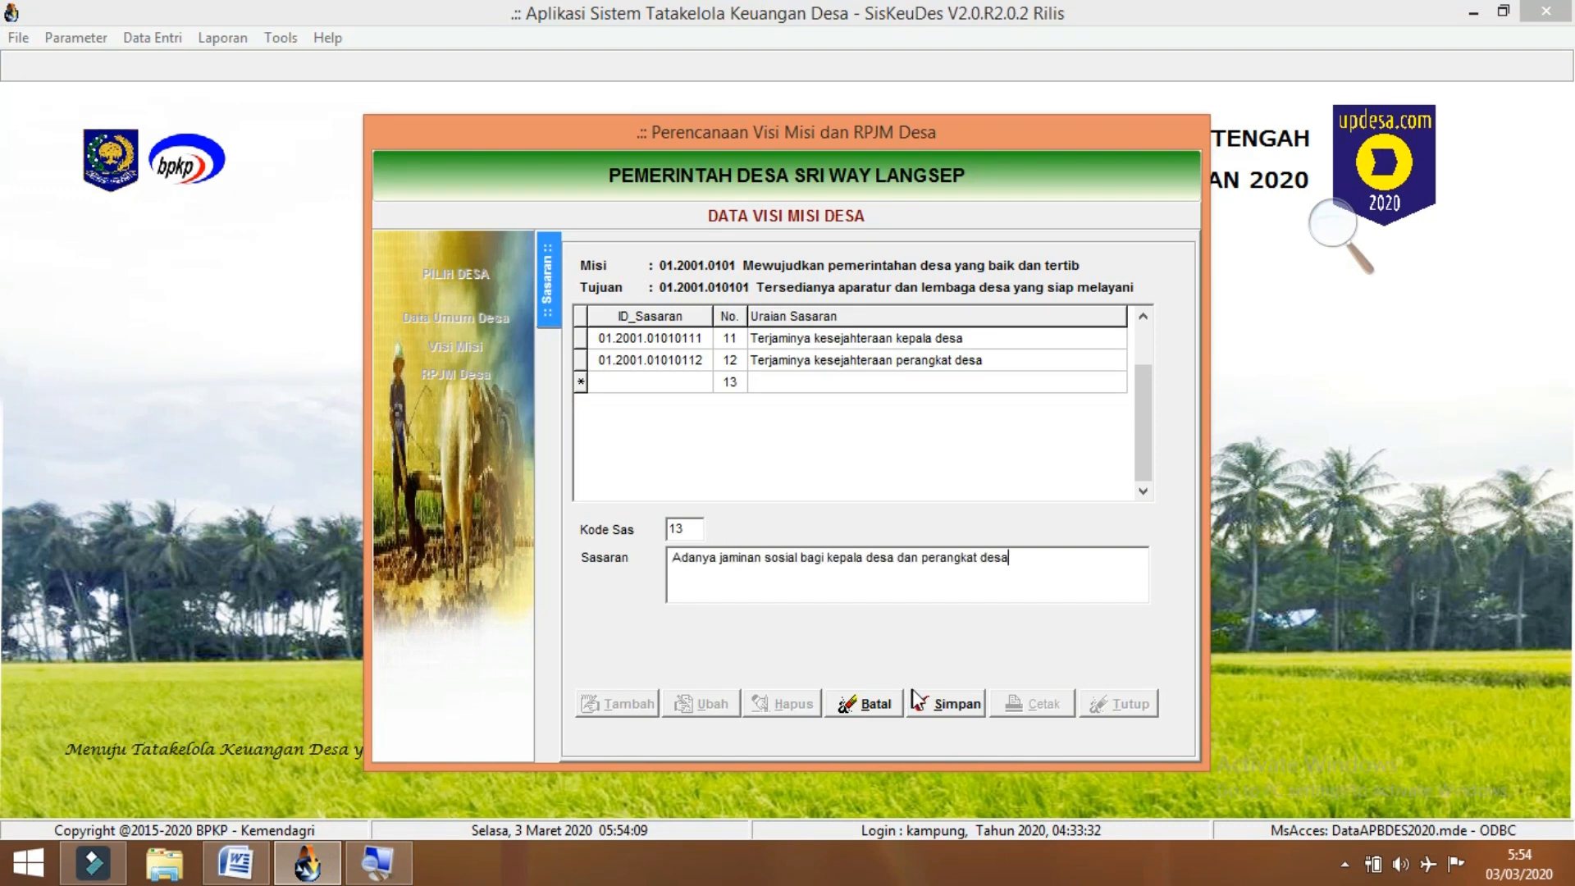
left_click(942, 704)
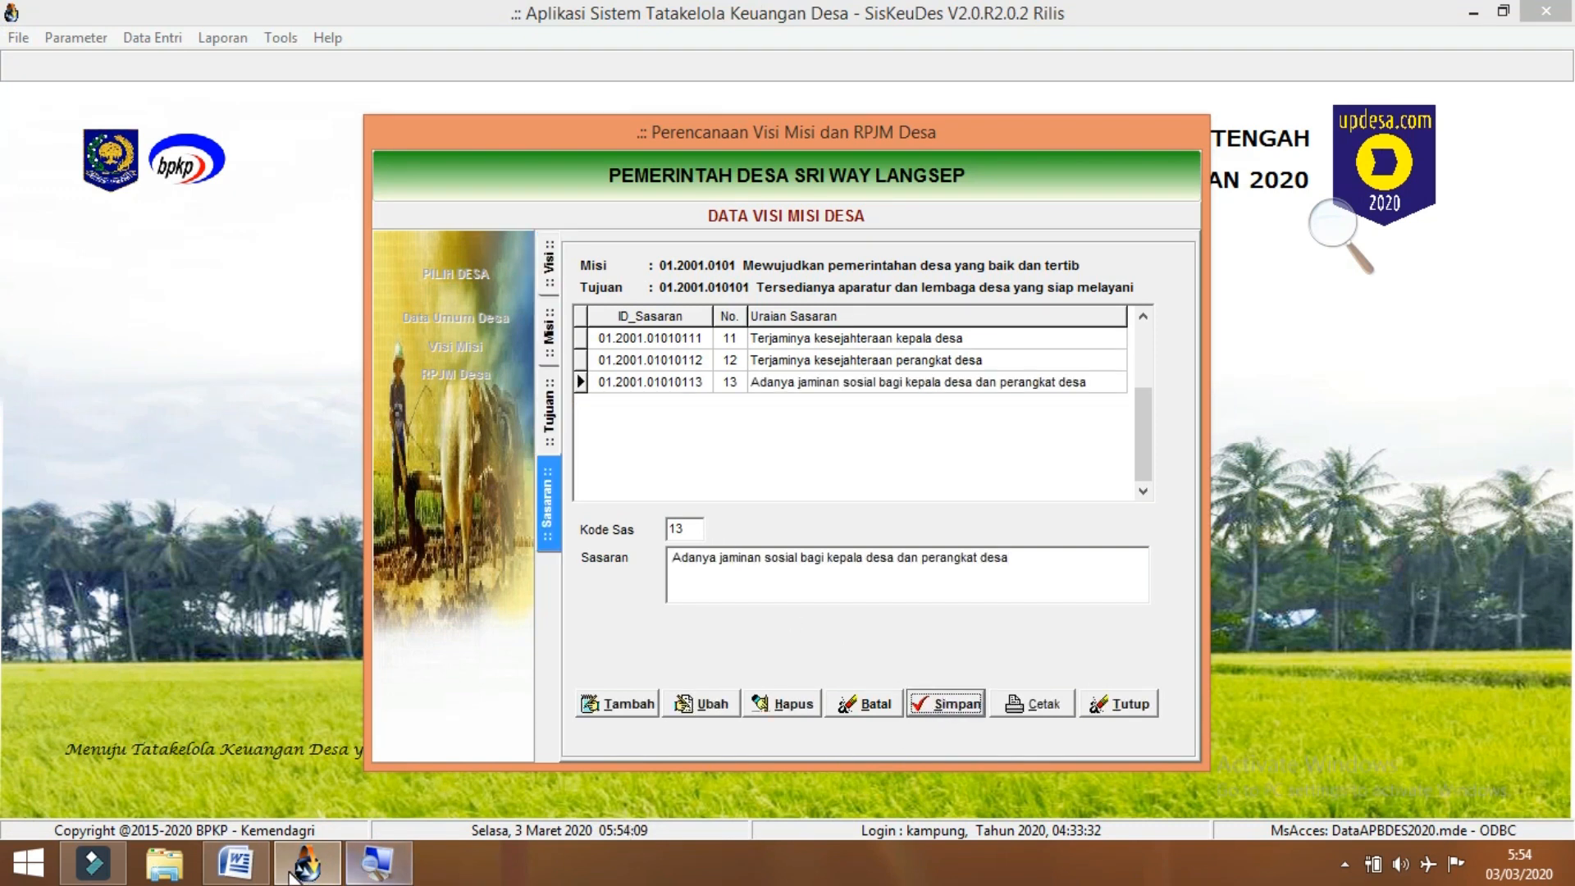
- Add Sasaran 14 under Tujuan 01 in SisKeuDes with "Tersedianya operasional guna menunjang pelayanan desa" copied from the Word document, and save it
left_click(238, 867)
left_click_drag(572, 375, 1185, 375)
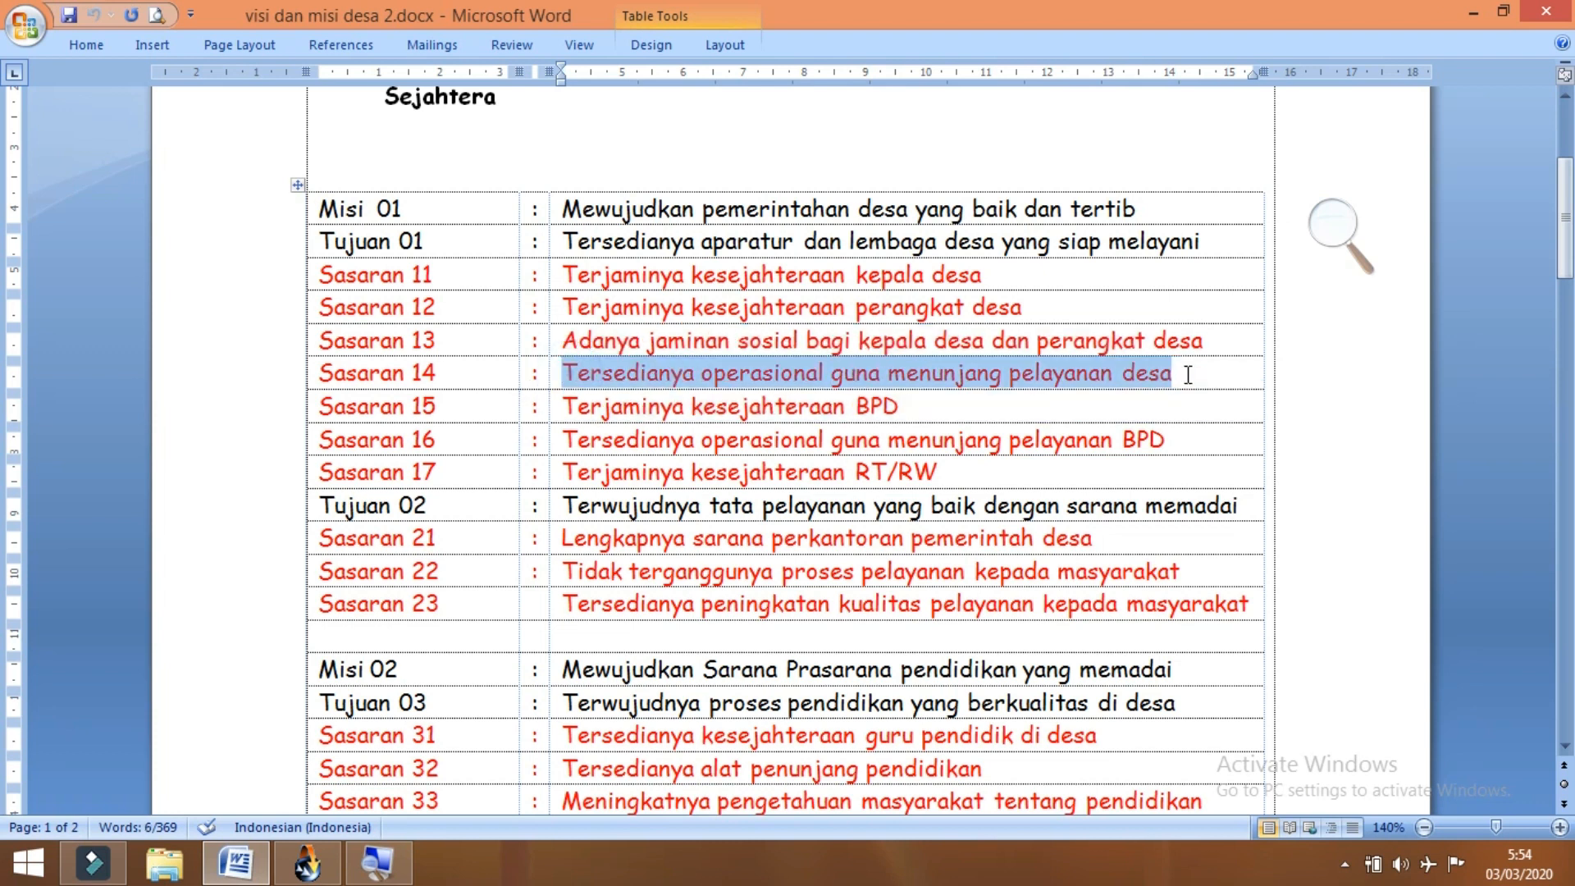
left_click(308, 862)
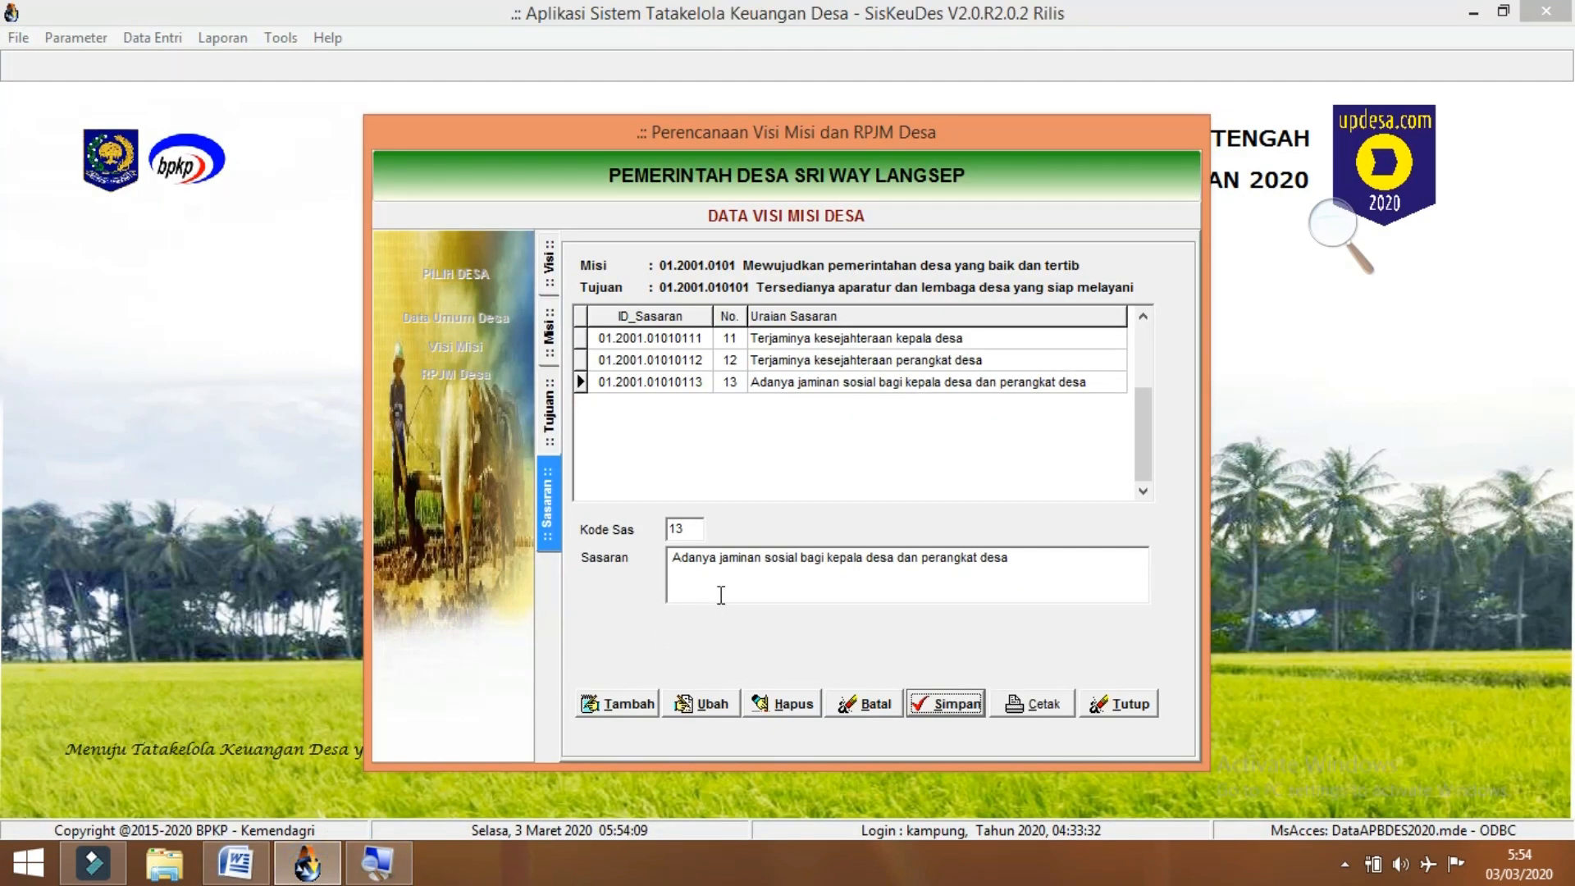
left_click(640, 702)
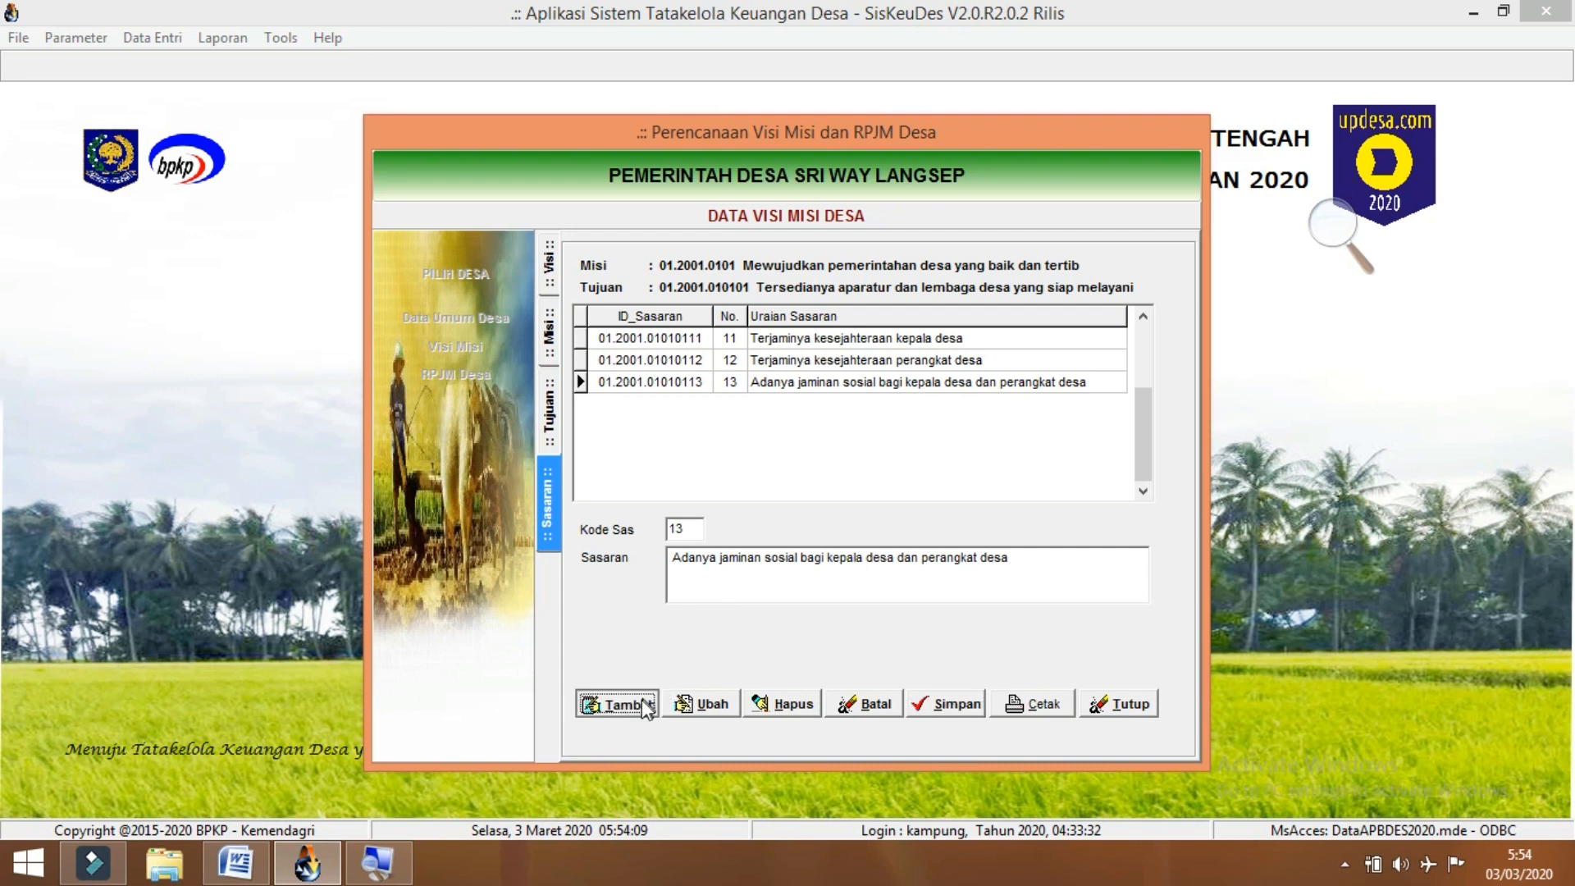
left_click(764, 576)
key("ctrl+v")
left_click(693, 529)
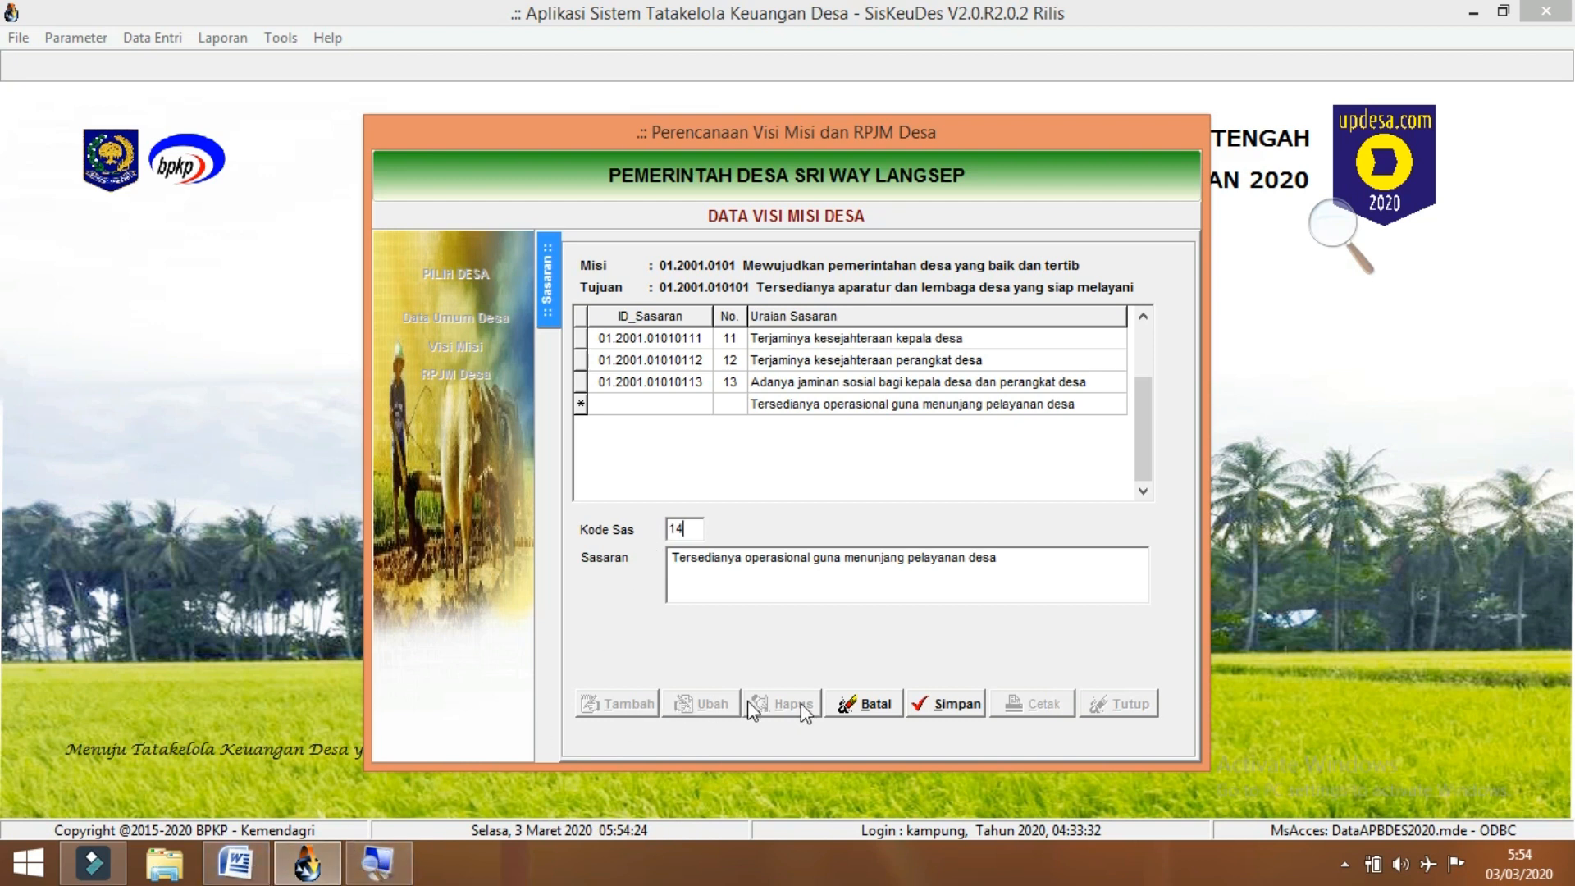
left_click(944, 704)
- Add a Sasaran record with Kode Sas 15 and "Terjaminya kesejahteraan BPD" copied from the Word document, and save it in SisKeuDes
left_click(648, 705)
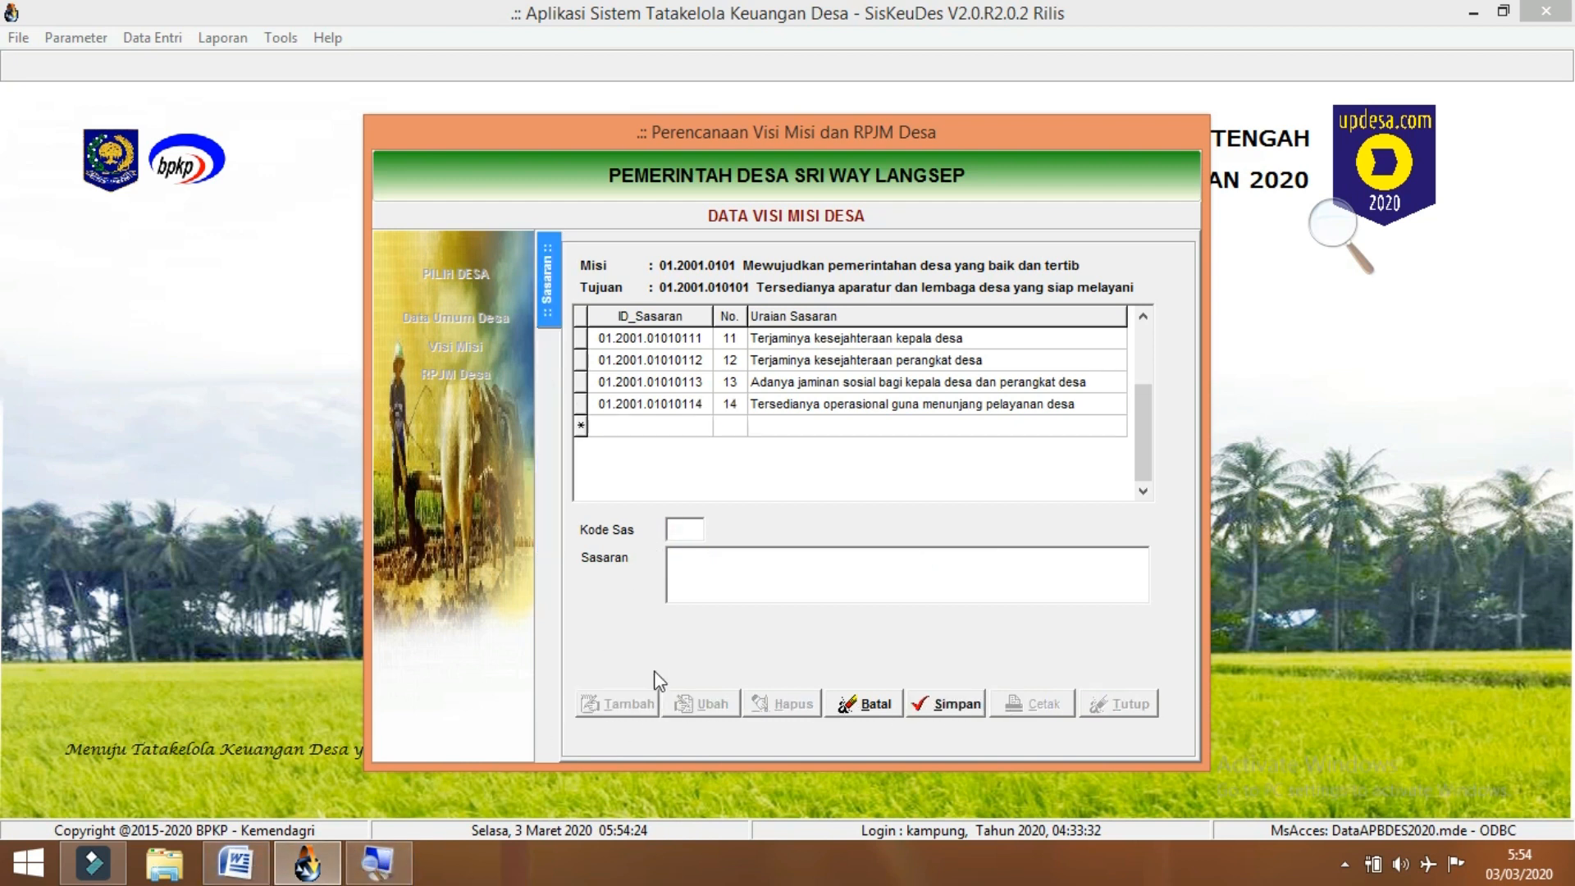
left_click(662, 525)
type("15")
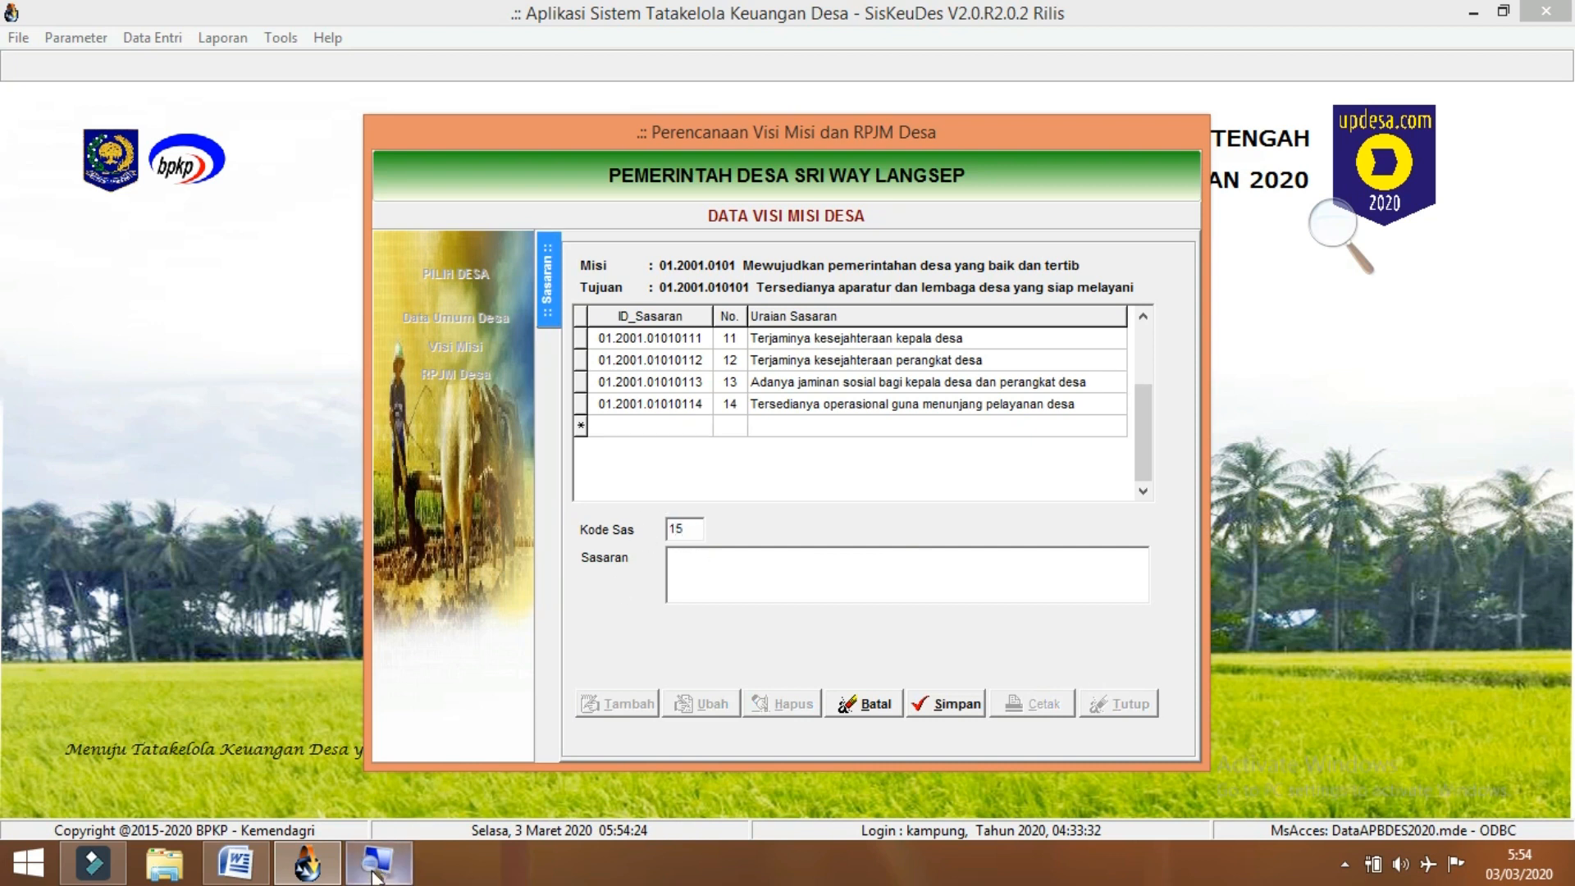
left_click(256, 873)
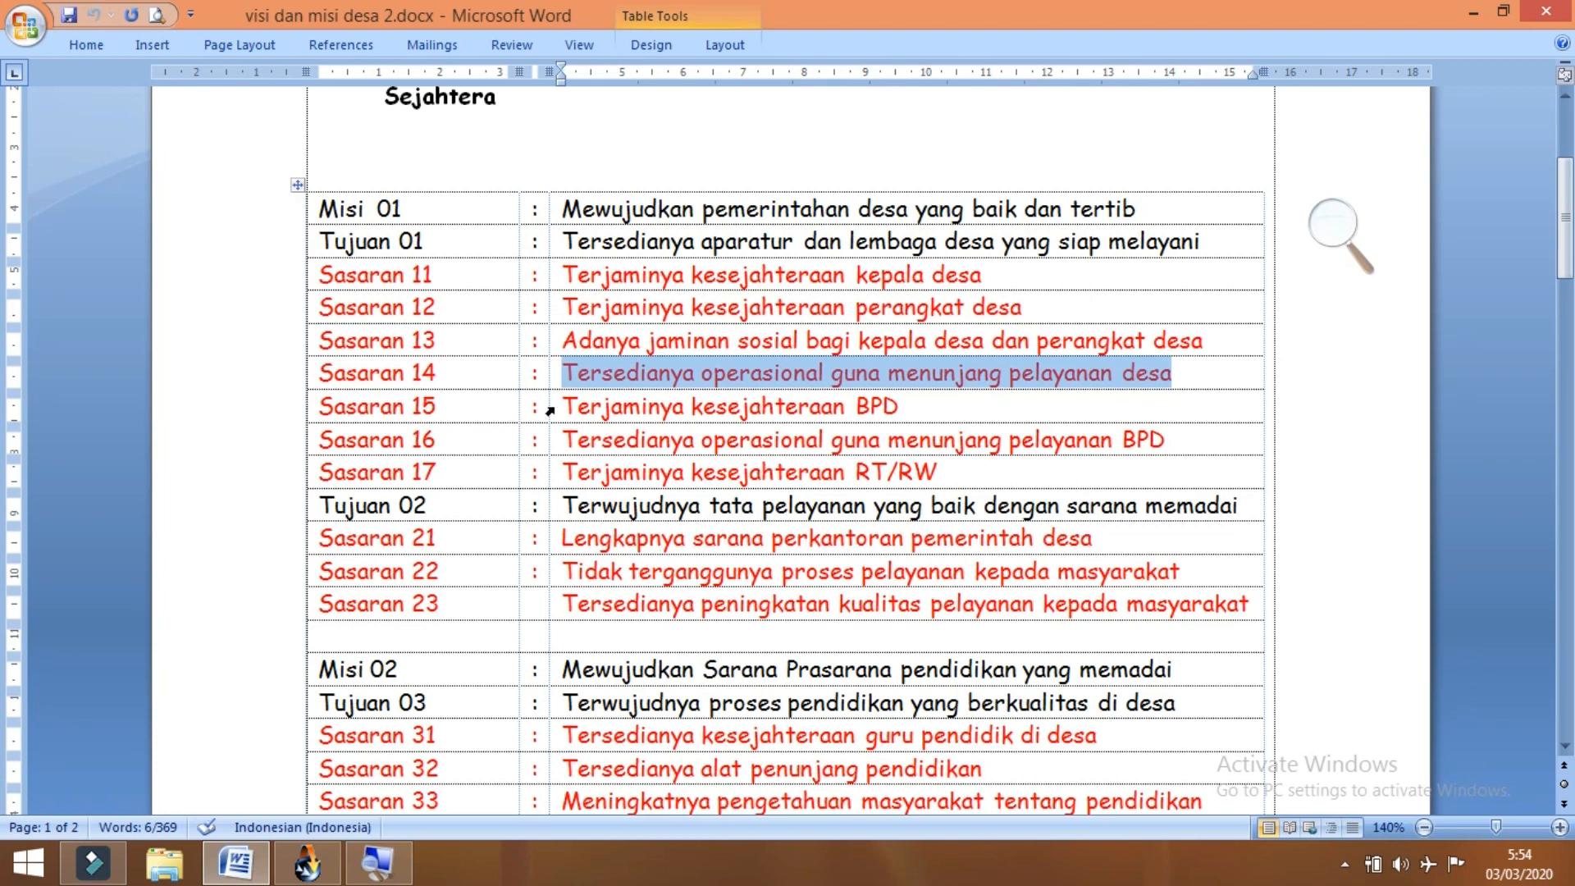
left_click_drag(565, 407, 915, 406)
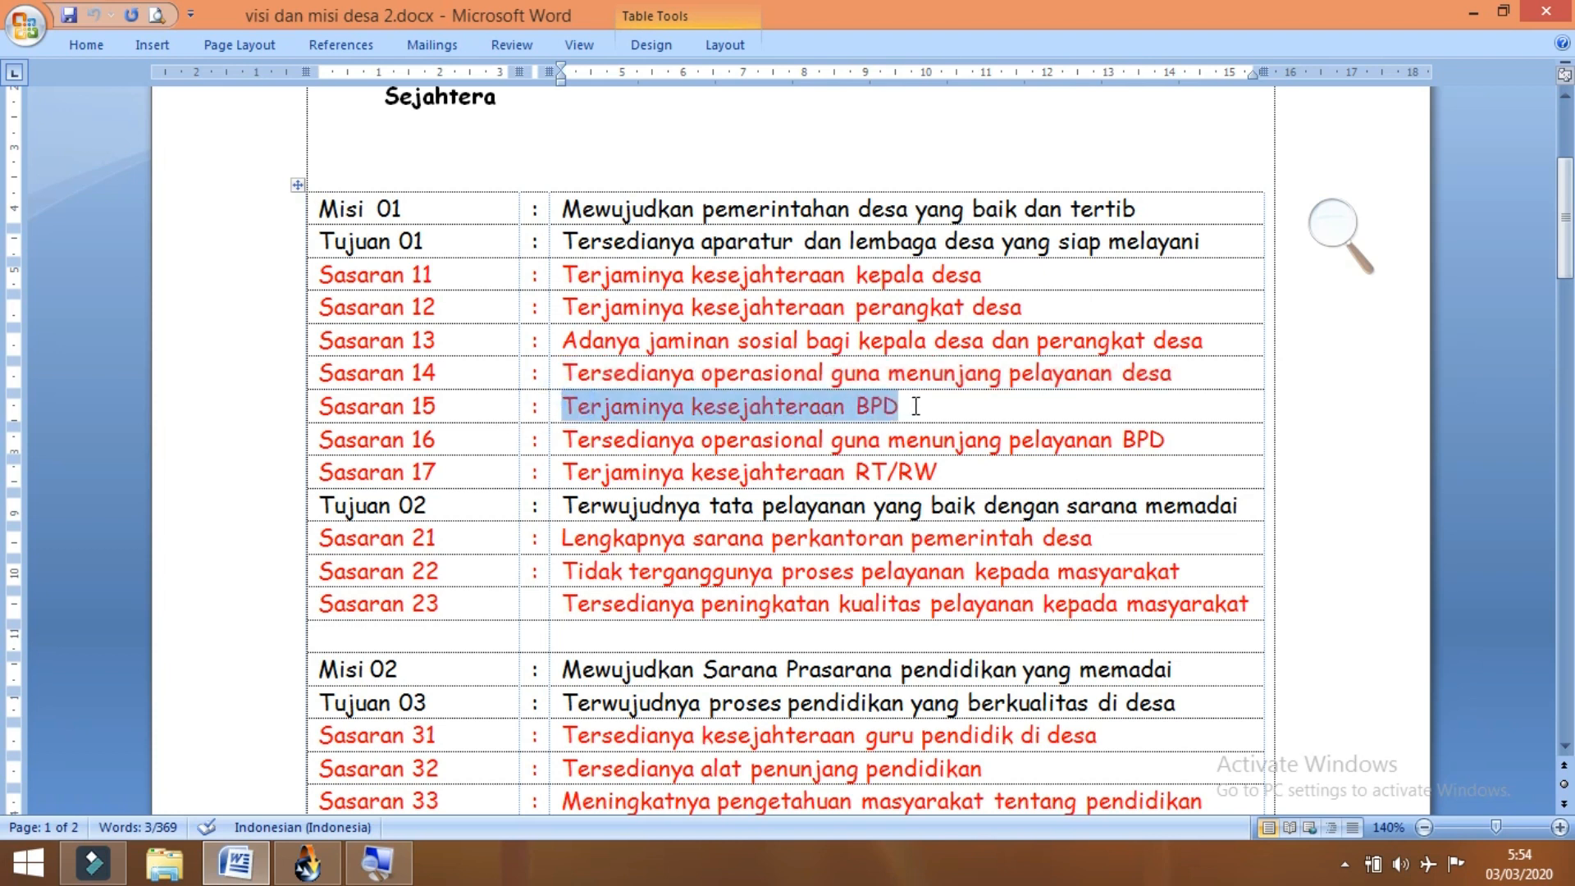
left_click(328, 873)
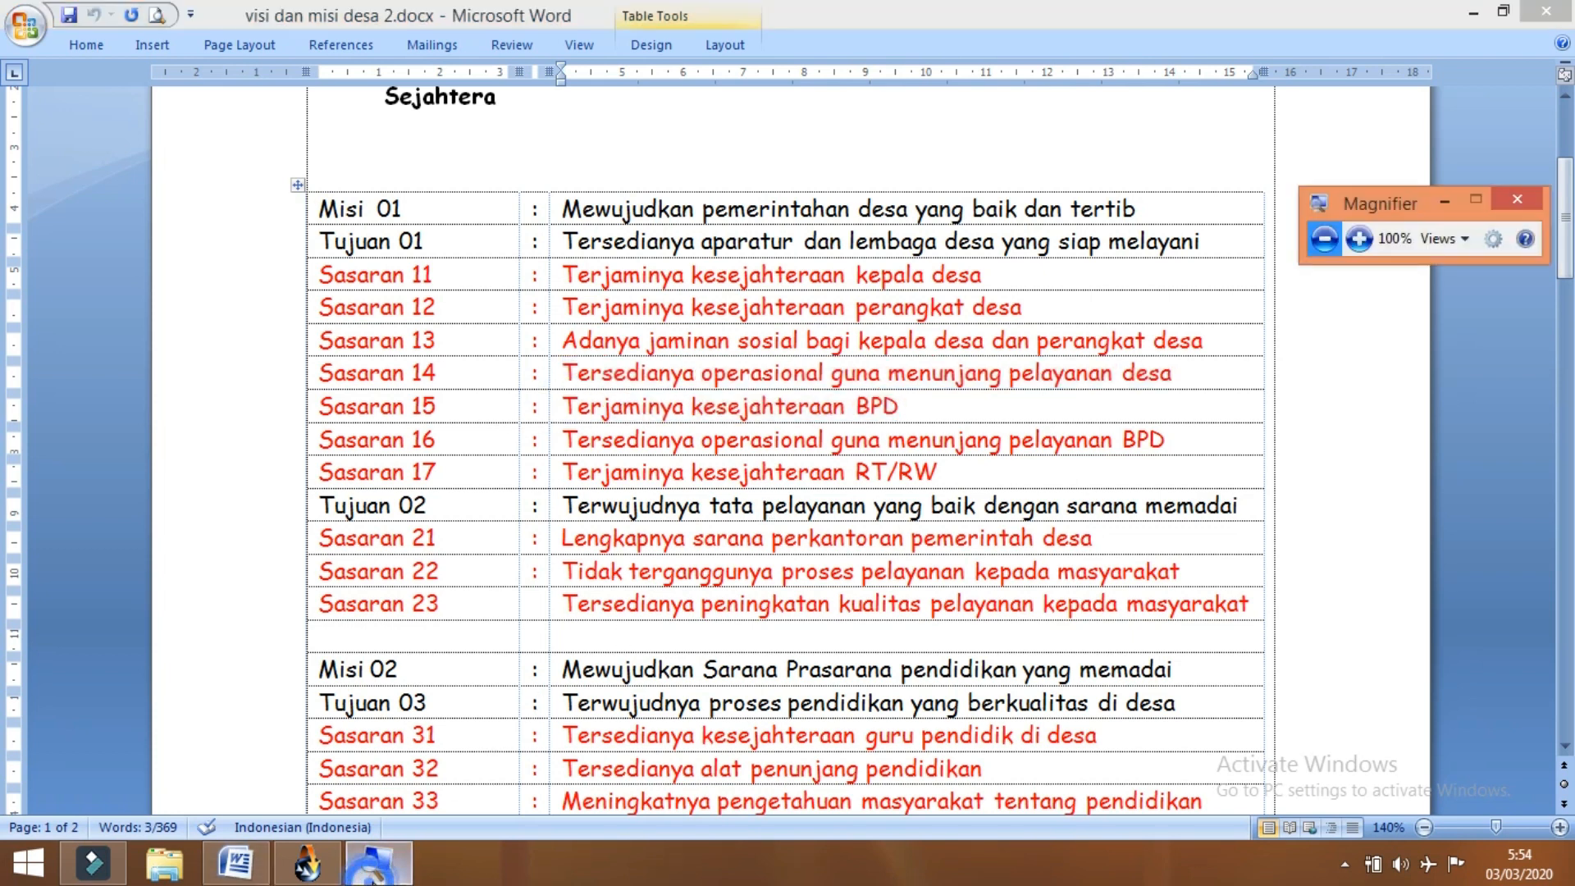
left_click(308, 863)
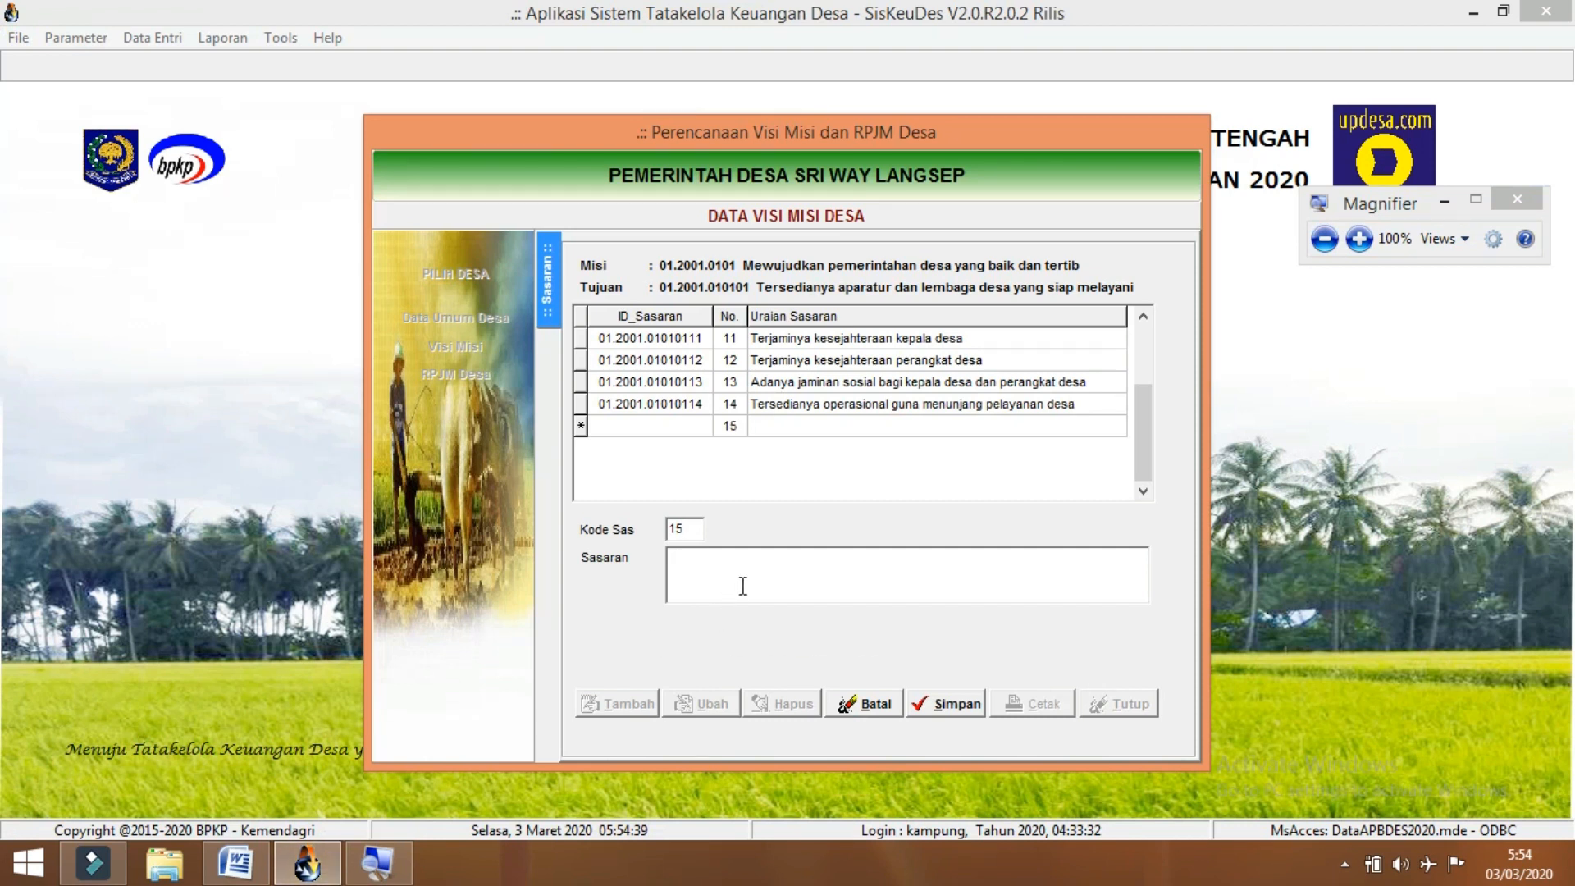
key("ctrl+v")
left_click(970, 711)
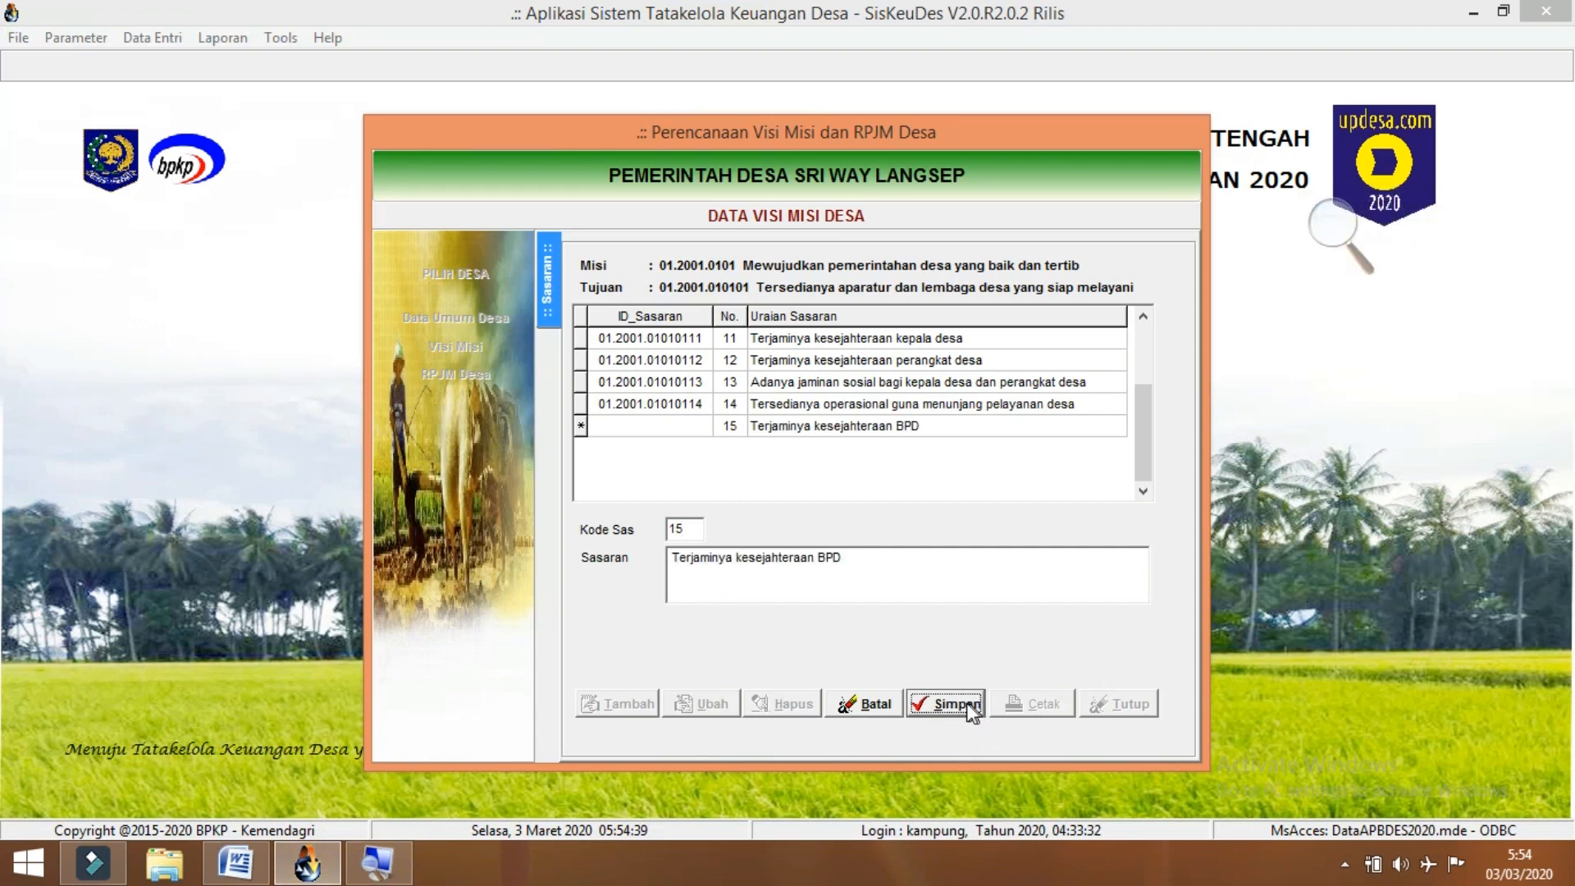
- Add Sasaran 16 in SisKeuDes with "Tersedianya operasional guna menunjang pelayanan BPD" copied from the Word document, and save the record
left_click(630, 707)
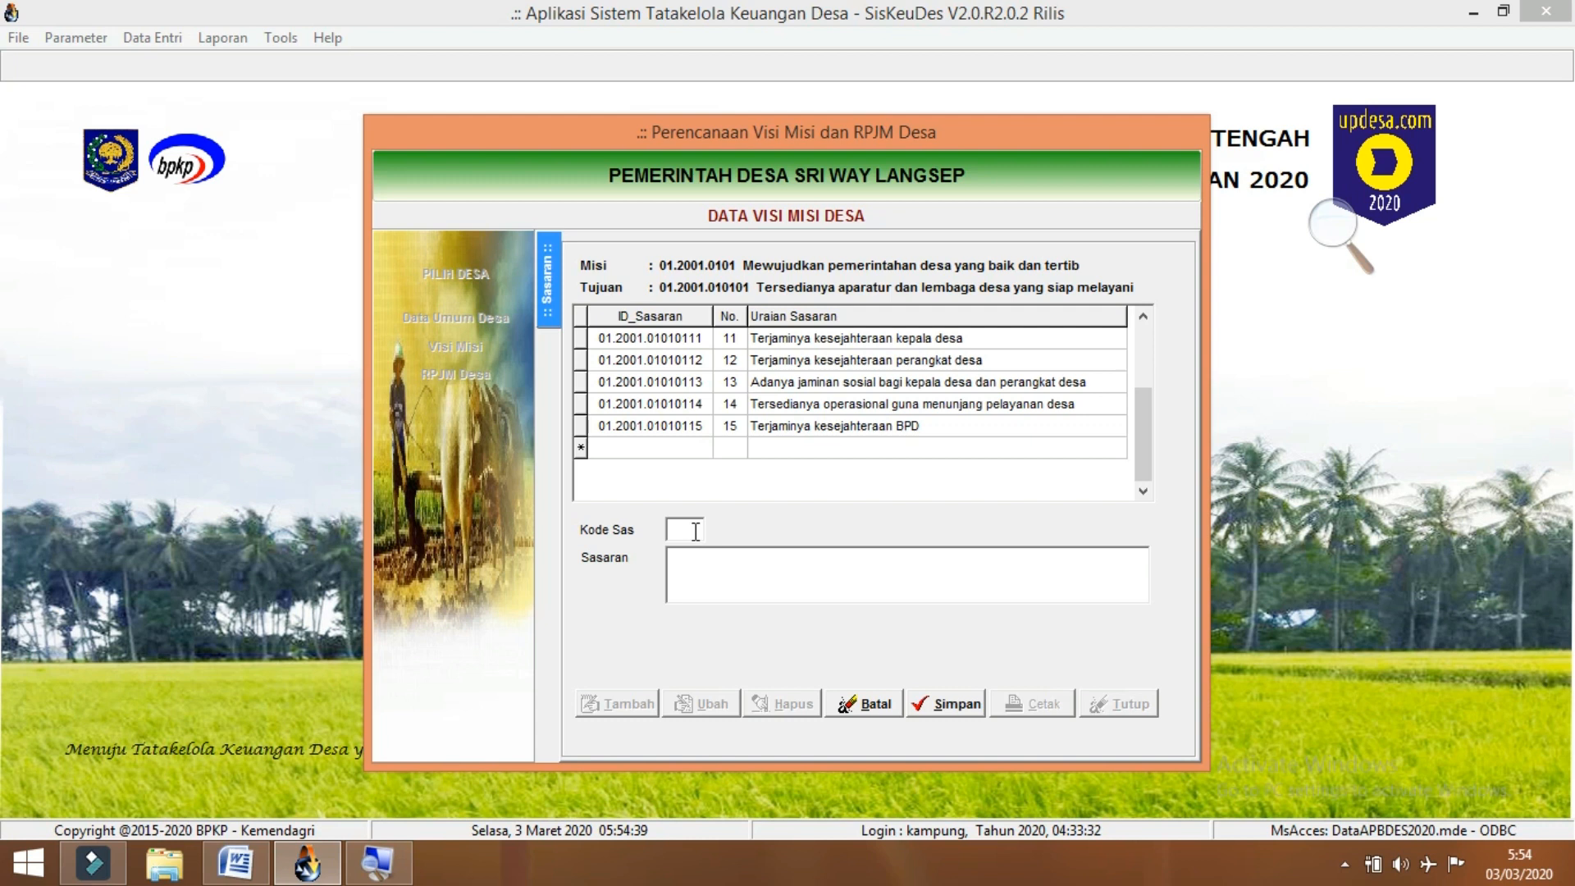
type("16")
left_click(237, 864)
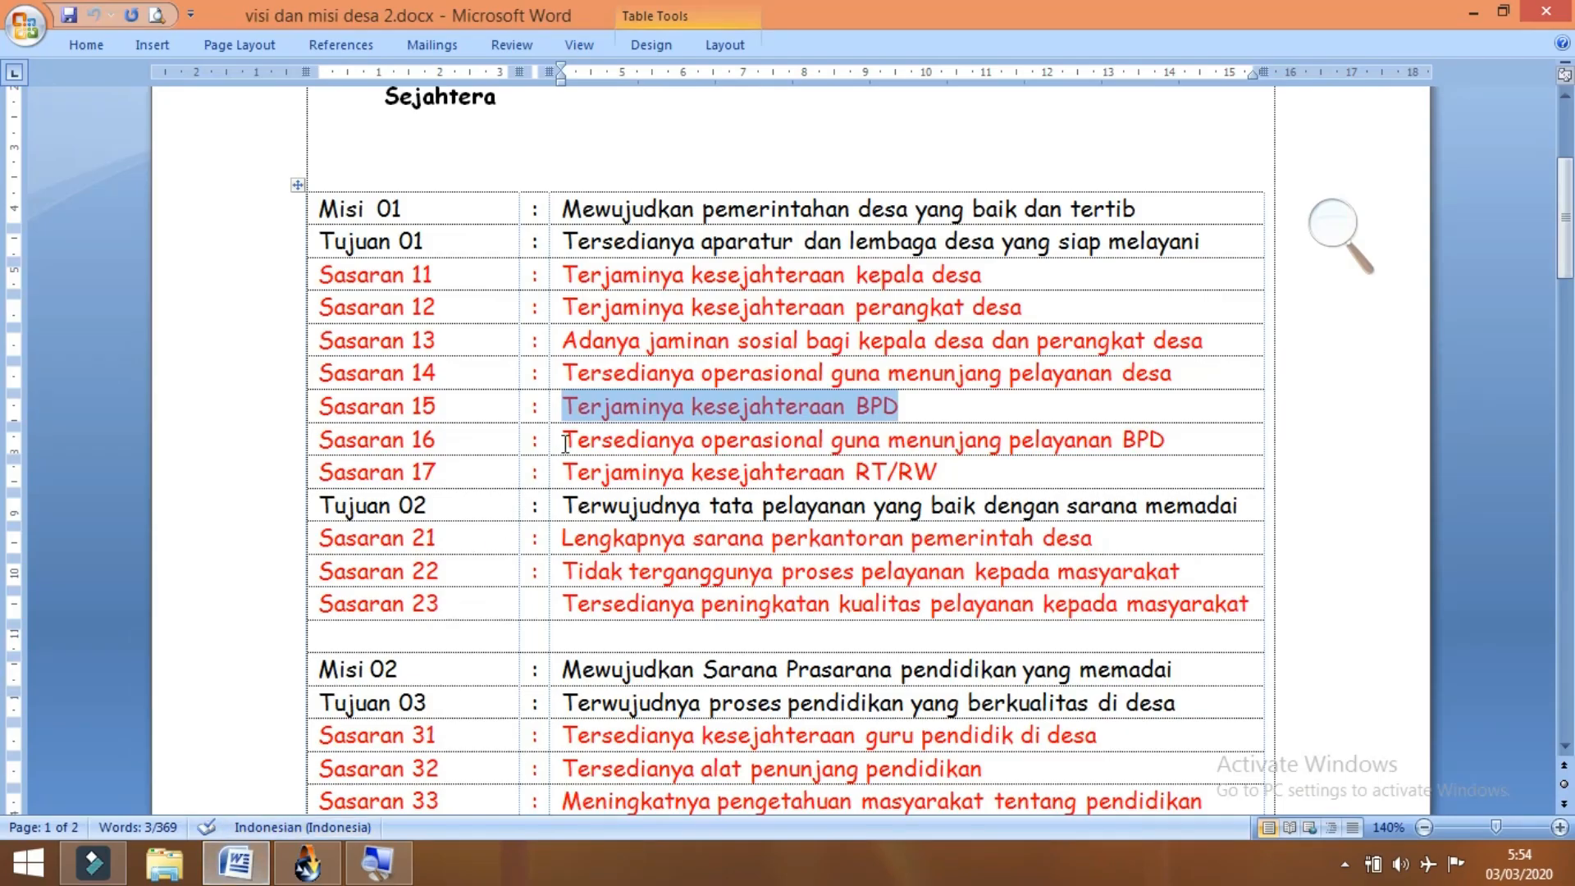
left_click_drag(571, 439, 1165, 449)
key("ctrl+c")
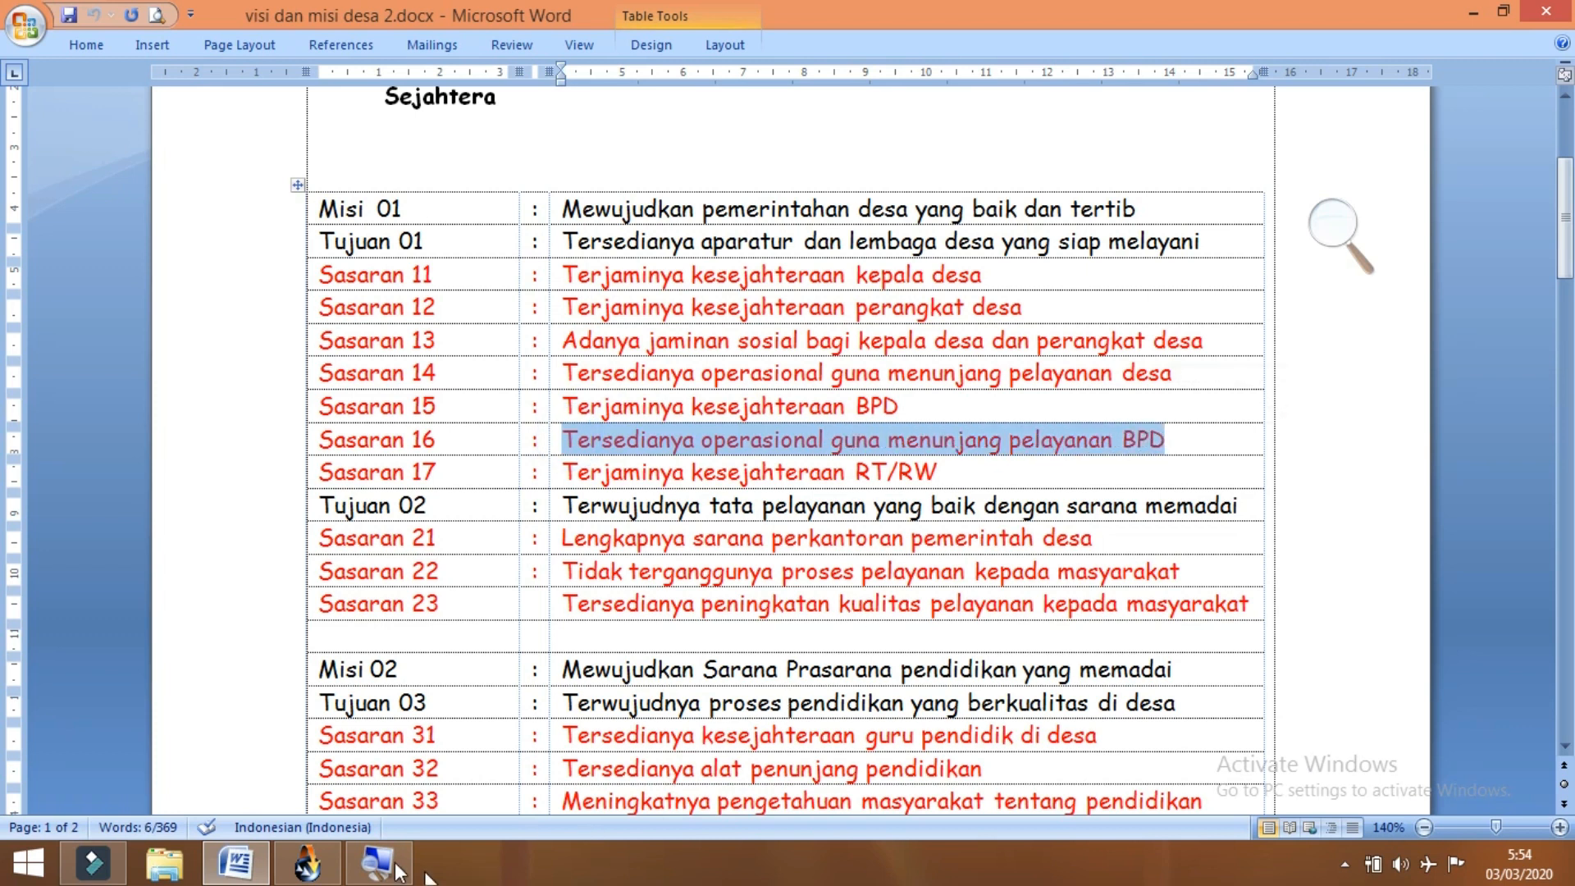
left_click(332, 865)
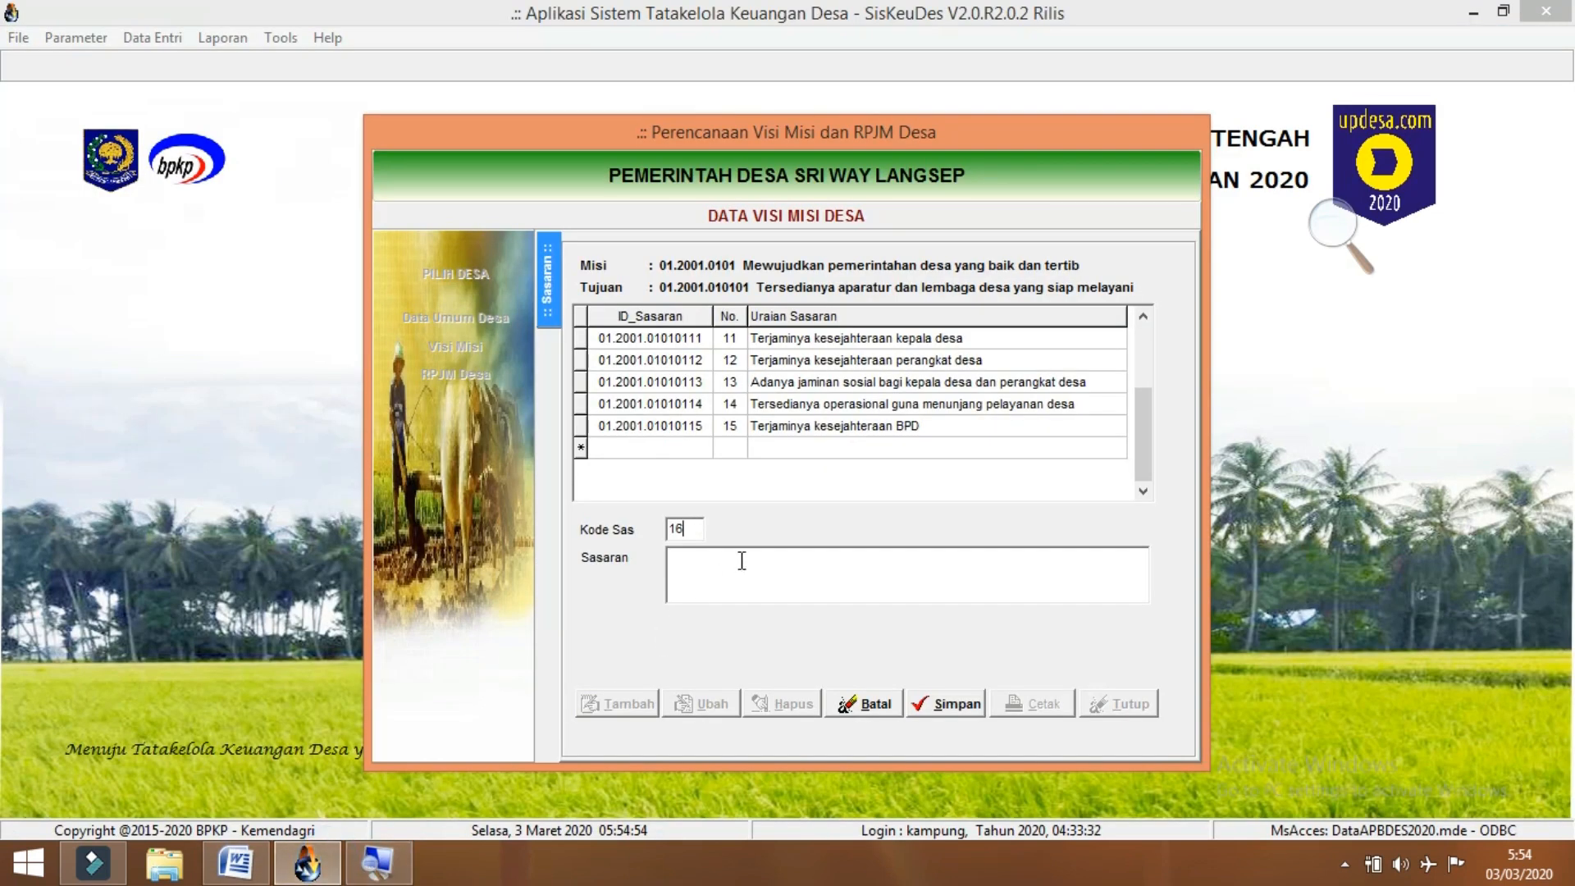
key("ctrl+v")
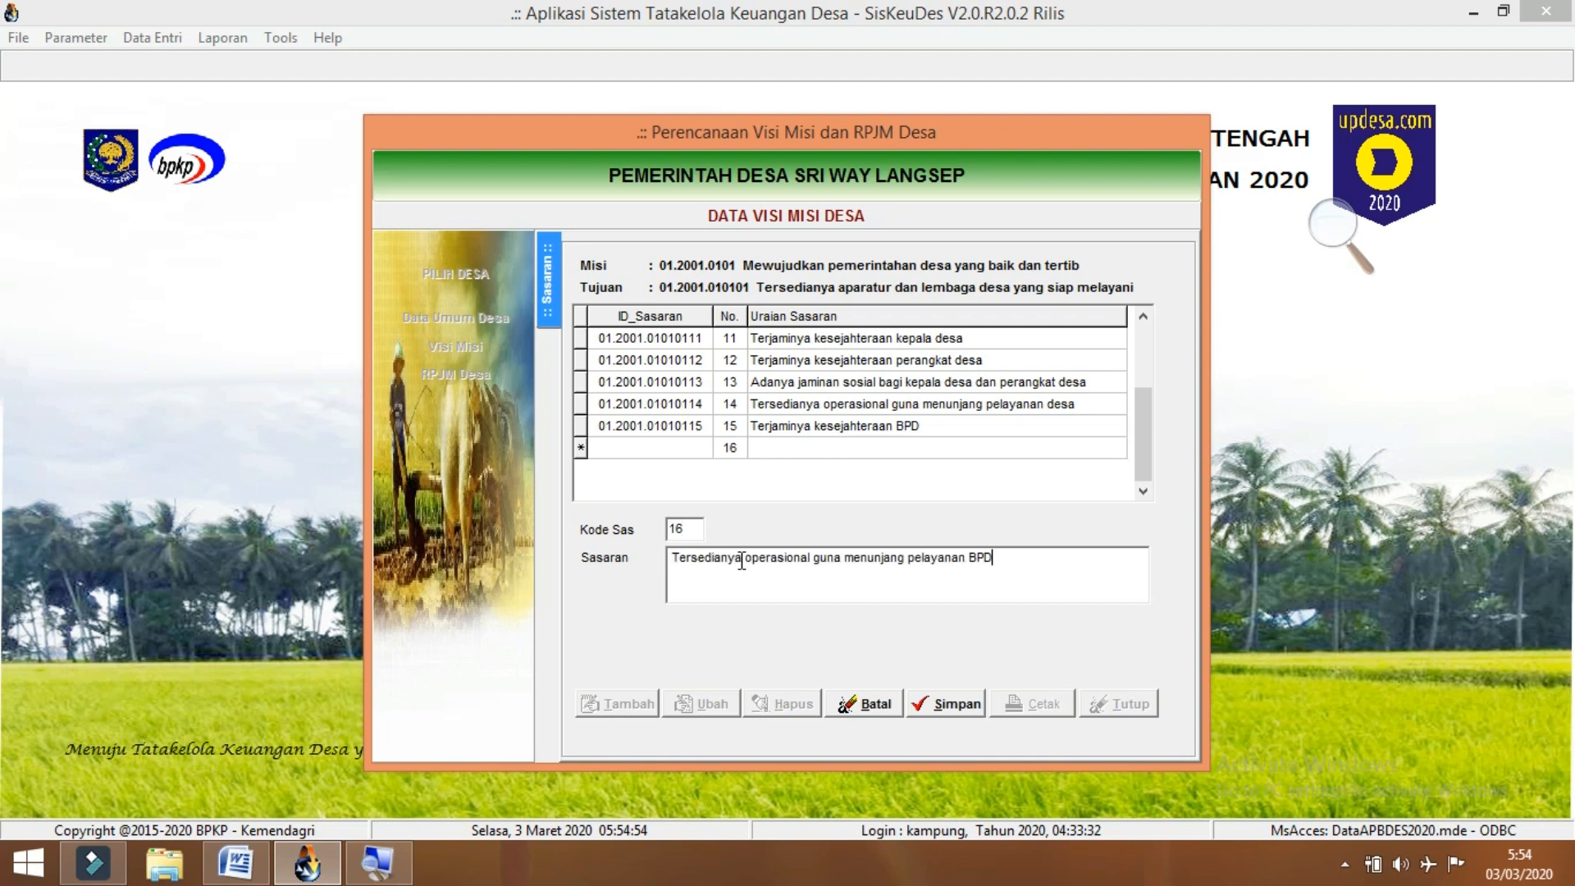
left_click(914, 707)
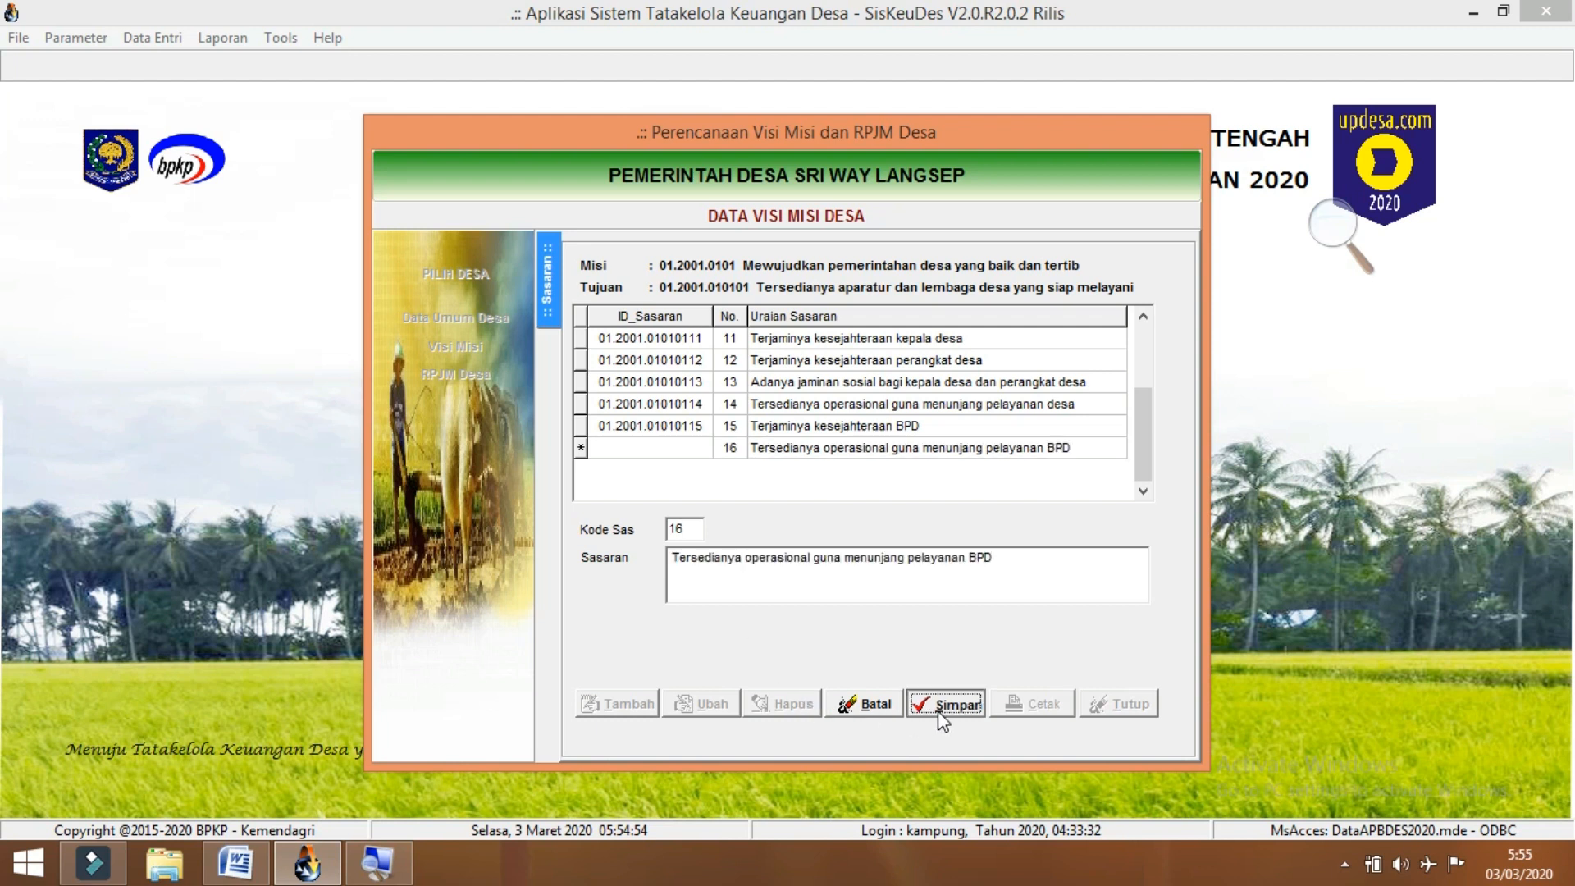
- Add Sasaran 17 in SisKeuDes with "Terjaminya kesejahteraan RT/RW" copied from the Word document, and save the record
left_click(644, 705)
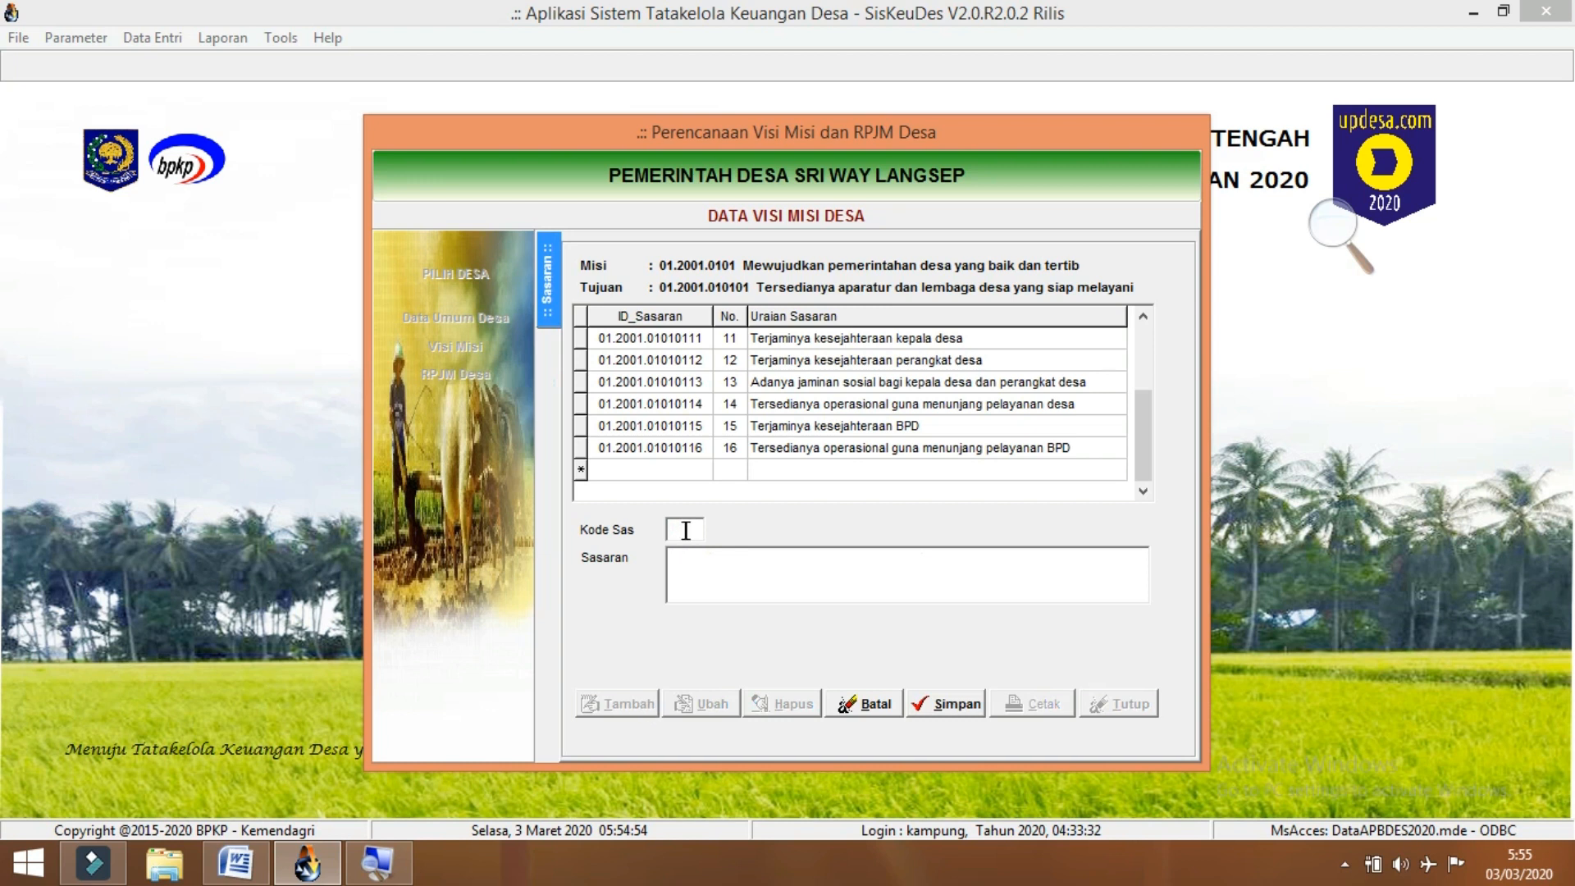
type("7")
left_click(244, 871)
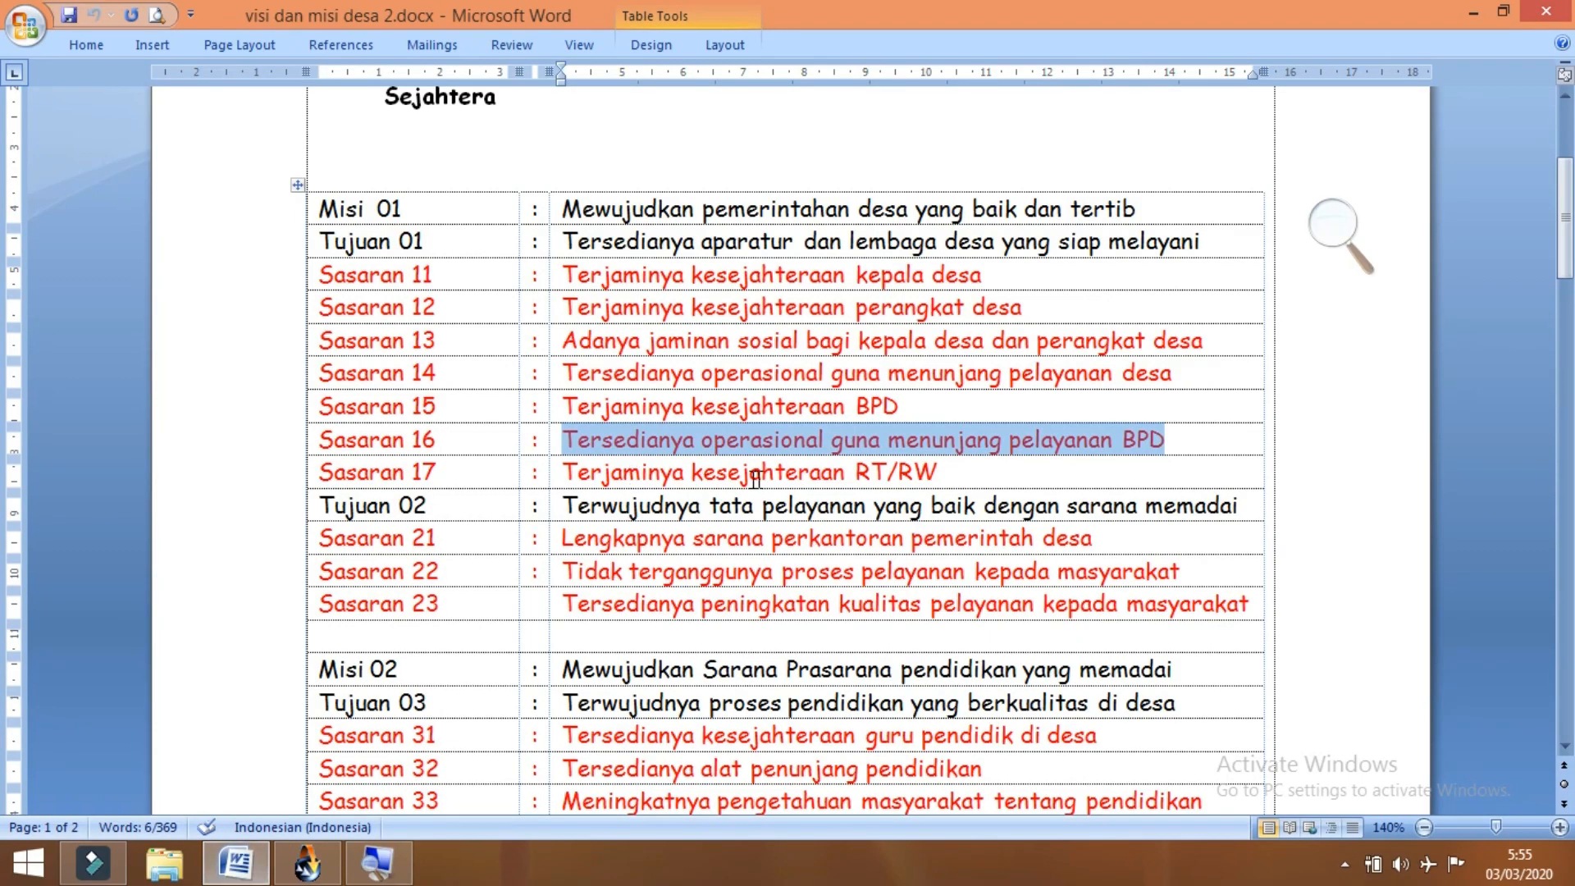
left_click(576, 471)
left_click_drag(576, 471, 937, 478)
key("ctrl+c")
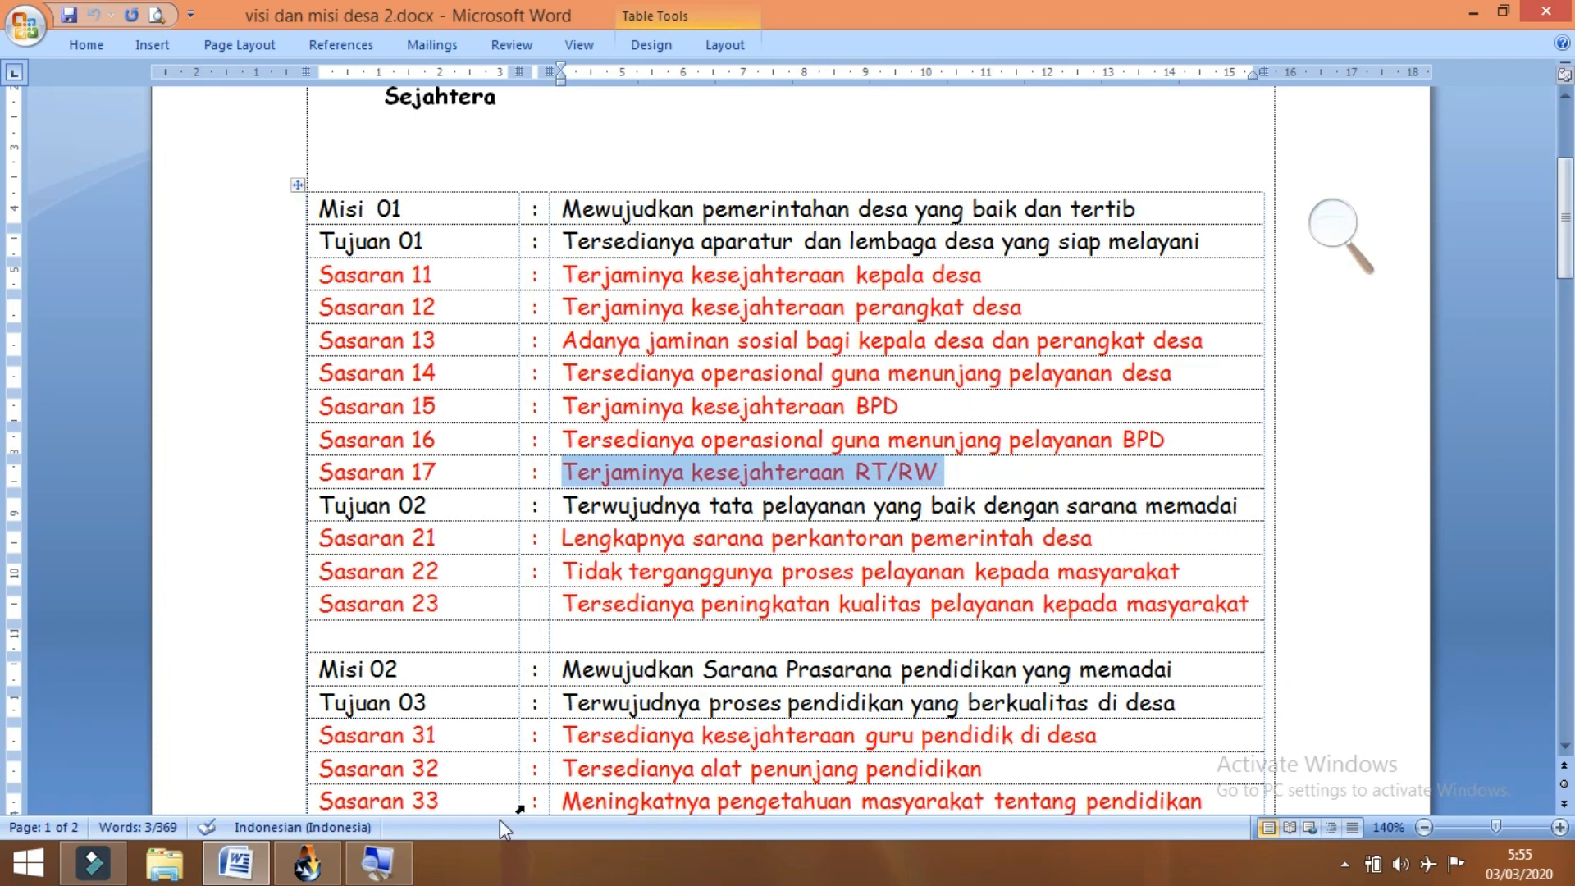
left_click(307, 861)
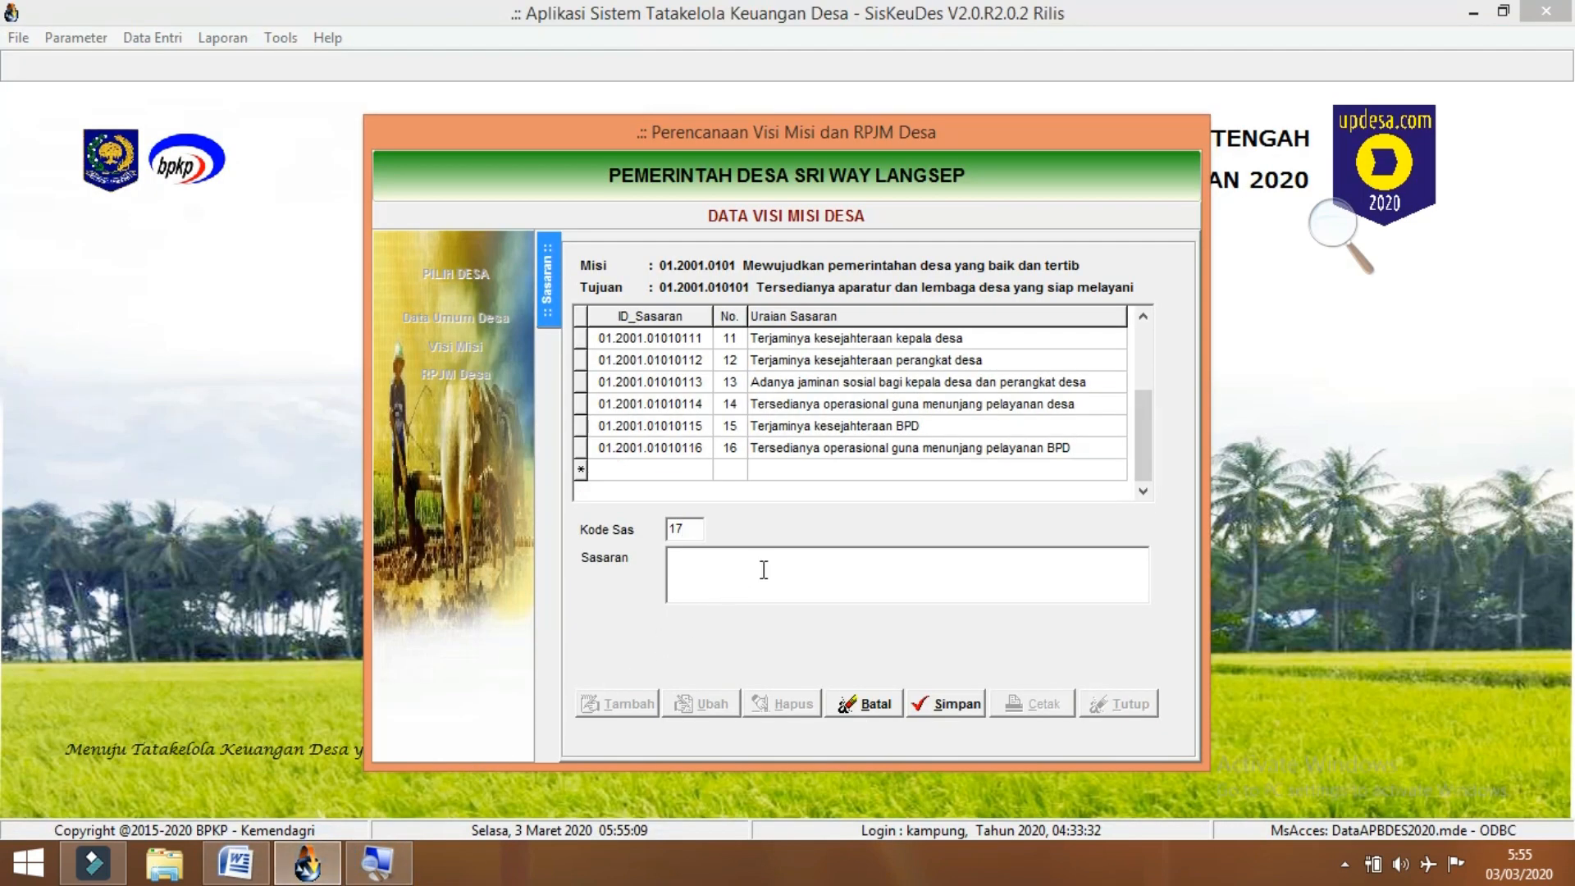
key("ctrl+v")
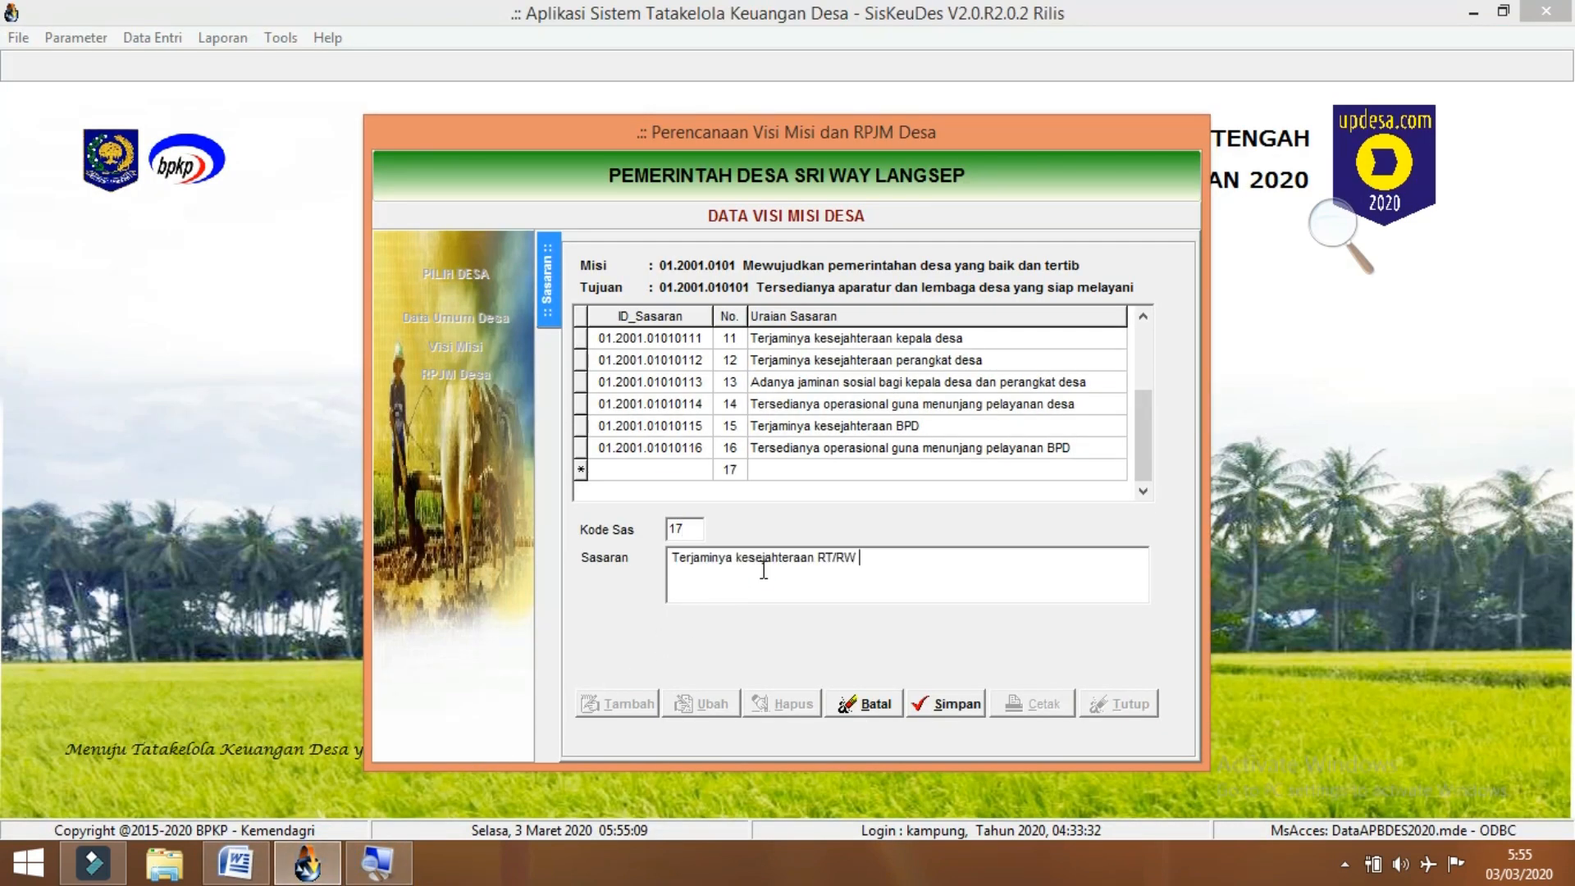
left_click(948, 705)
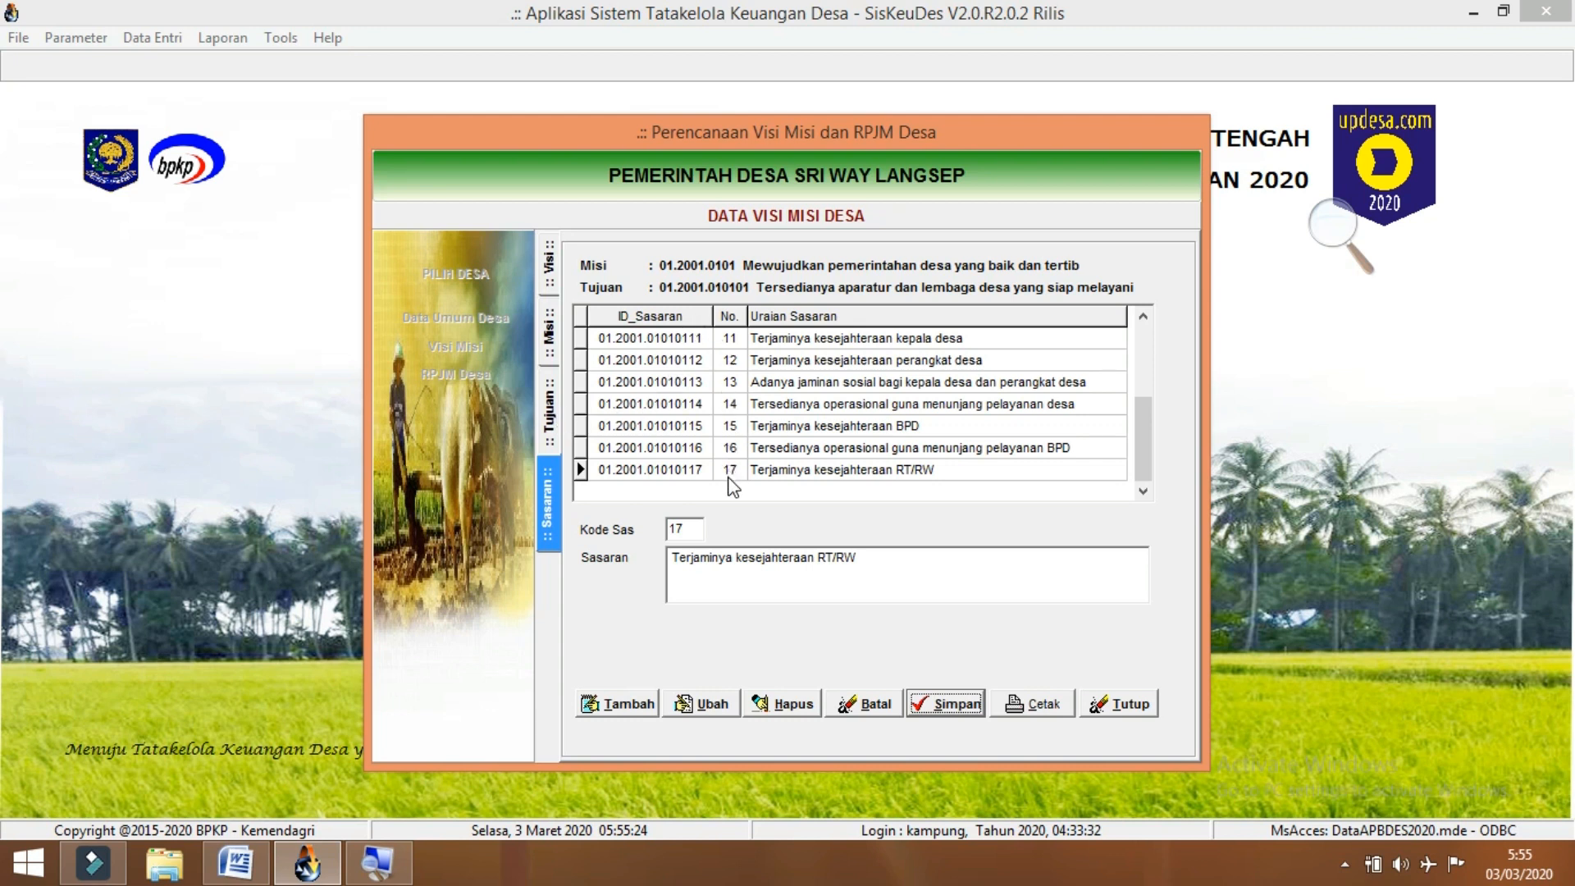
- Return to the Tujuan list and open the Sasaran data of Tujuan 02, "Terwujudnya tata pelayanan yang baik dengan sarana memadai"
left_click(554, 425)
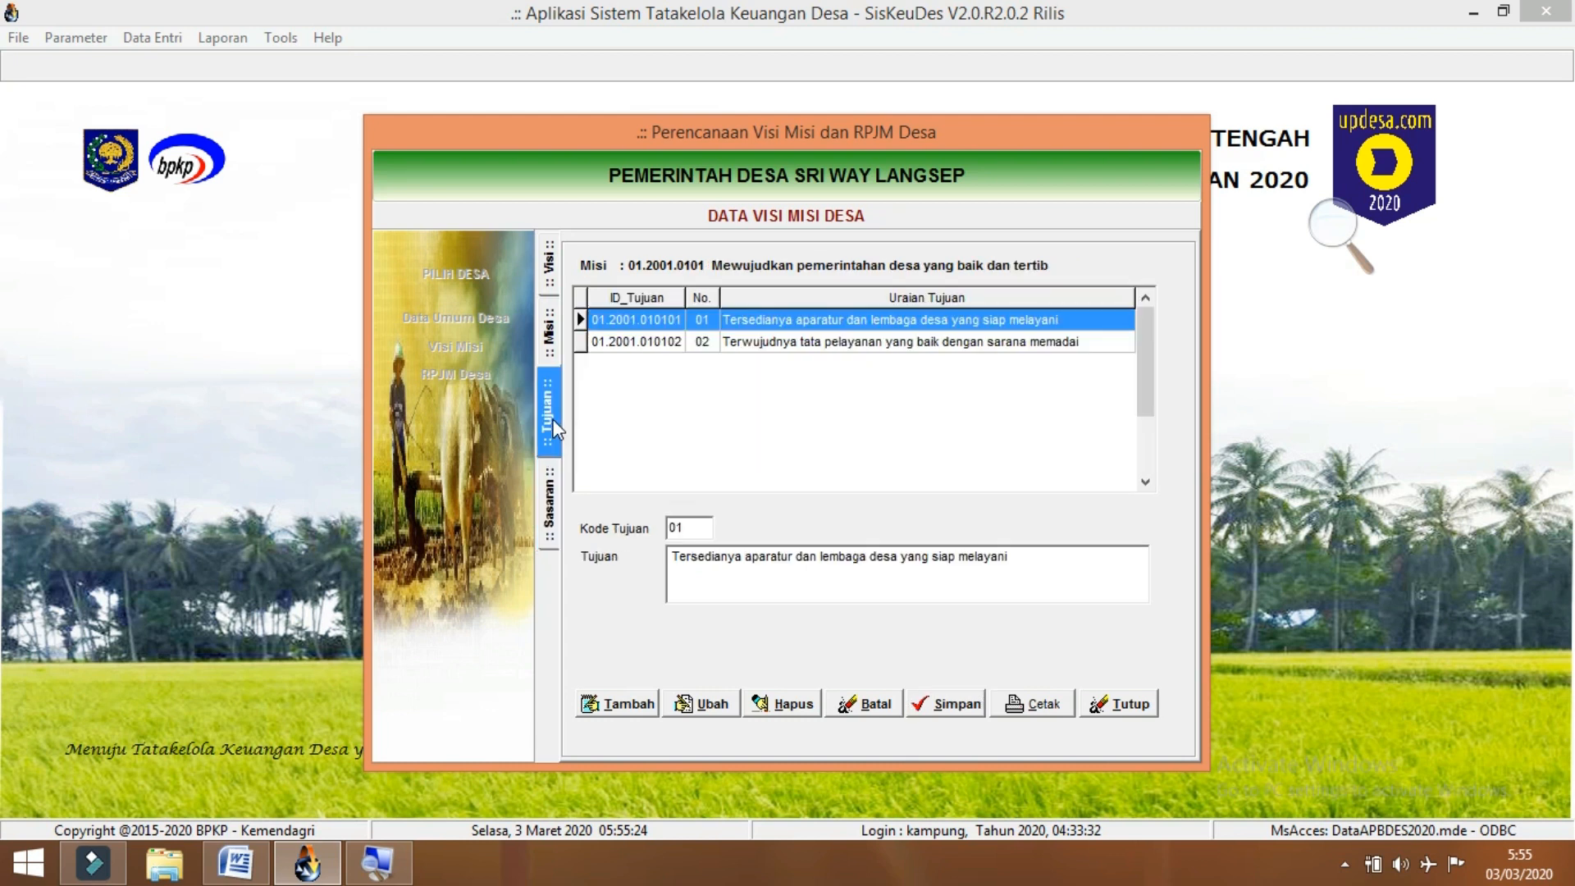
left_click(703, 342)
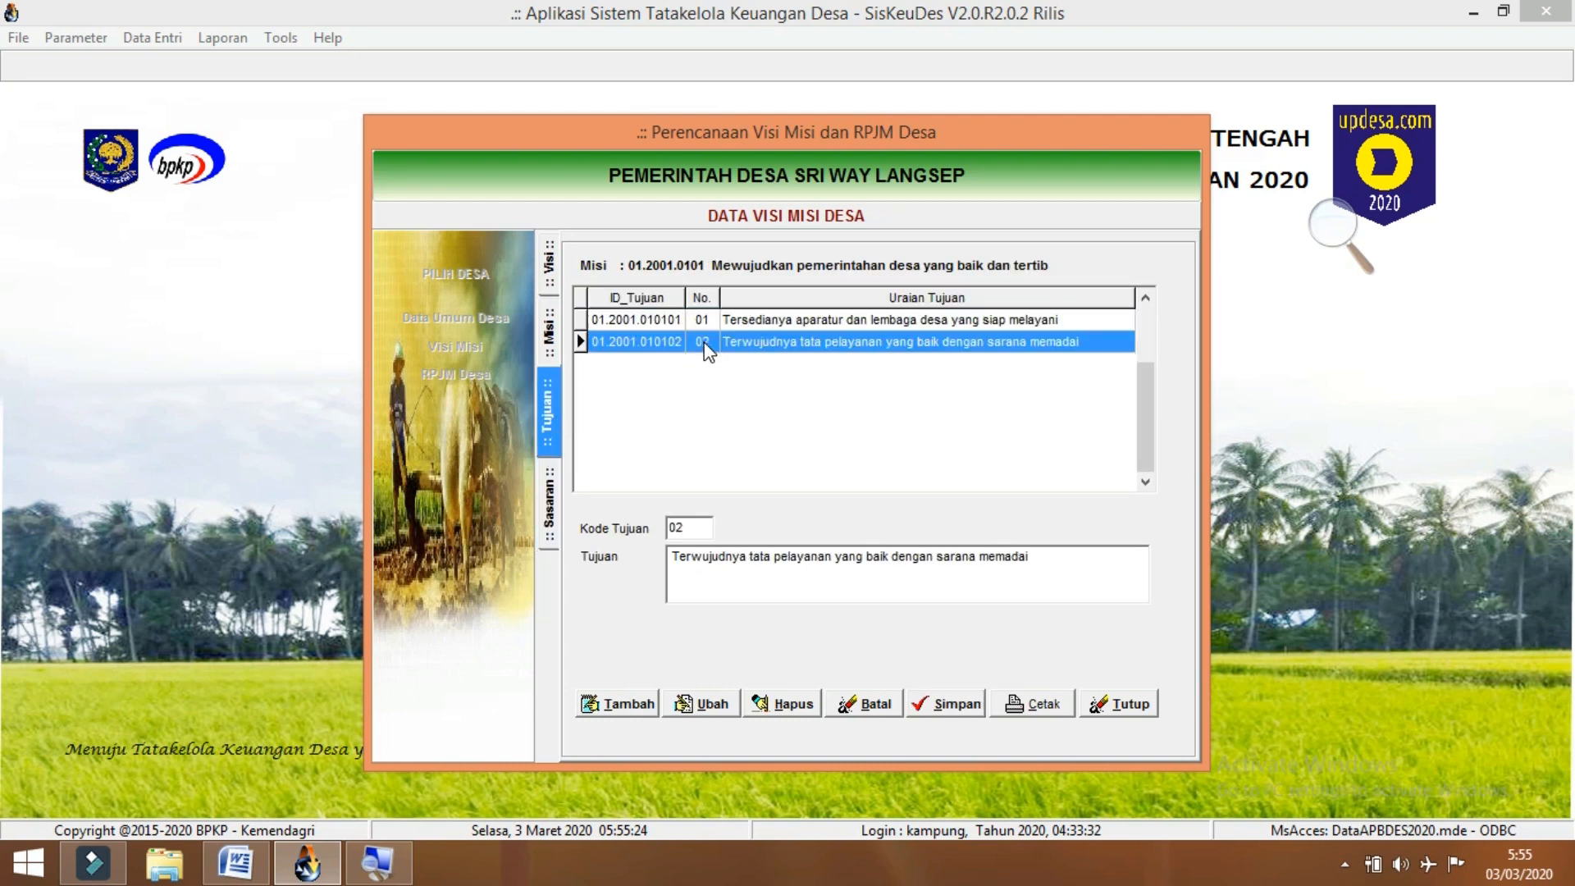
double_click(704, 342)
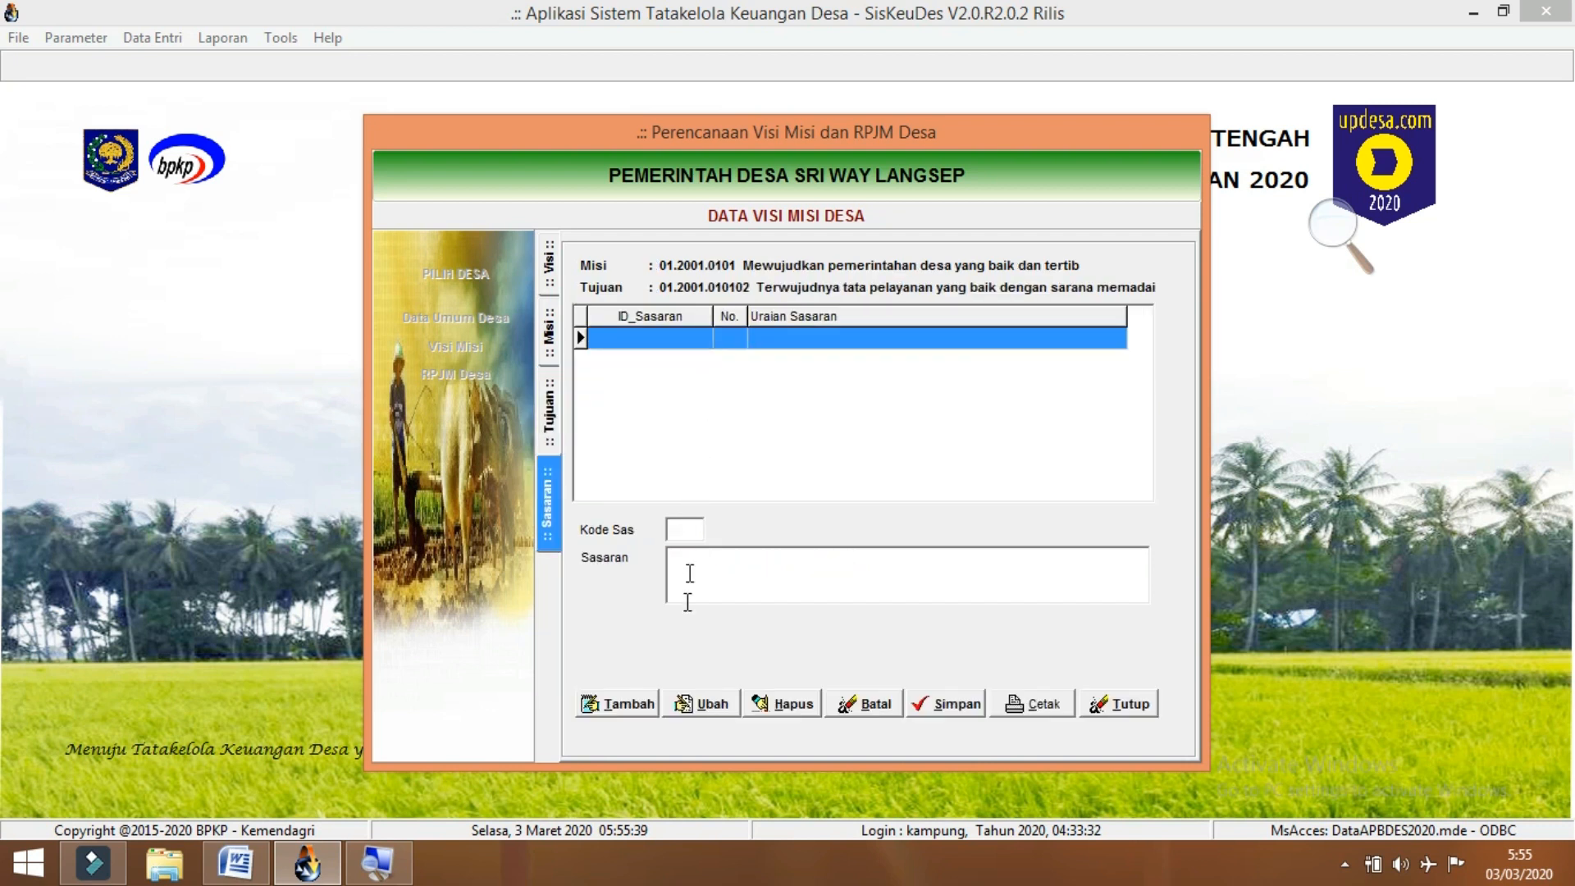
- Add Sasaran 21 under Tujuan 02 in SisKeuDes with "Lengkapnya sarana perkantoran pemerintah desa" copied from the Word document, and save it
left_click(624, 704)
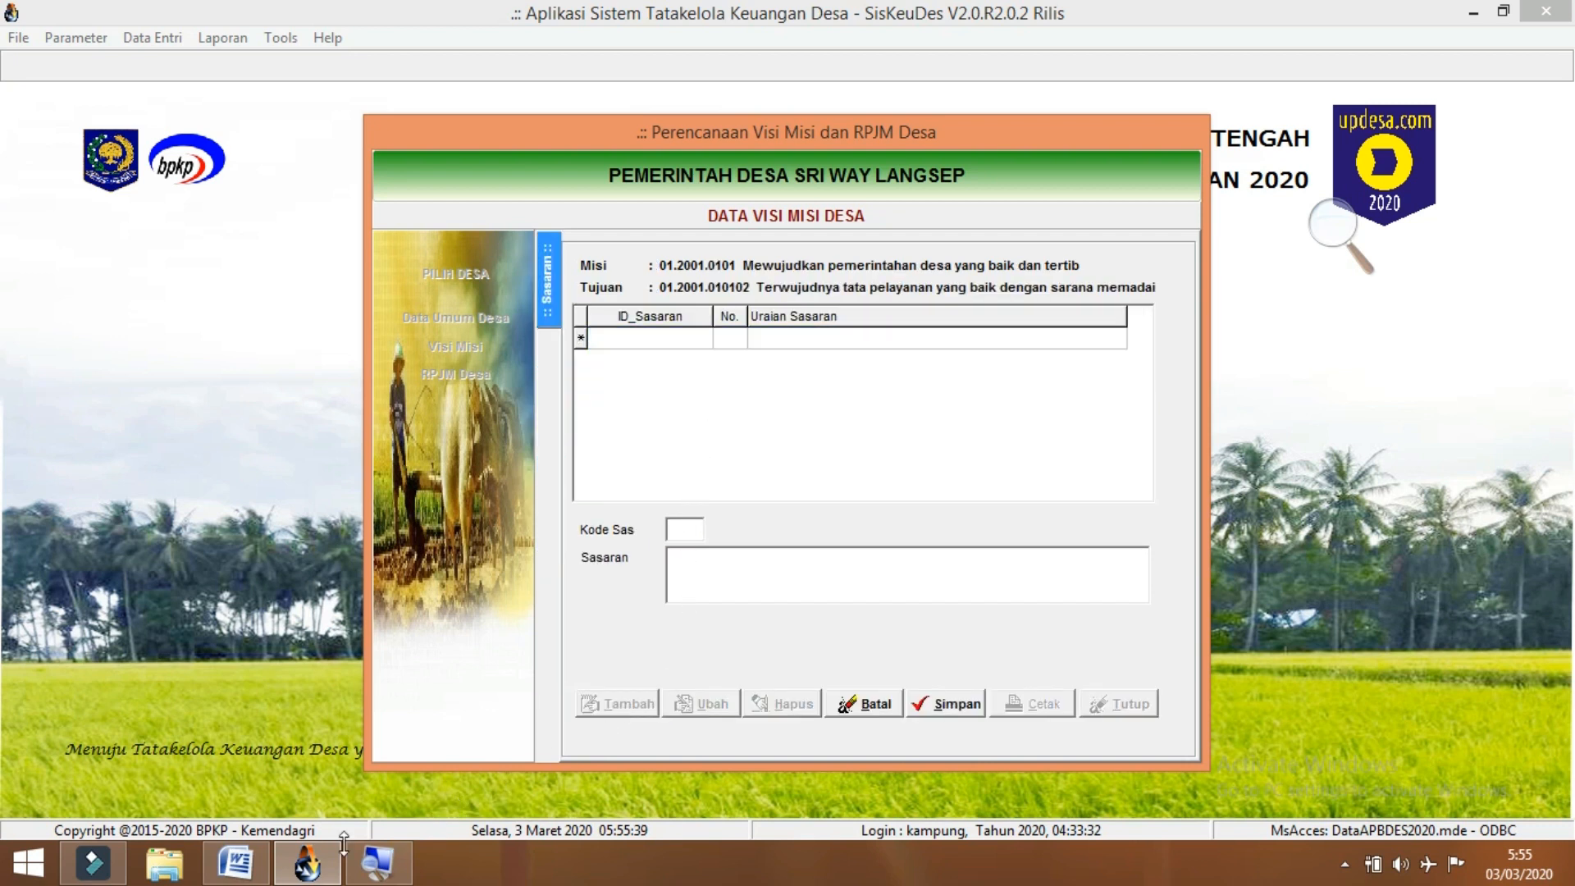
left_click(235, 861)
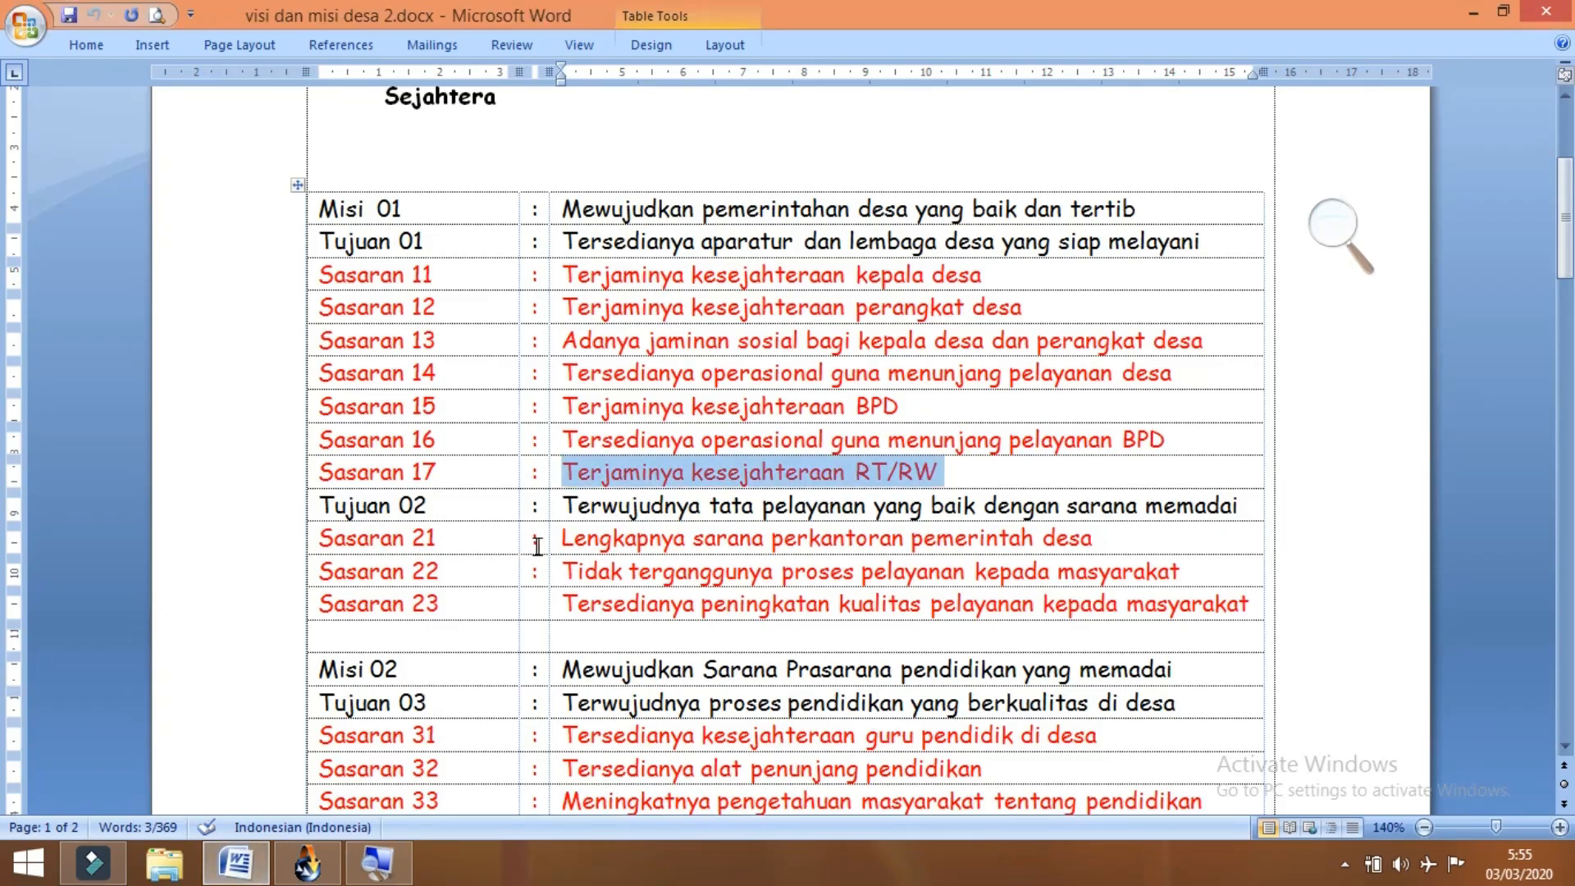
left_click_drag(567, 538, 1100, 541)
key("ctrl+c")
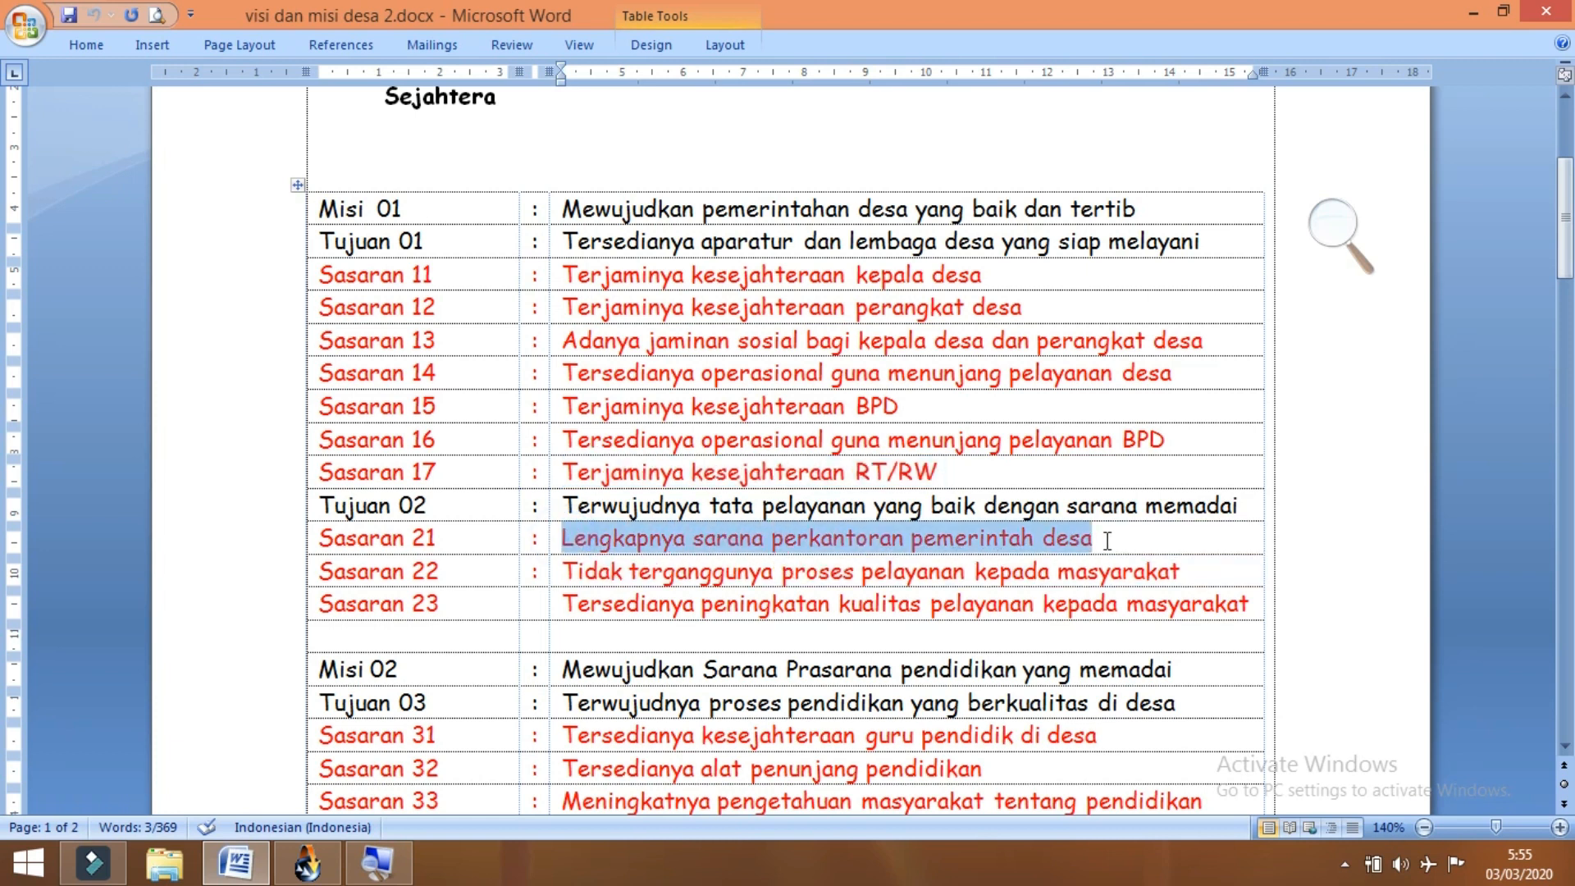
left_click(329, 866)
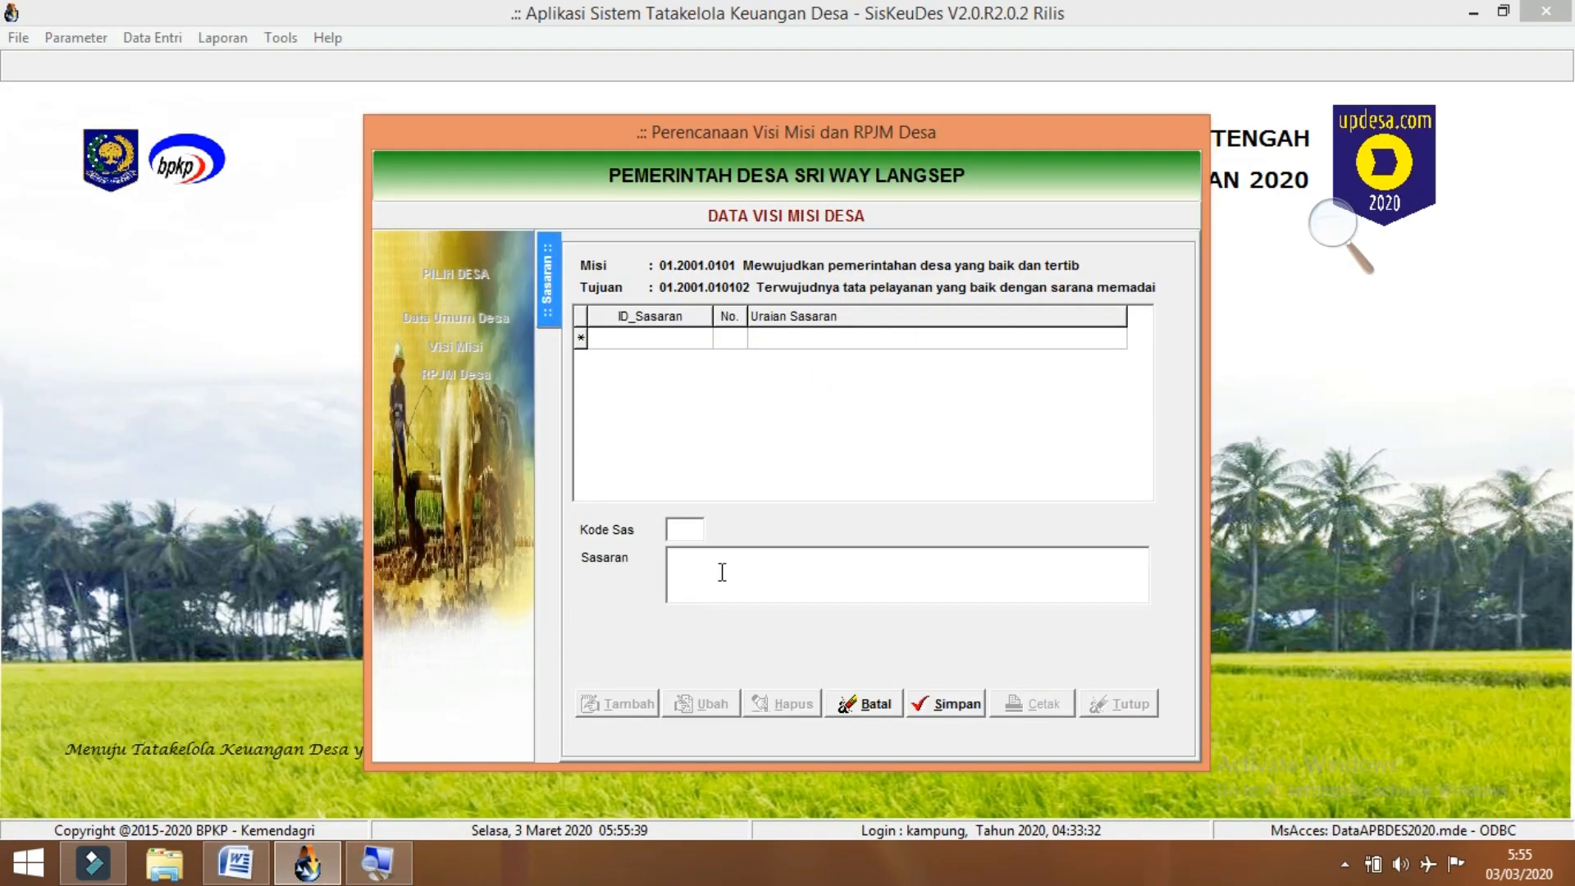
key("ctrl+v")
left_click(681, 529)
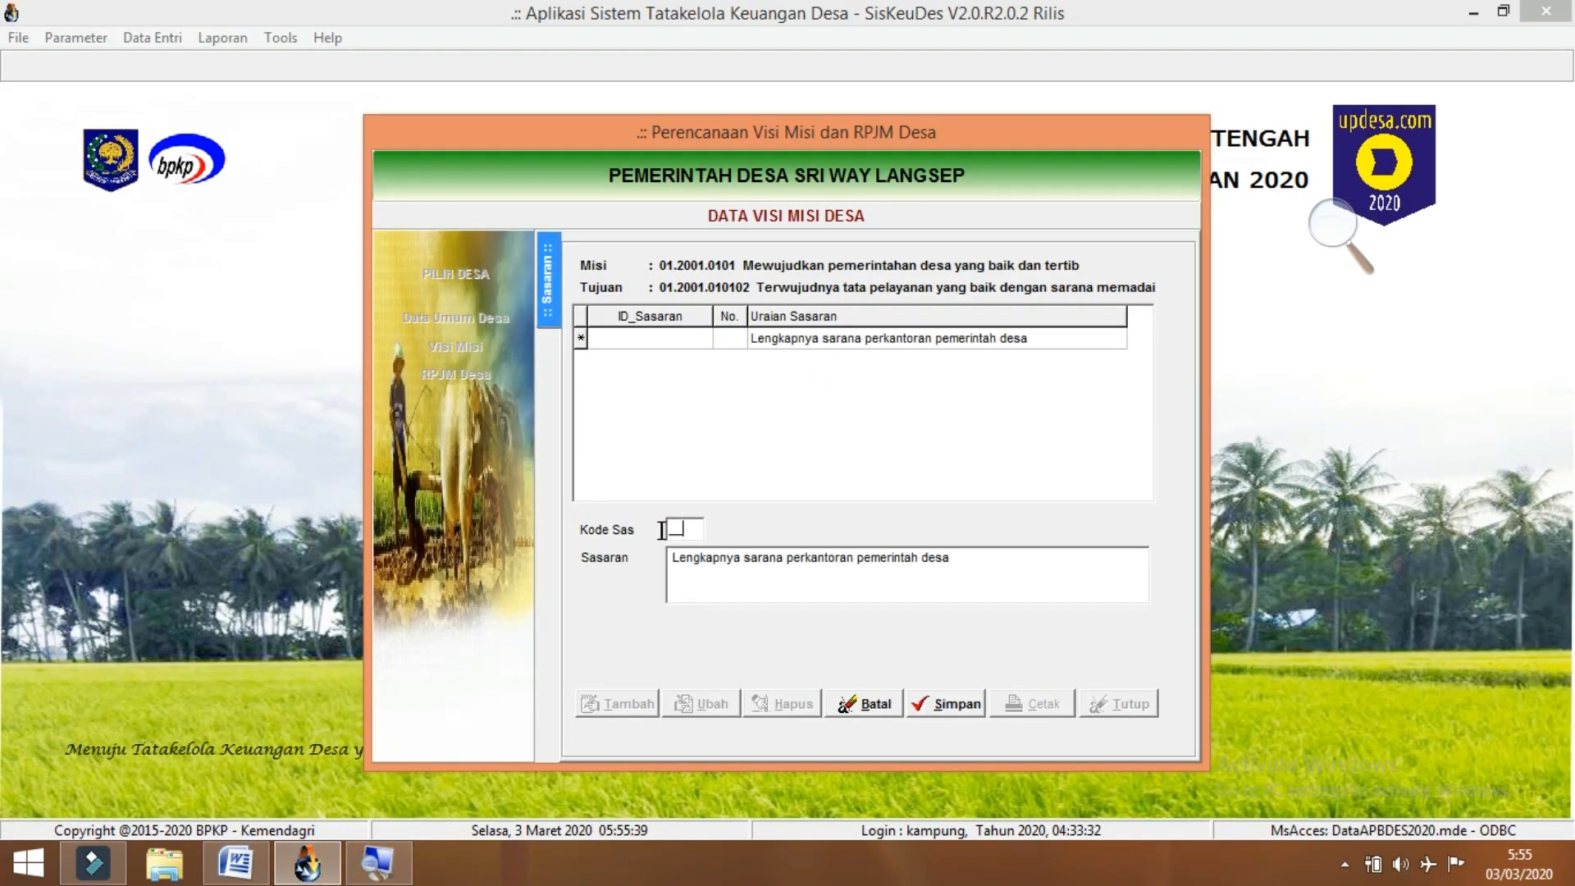
type("21")
left_click(935, 706)
- Add Sasaran 22 under Tujuan 02 in SisKeuDes with "Tidak terganggunya proses pelayanan kepada masyarakat" copied from the Word document, and save the record
left_click(626, 705)
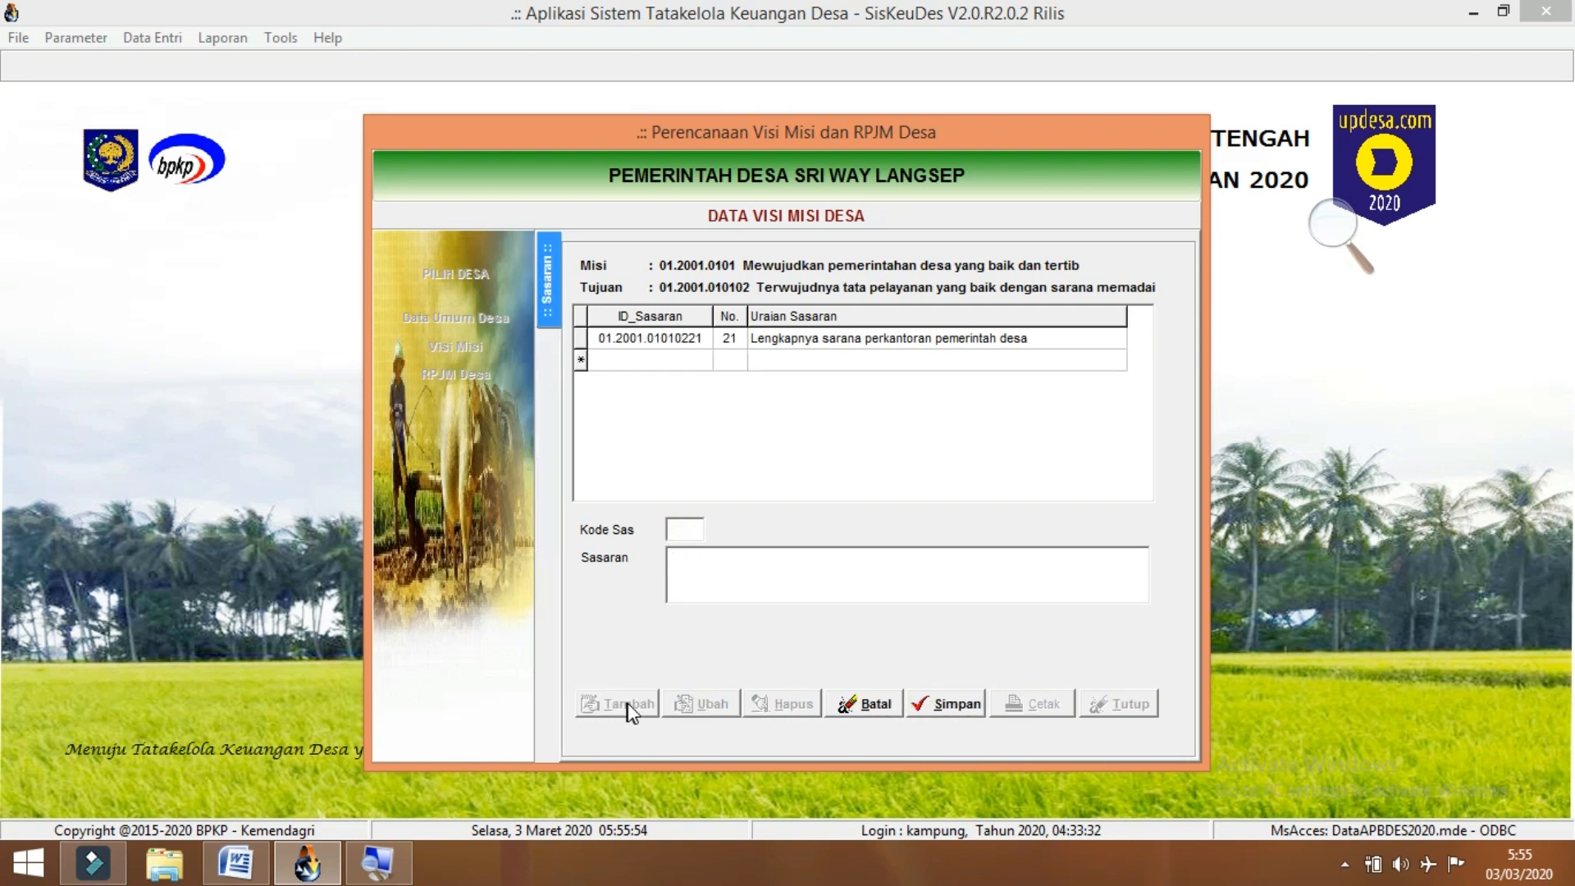
left_click(250, 875)
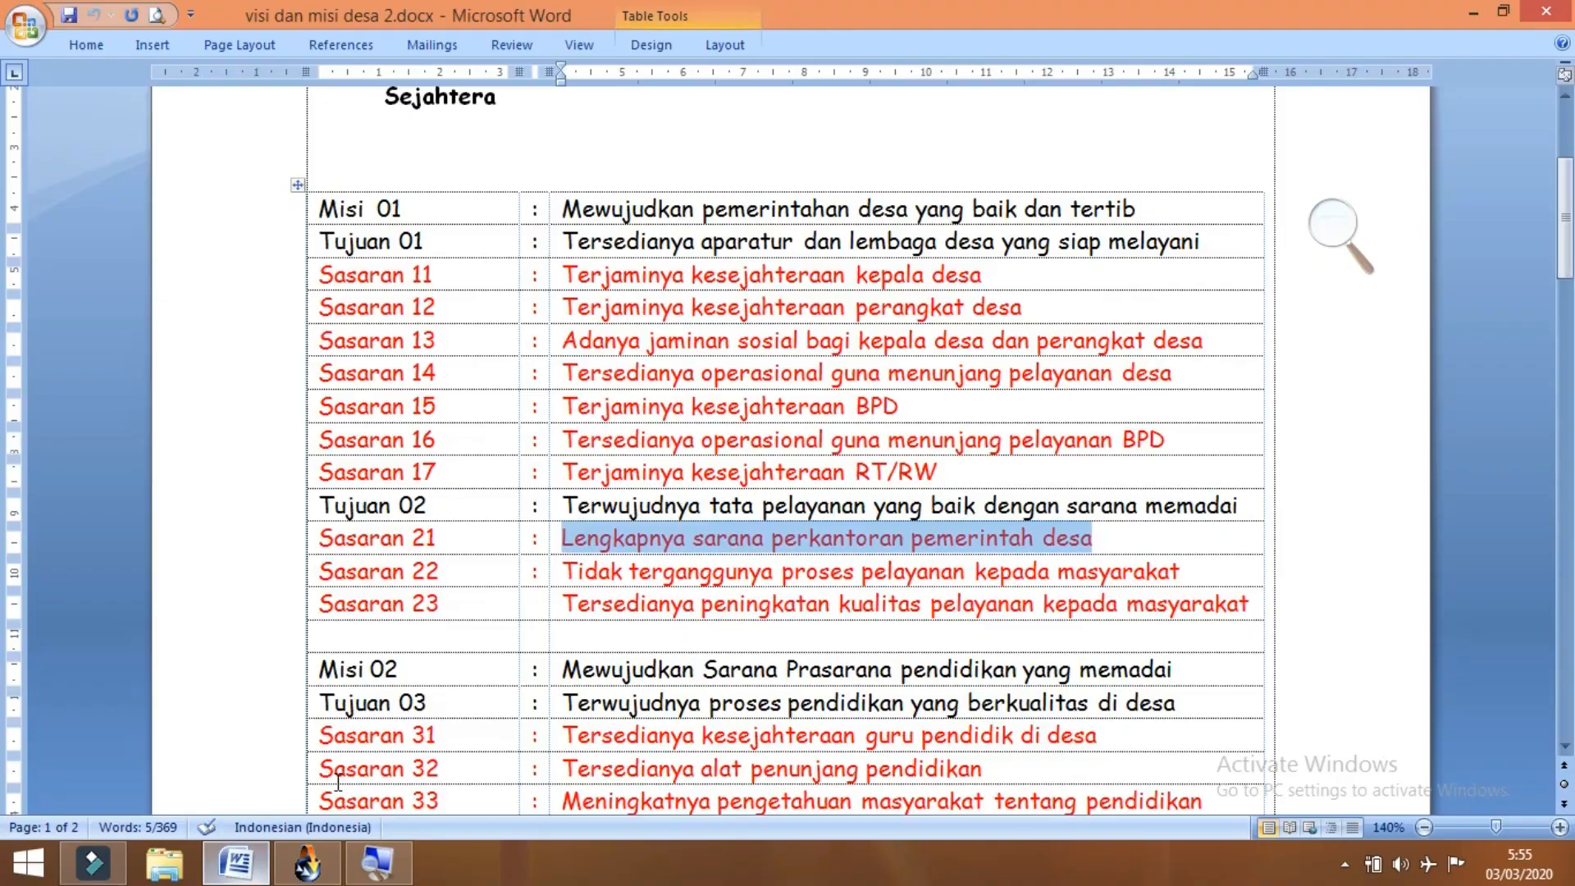
left_click_drag(568, 571, 1181, 572)
key("ctrl+c")
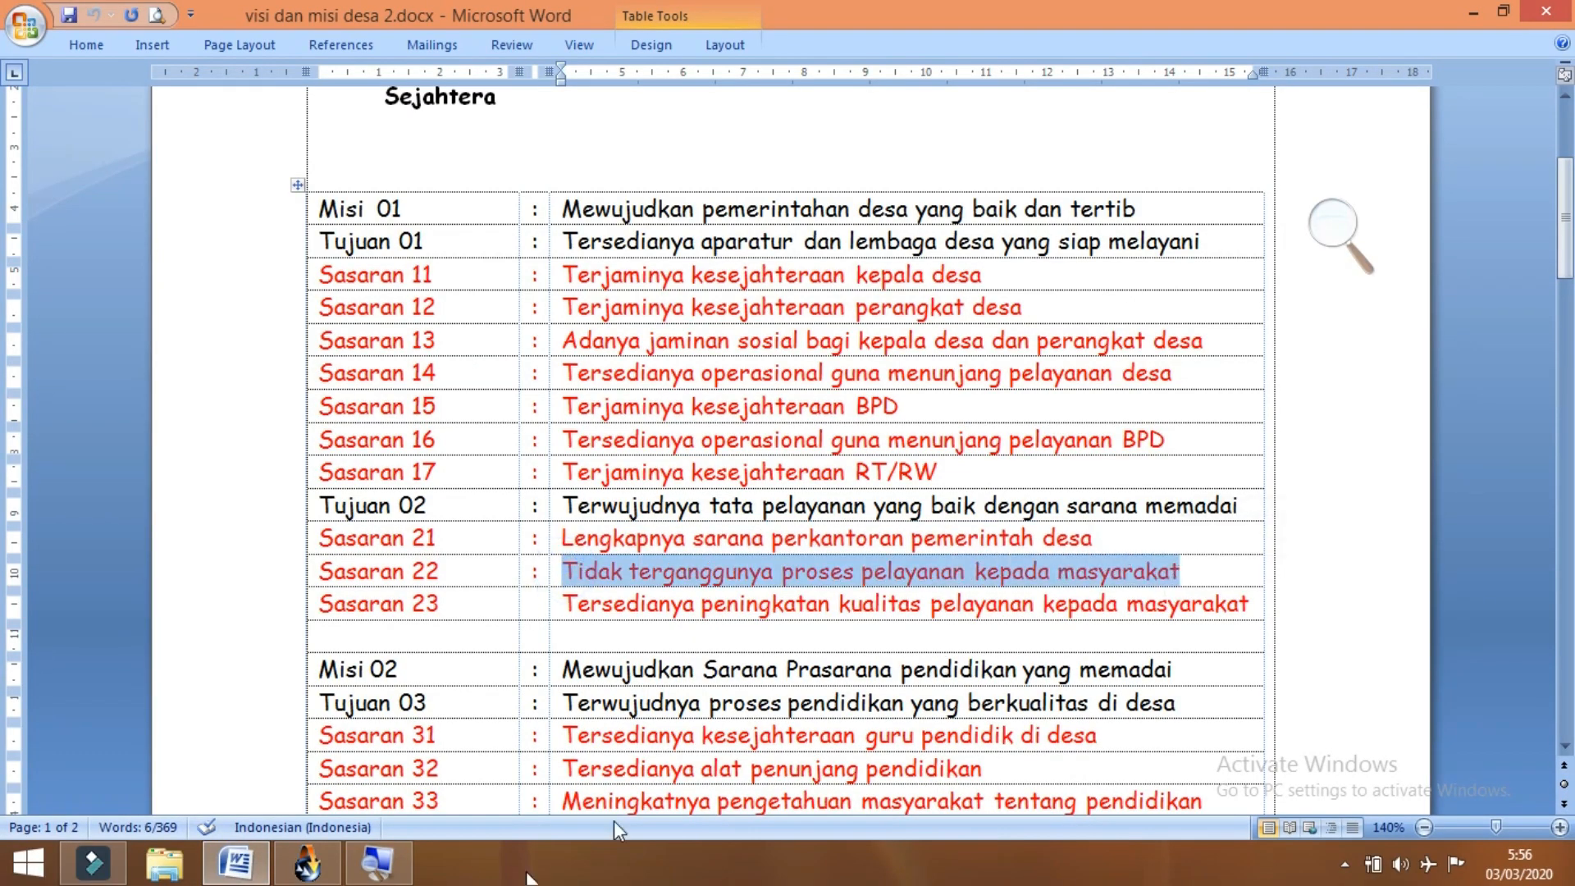
left_click(307, 863)
left_click(720, 578)
key("ctrl+v")
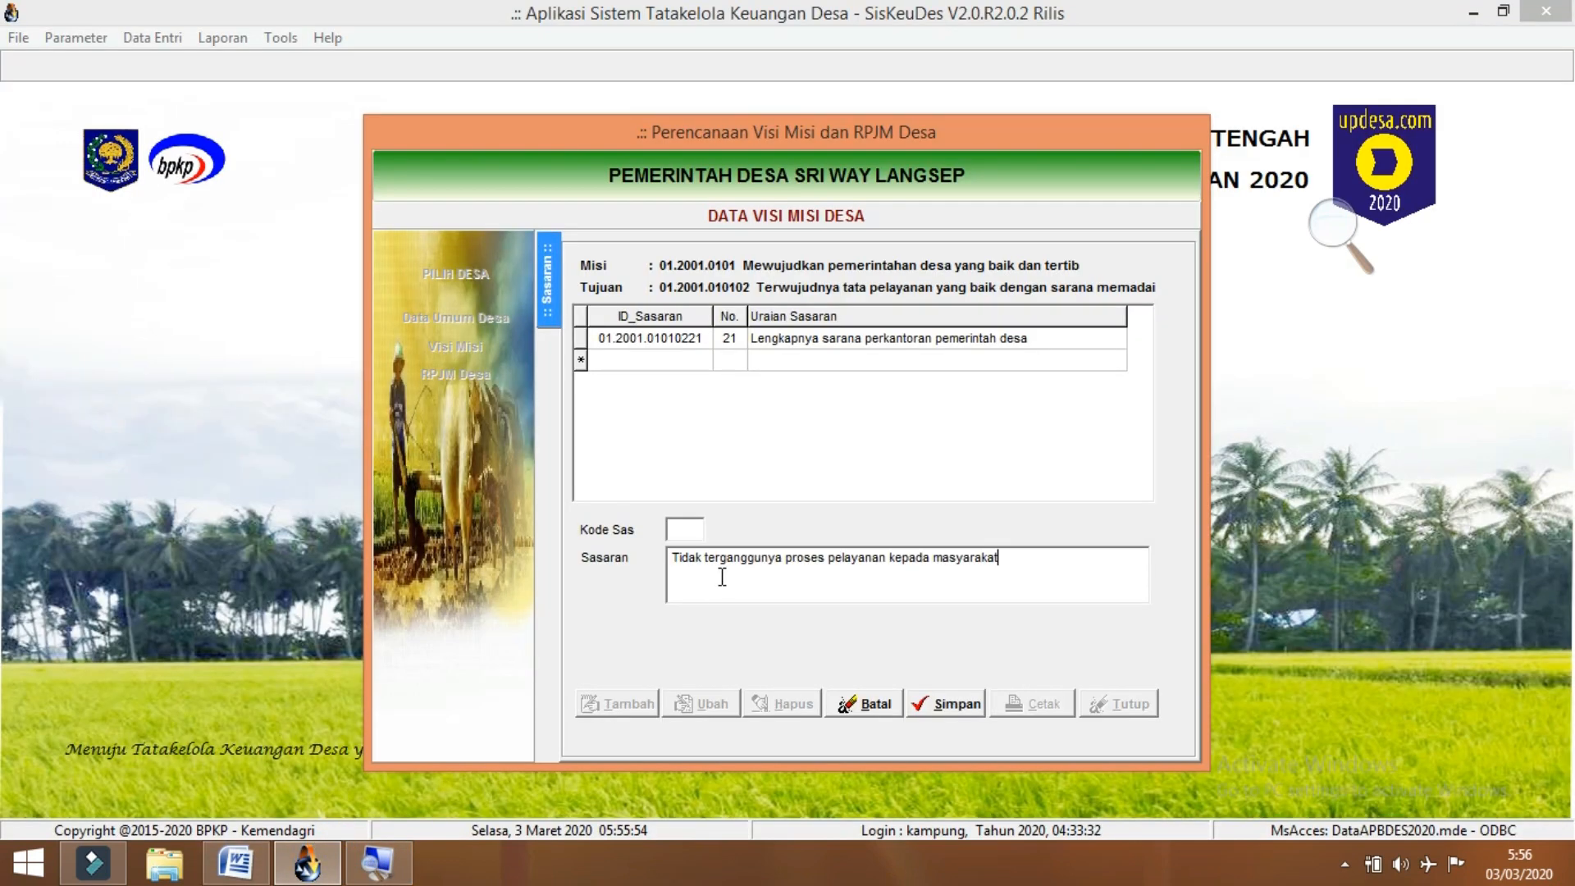
left_click(694, 530)
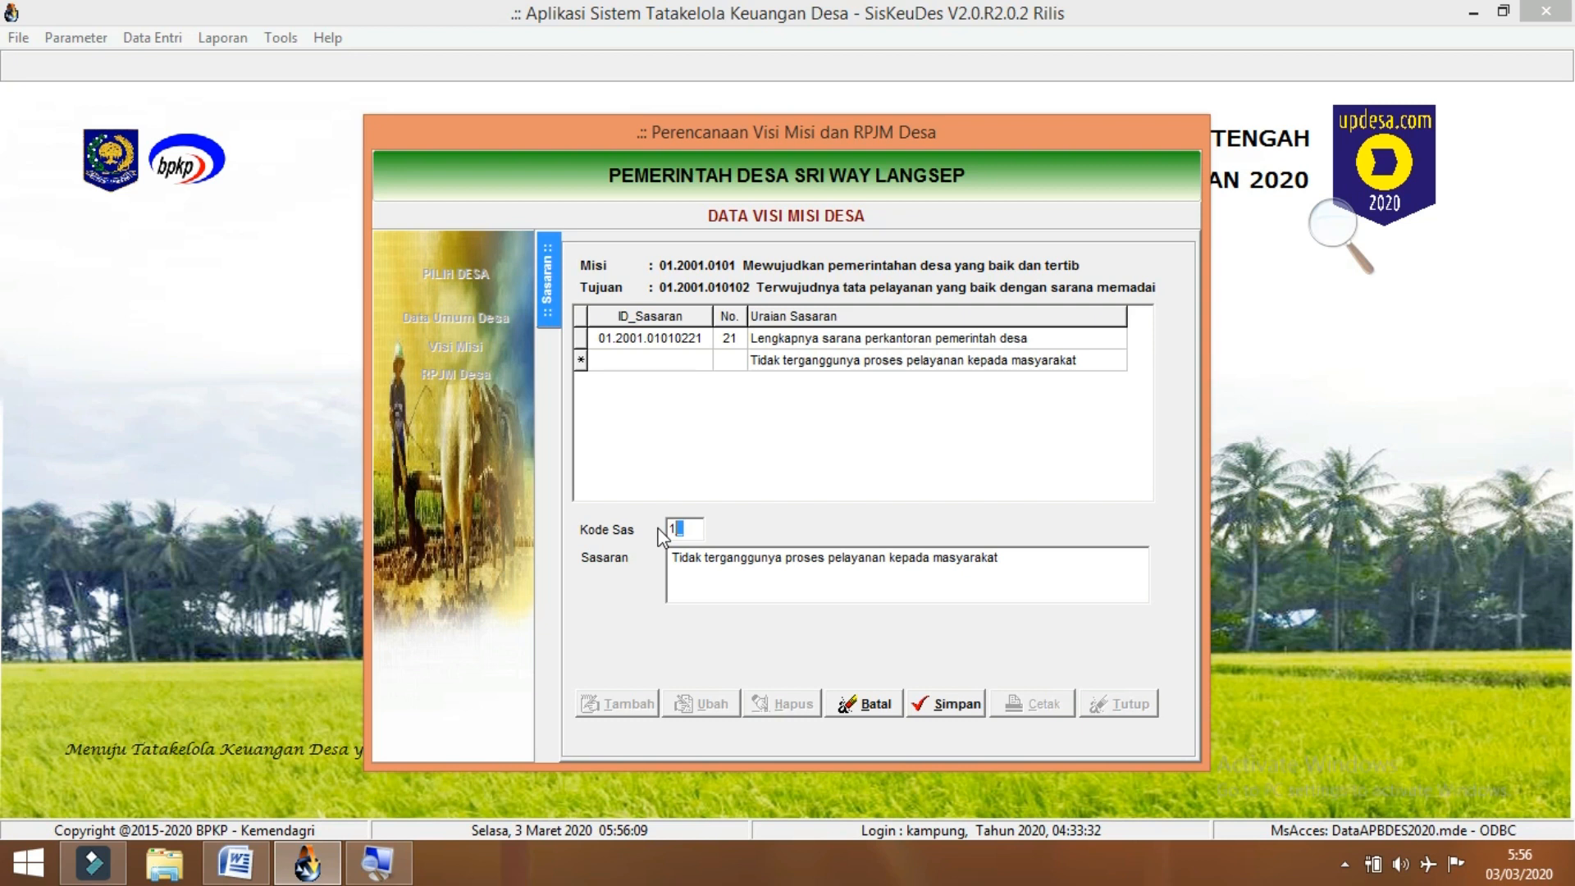
type("1")
key("BackSpace")
type("22")
left_click(935, 710)
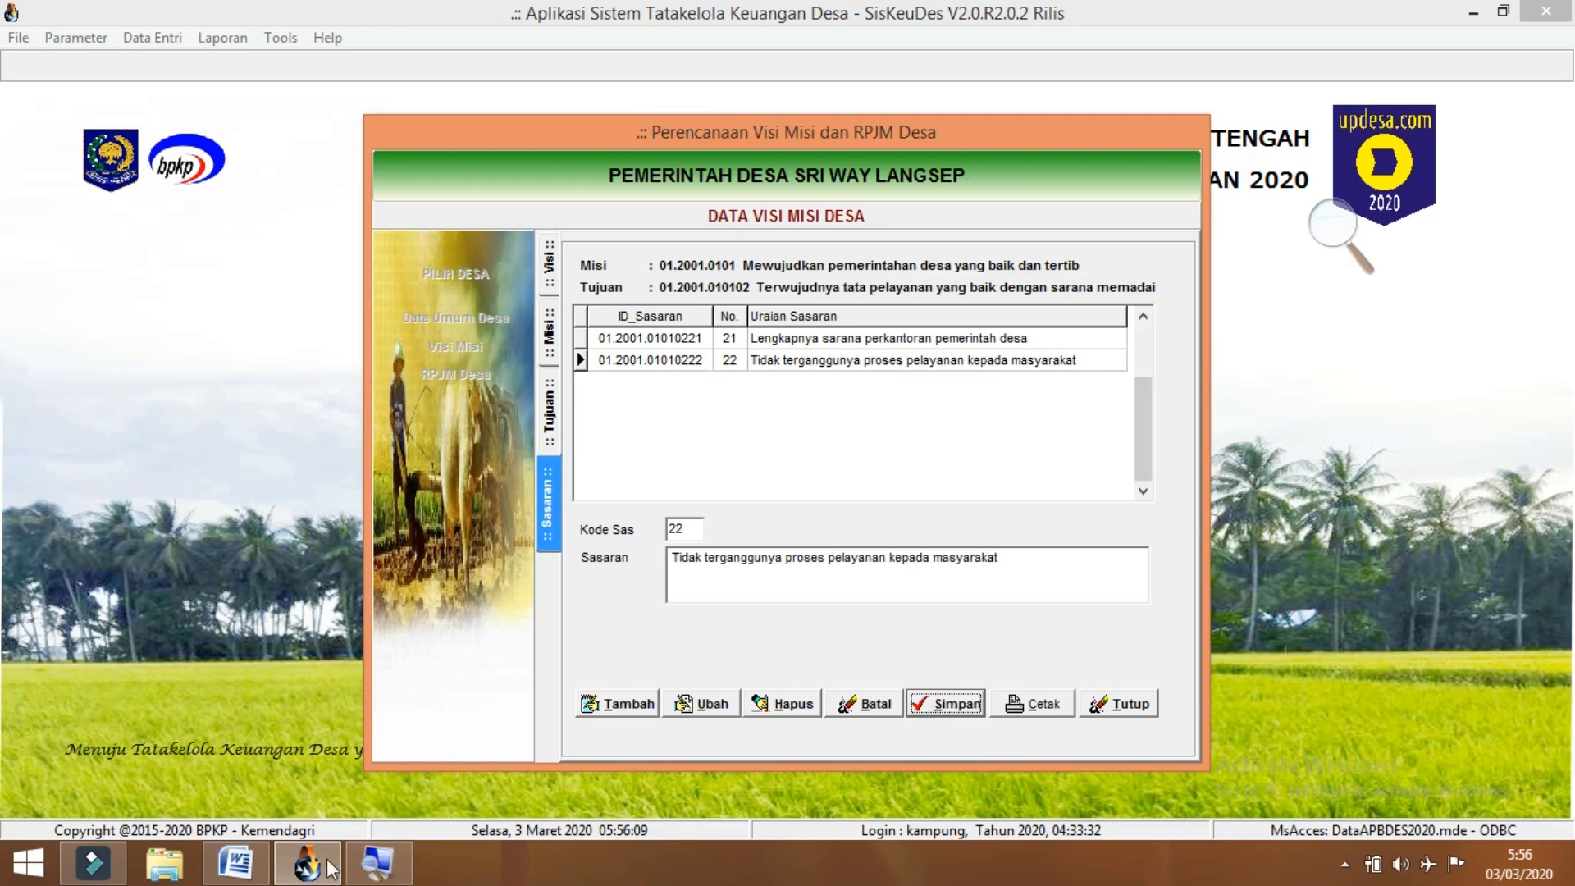
- Add Sasaran 23 under Tujuan 02 in SisKeuDes with "Tersedianya peningkatan kualitas pelayanan kepada masyarakat" copied from the Word document, and save the record
left_click(236, 862)
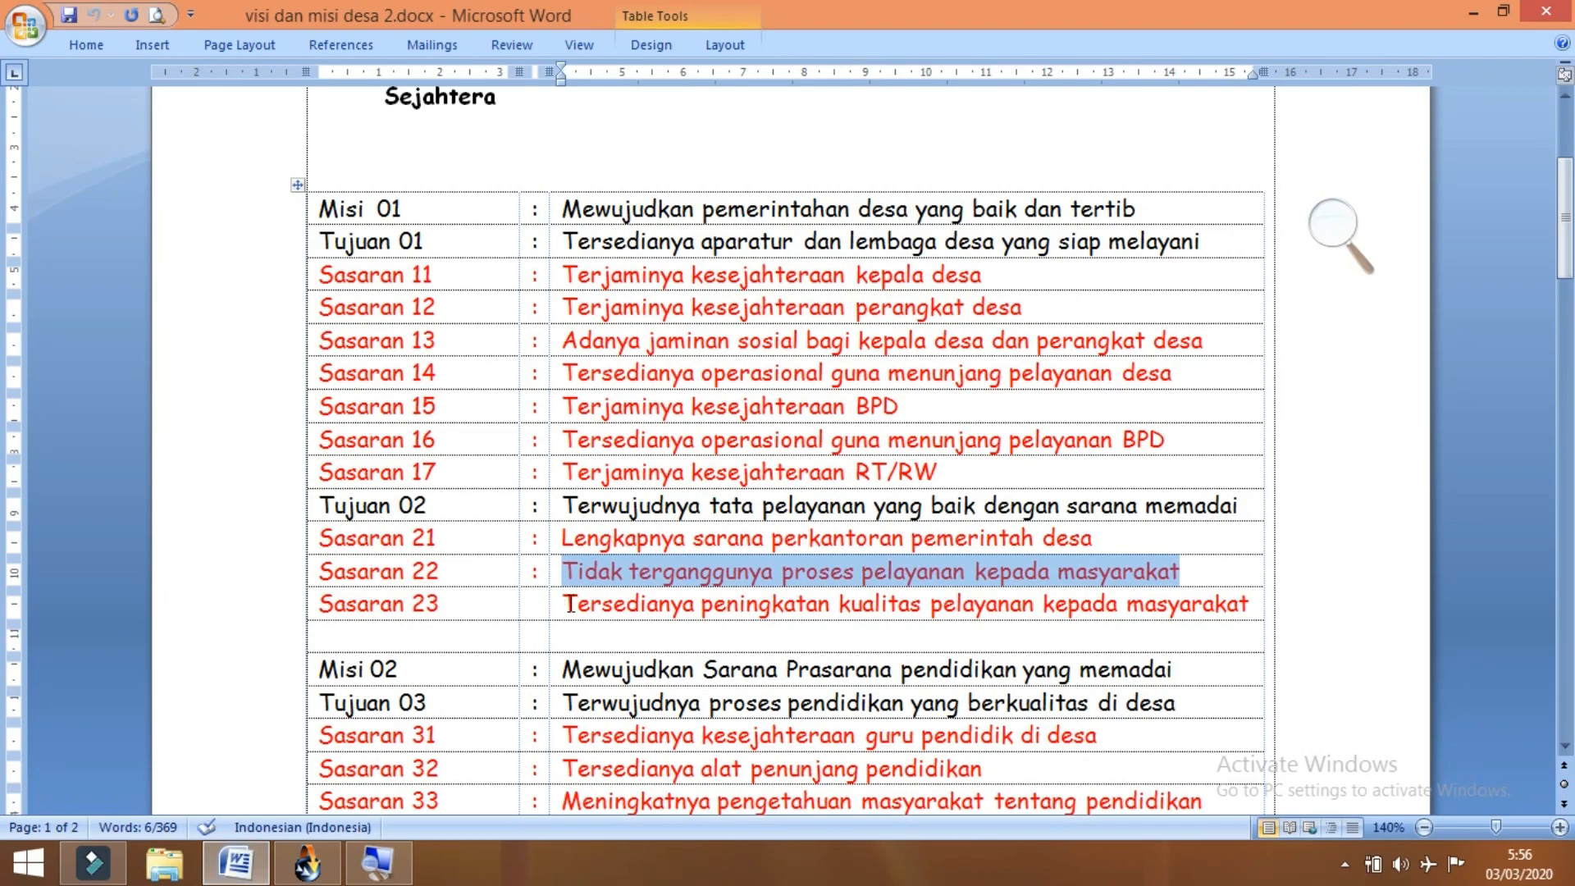
left_click_drag(566, 605, 1234, 614)
key("ctrl+c")
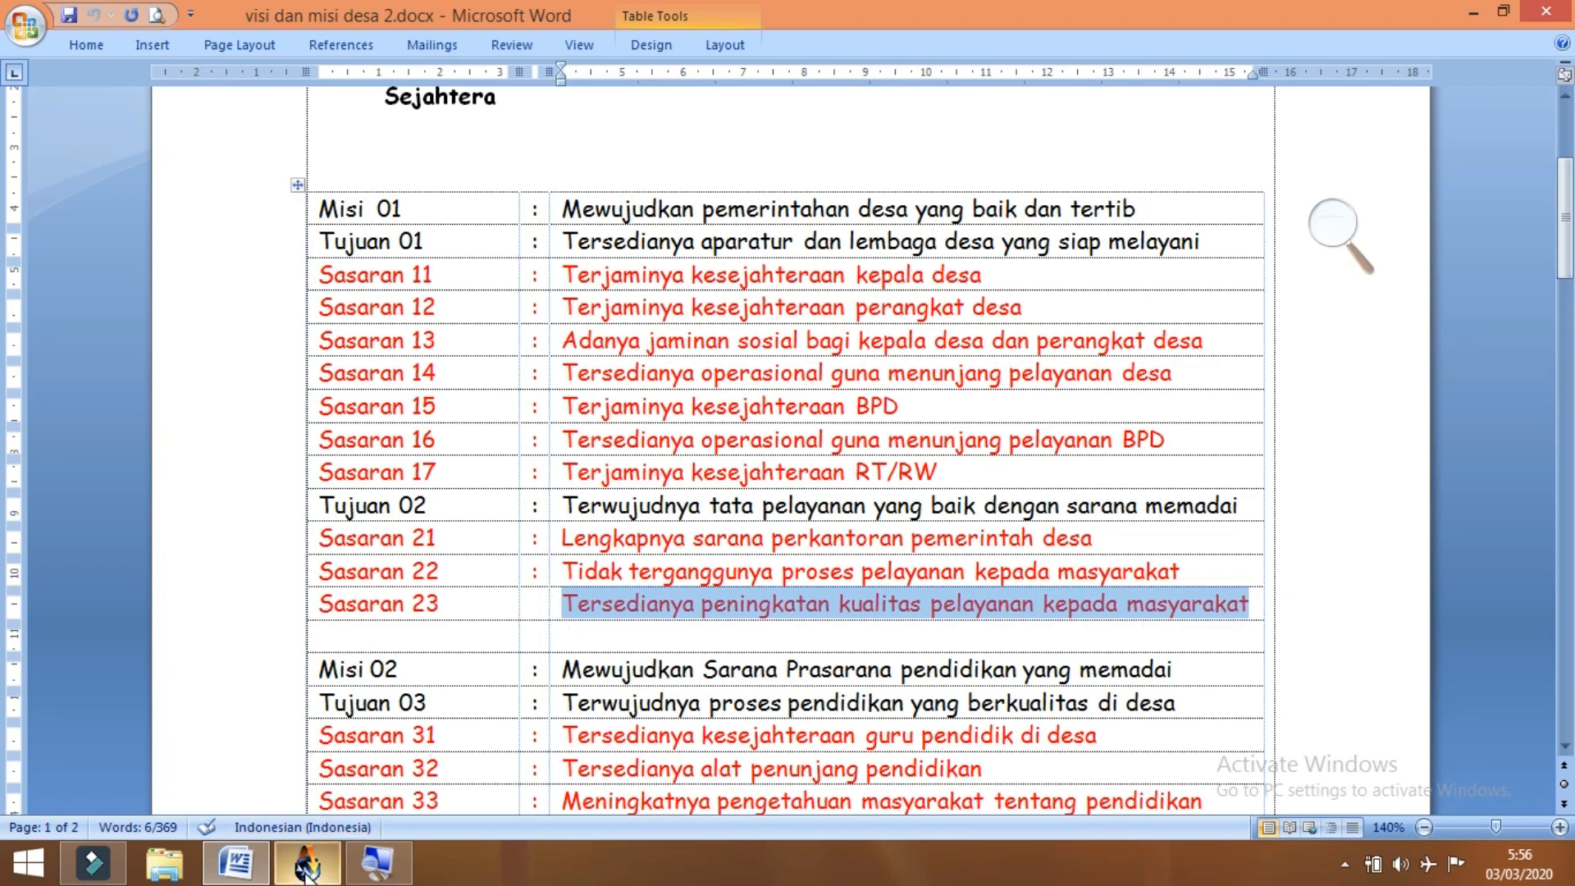
key("alt+Tab")
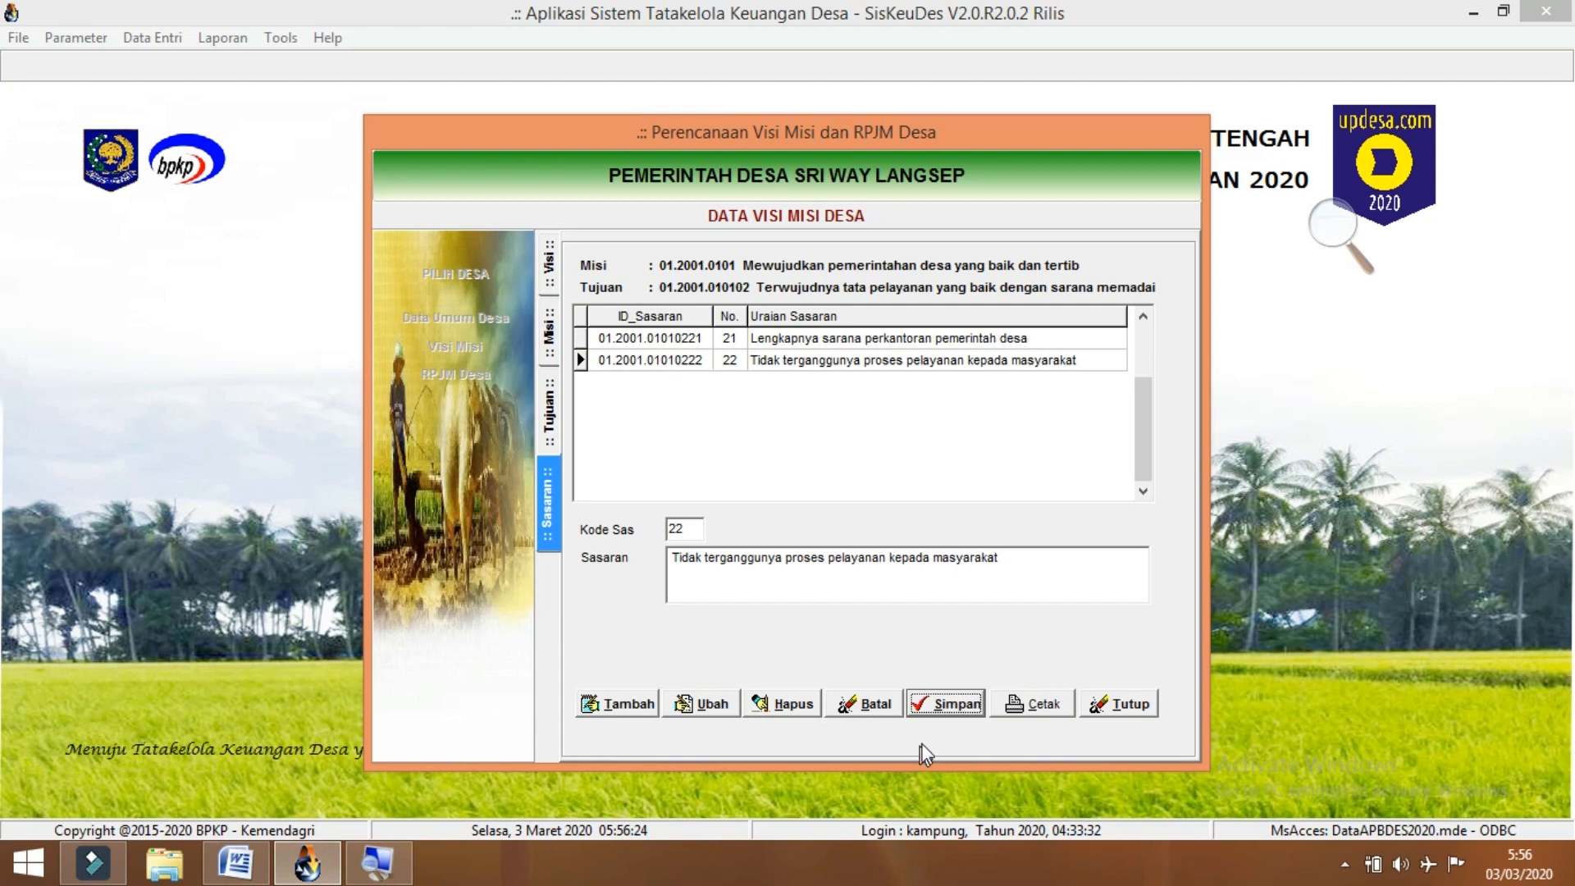
left_click(630, 711)
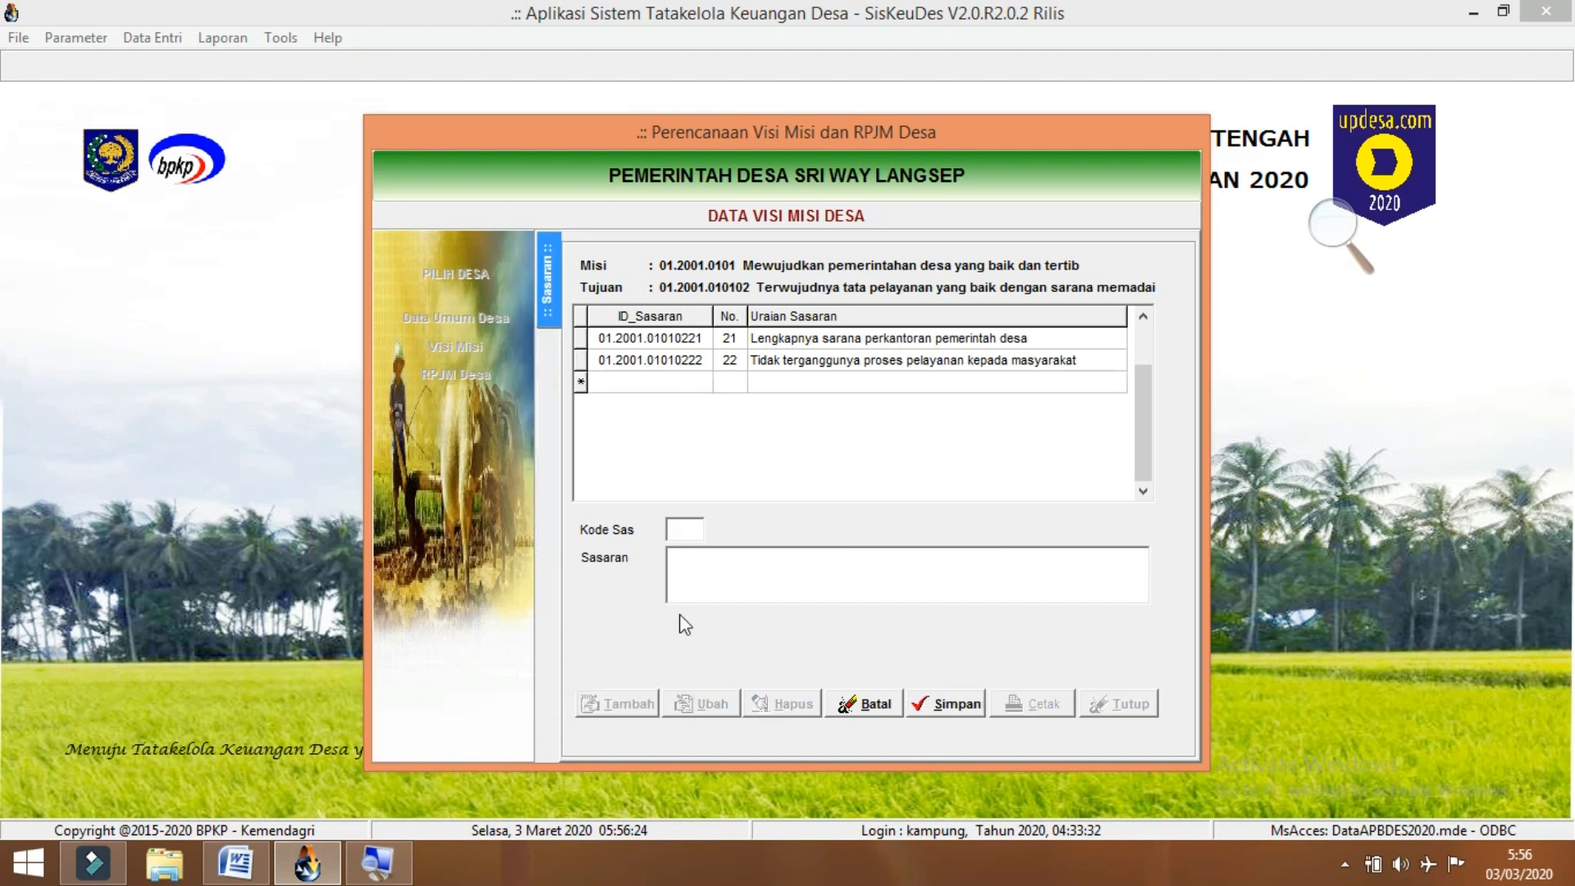
left_click(706, 575)
key("ctrl+v")
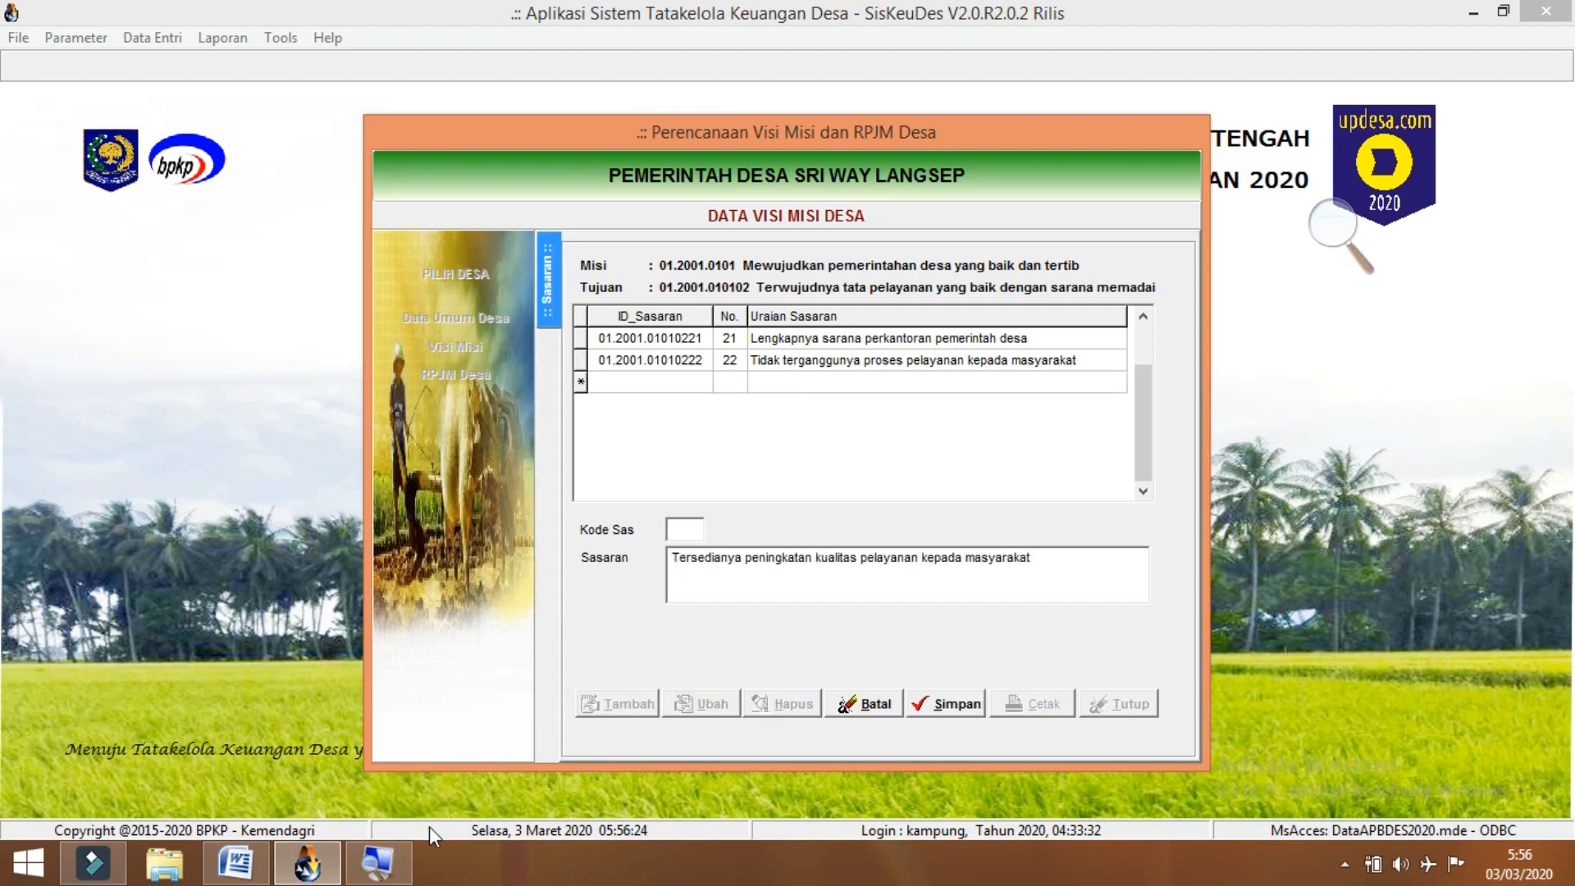
left_click(262, 865)
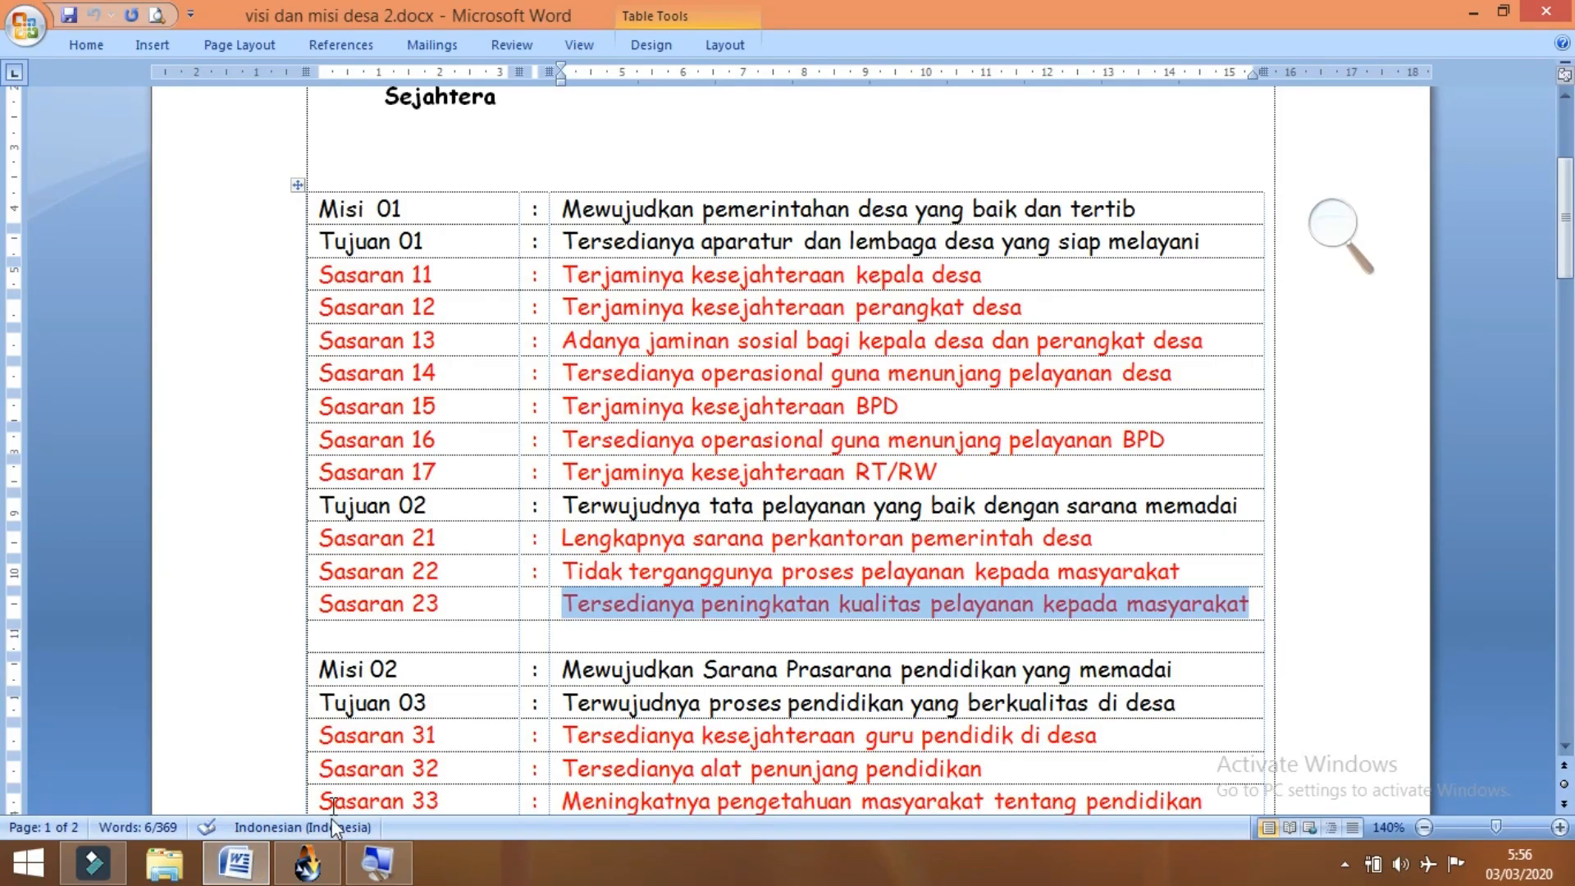
left_click(306, 865)
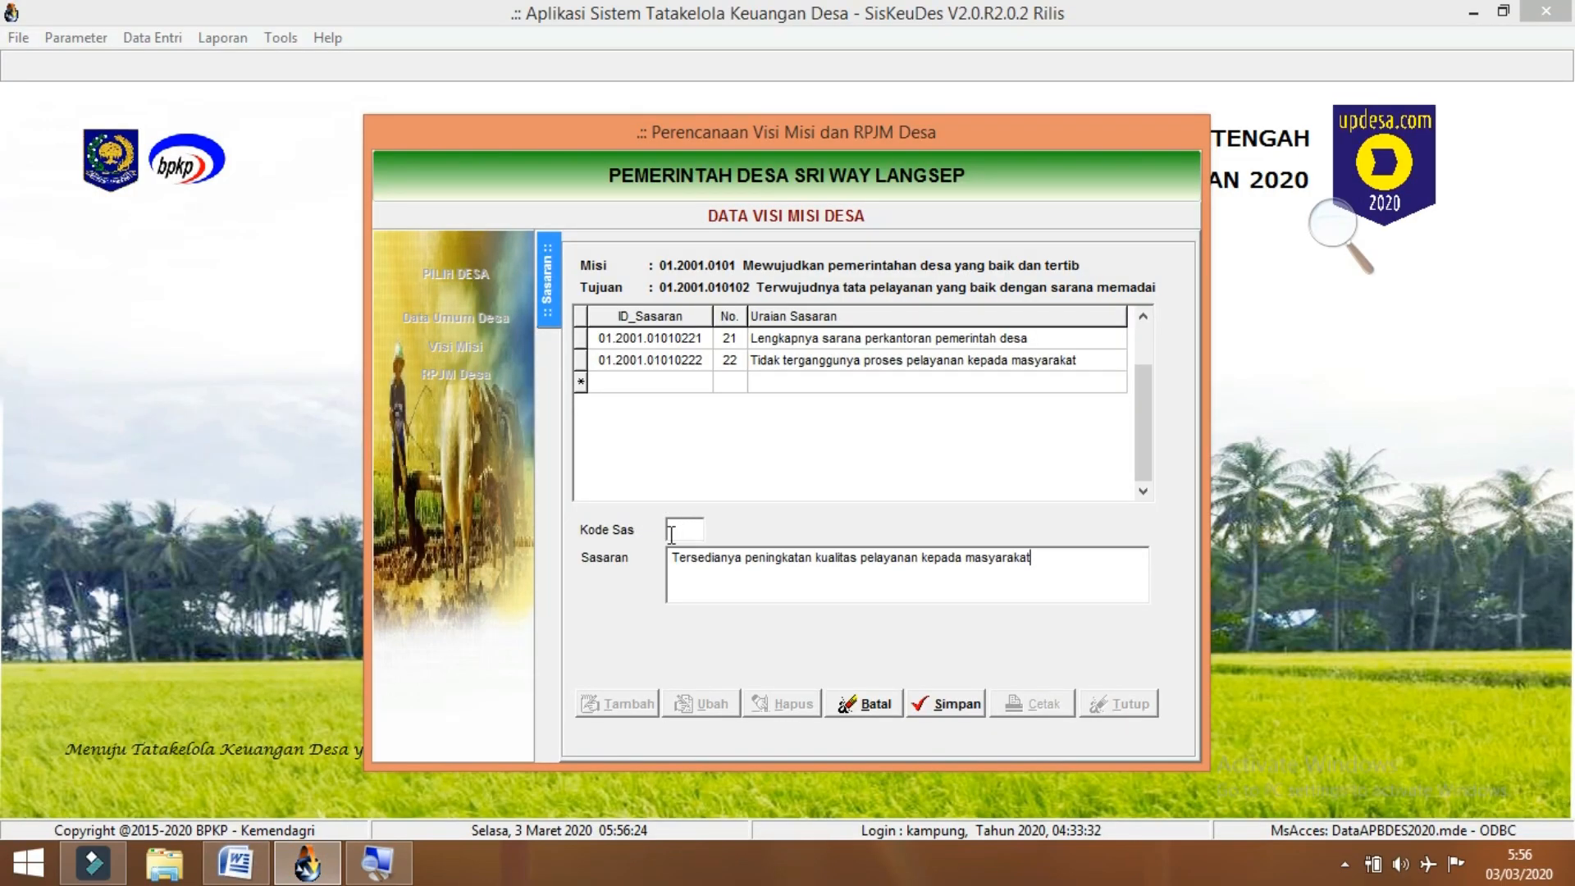
left_click(671, 533)
type("23")
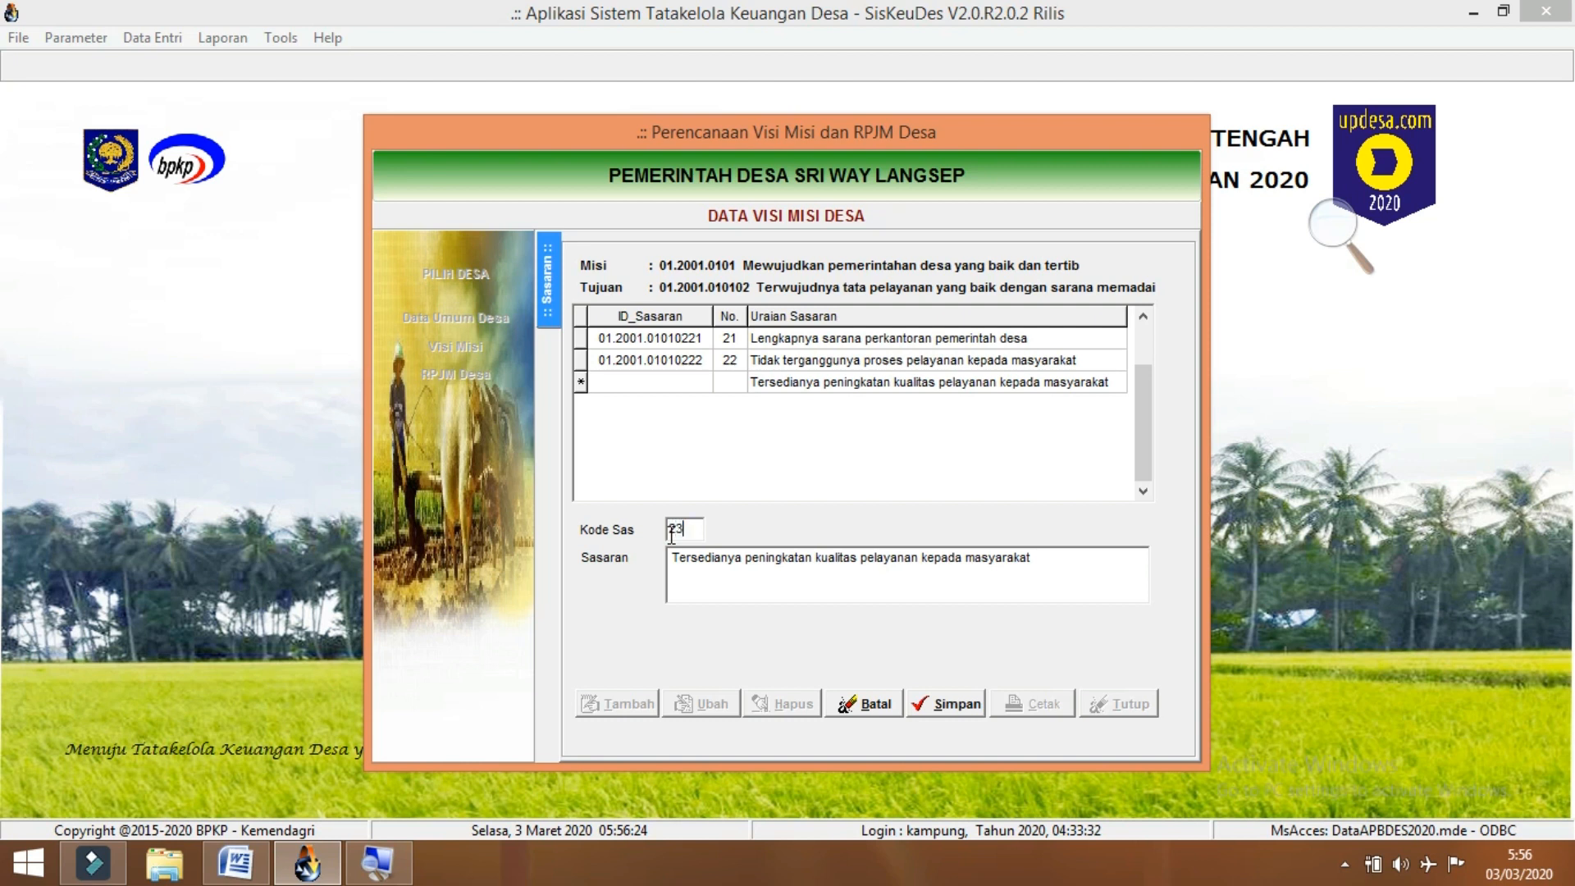
left_click(944, 707)
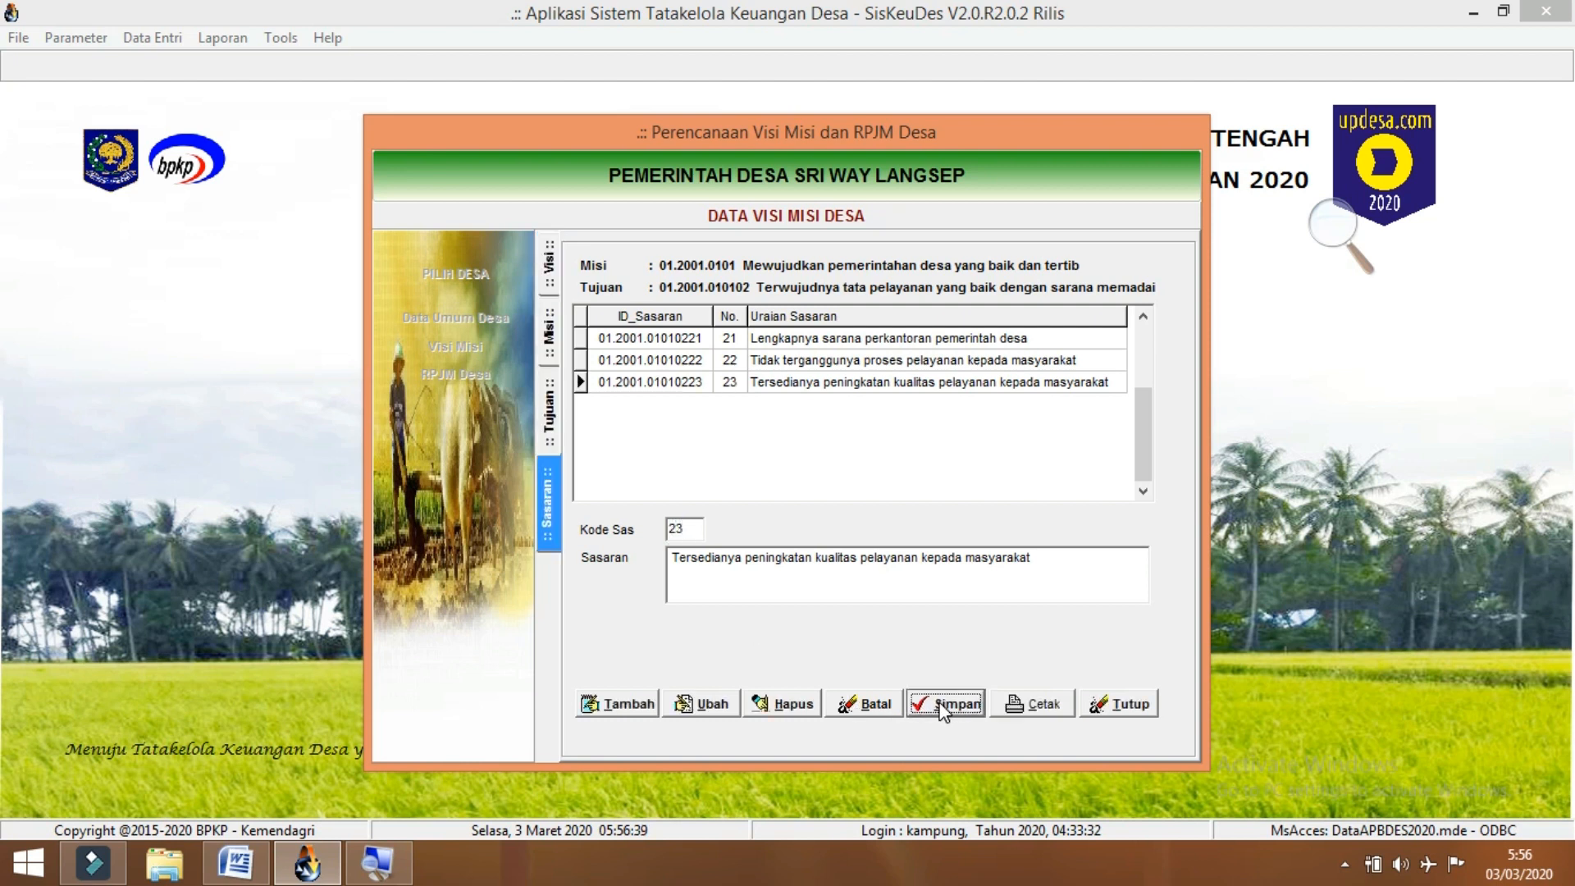
- Preview the printable Visi and Misi report, review its first page at page width, and close the preview
left_click(1026, 705)
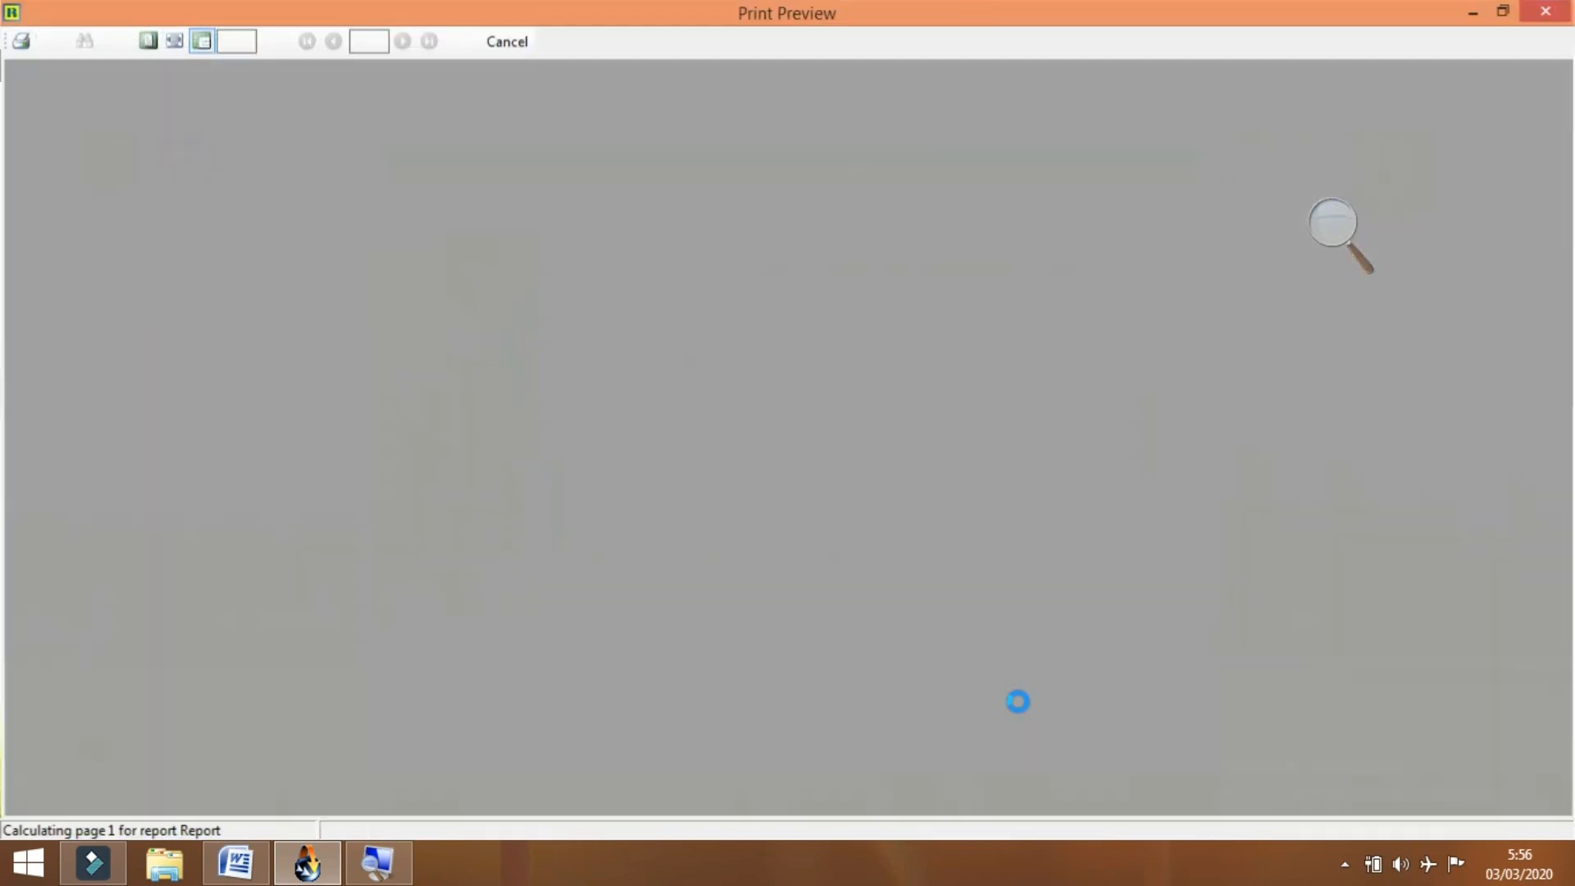
scroll(860, 498, "down", 2)
scroll(859, 498, "up", 2)
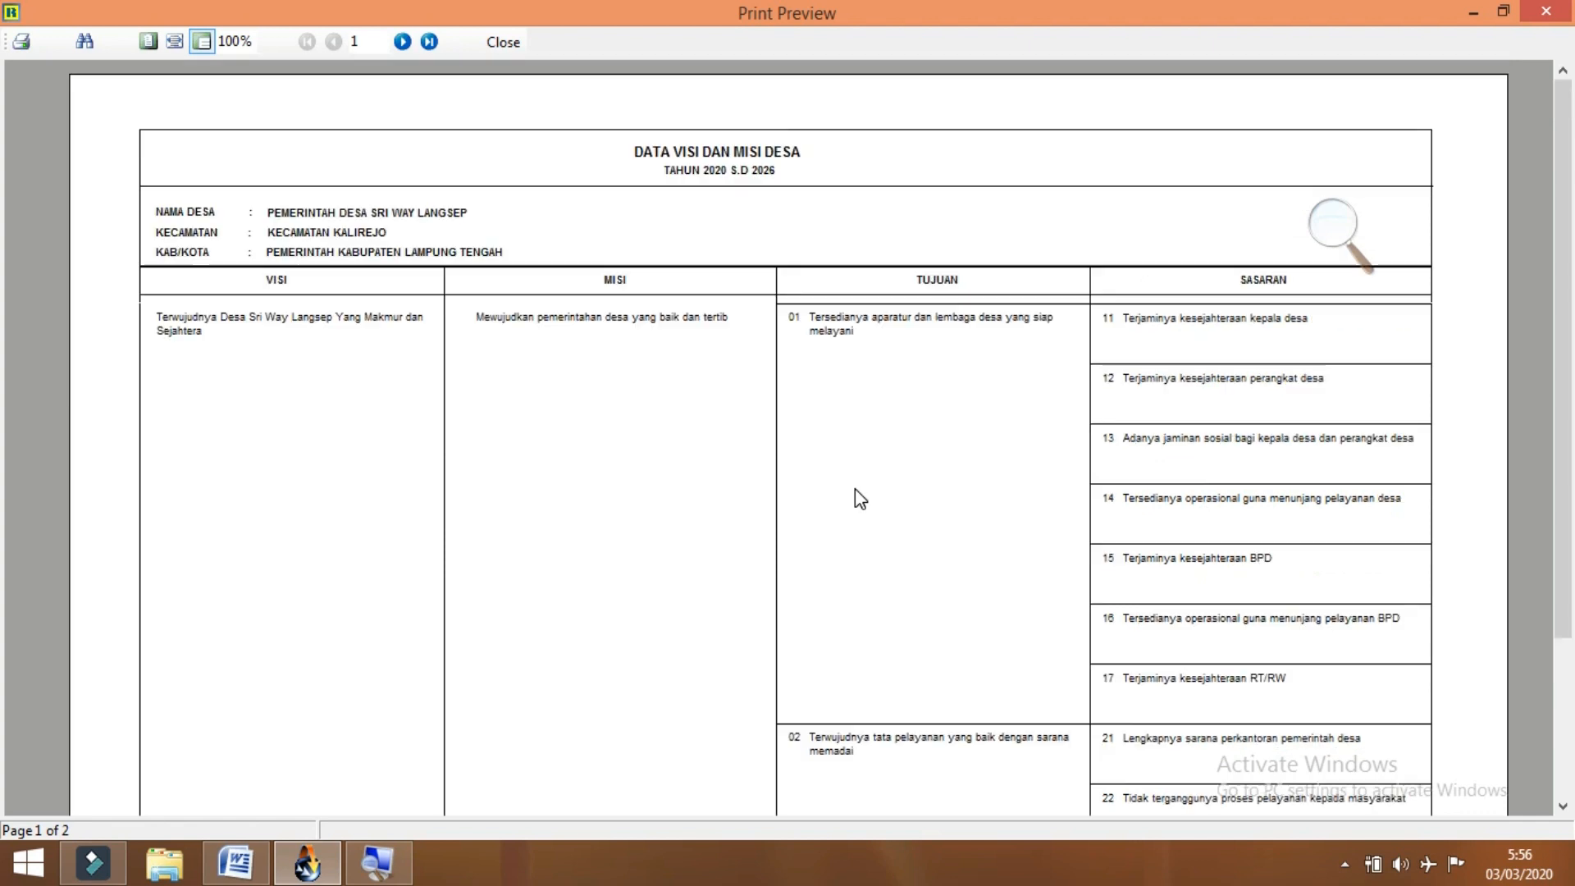
left_click(176, 43)
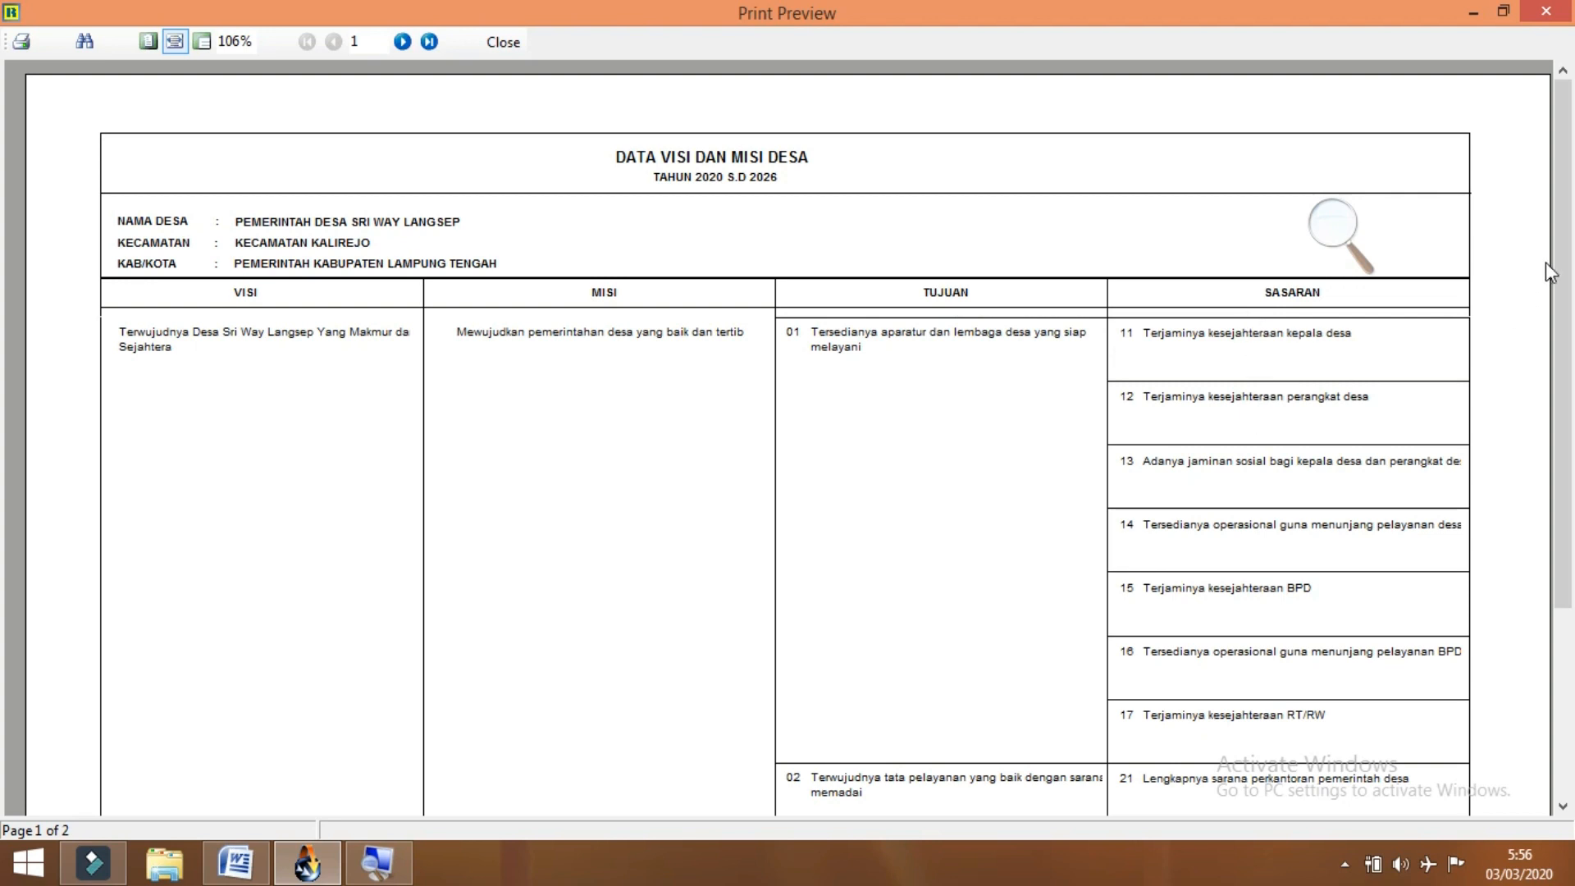
scroll(1572, 484, "down", 3)
scroll(788, 410, "up", 5)
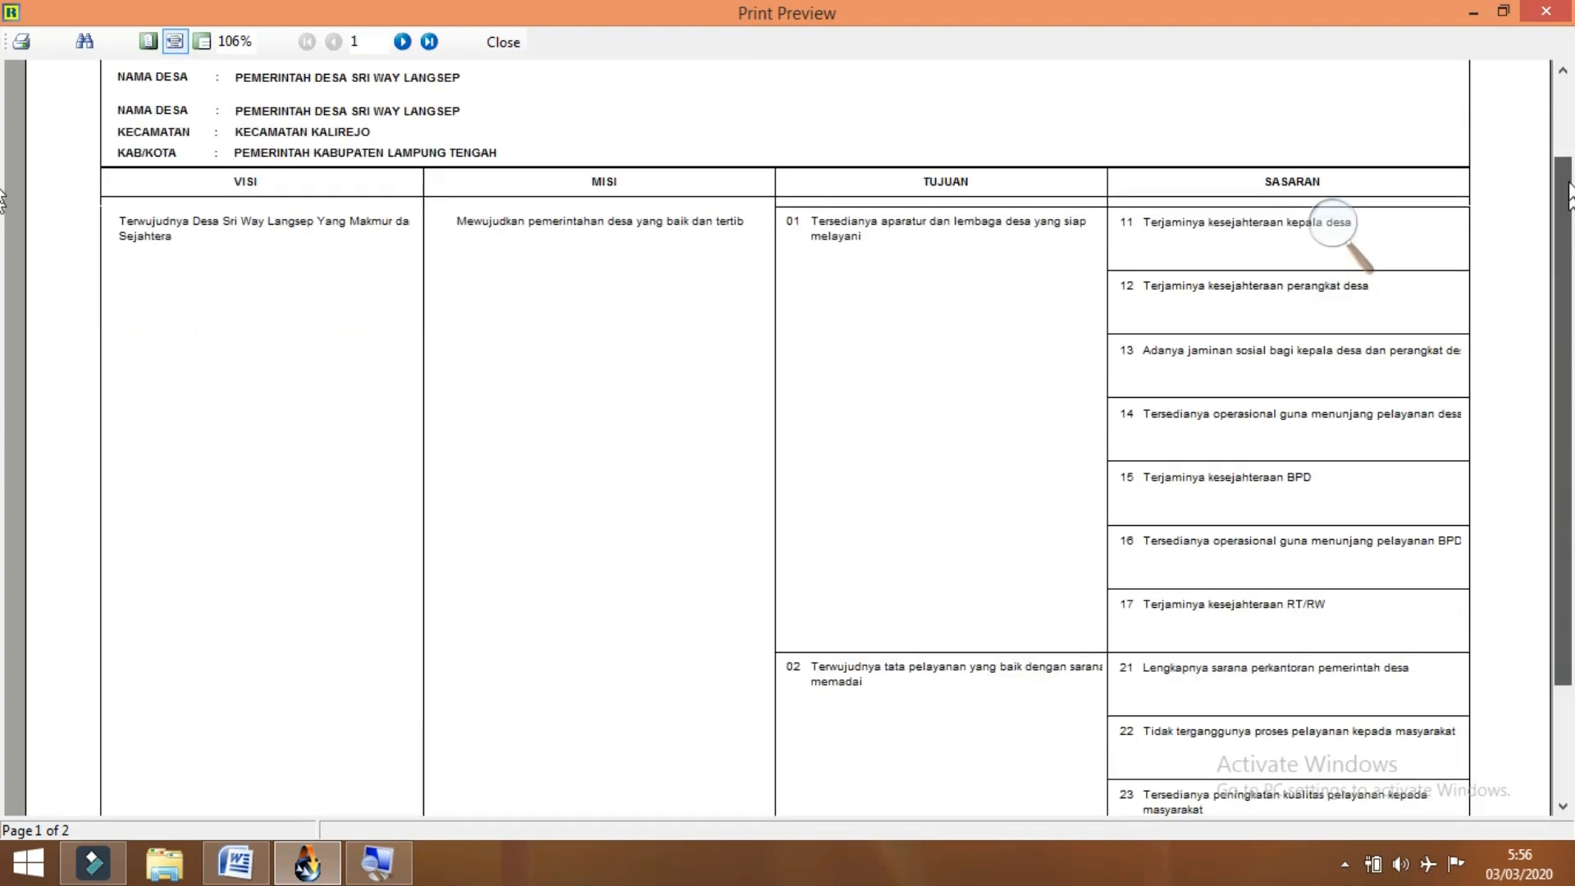
left_click(502, 42)
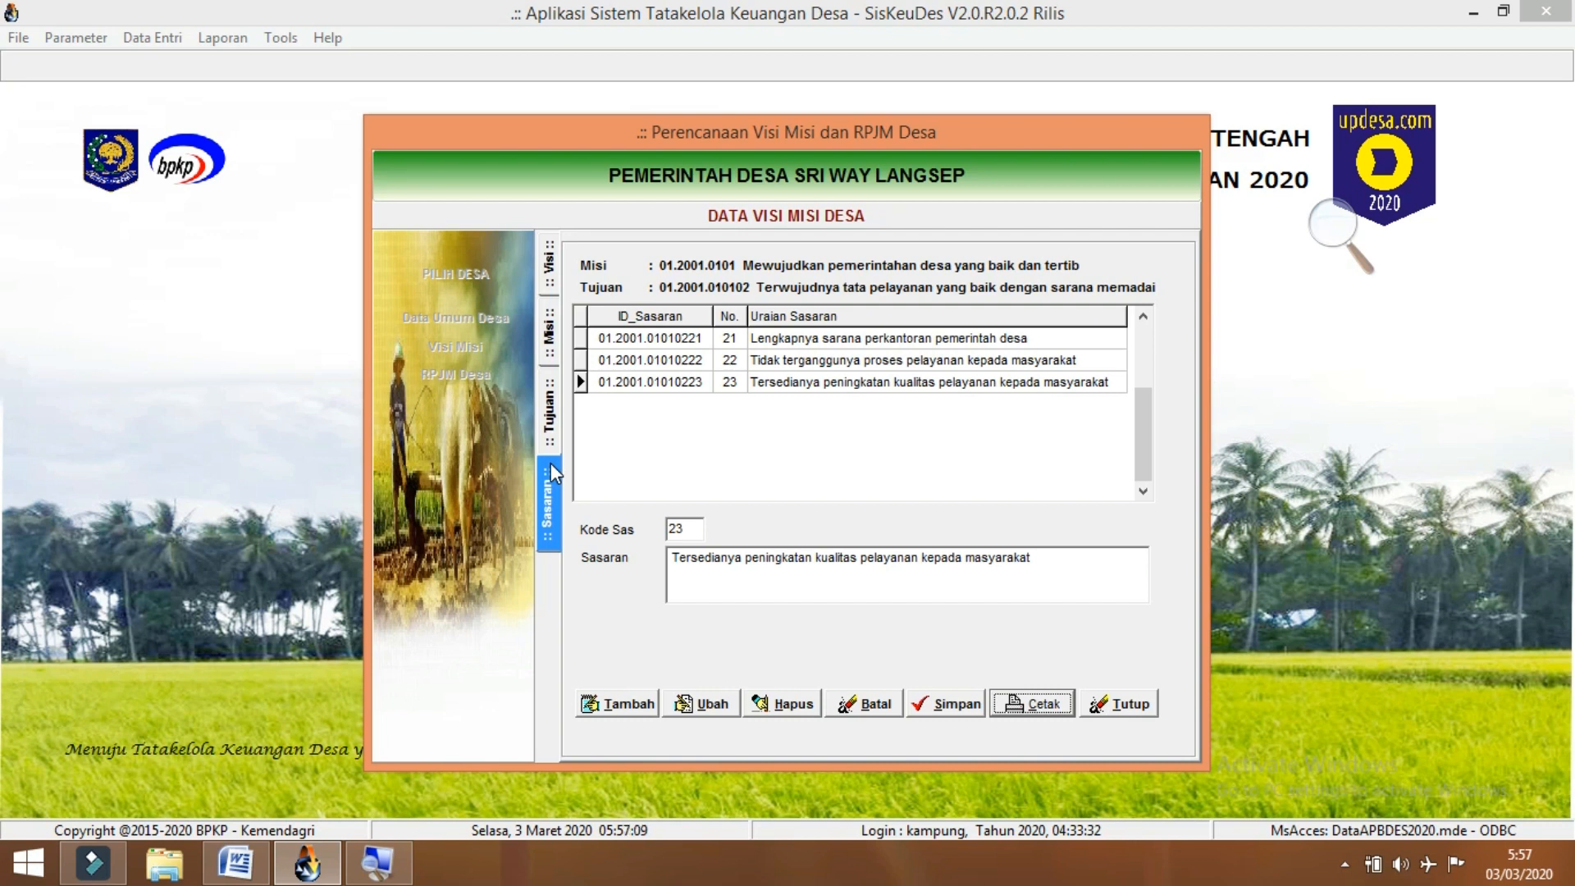
- Leave the Visi Misi data for RPJM Desa, add Bidang 01 "BIDANG PENYELENGGARAN PEMERINTAHAN DESA" to the activity plan, and save it
left_click(1109, 705)
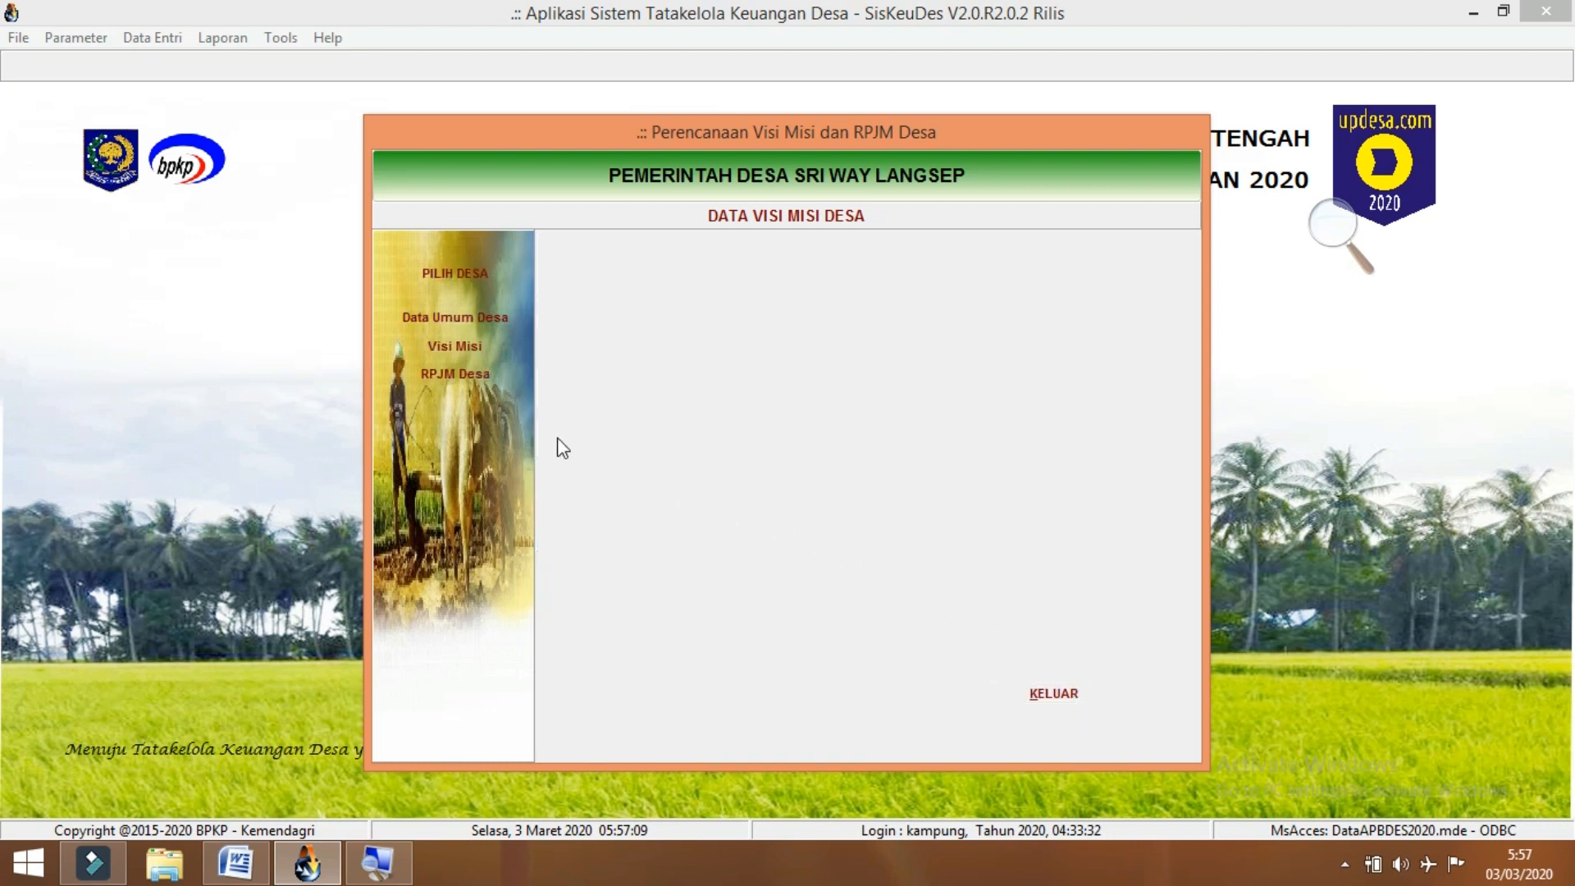
left_click(480, 376)
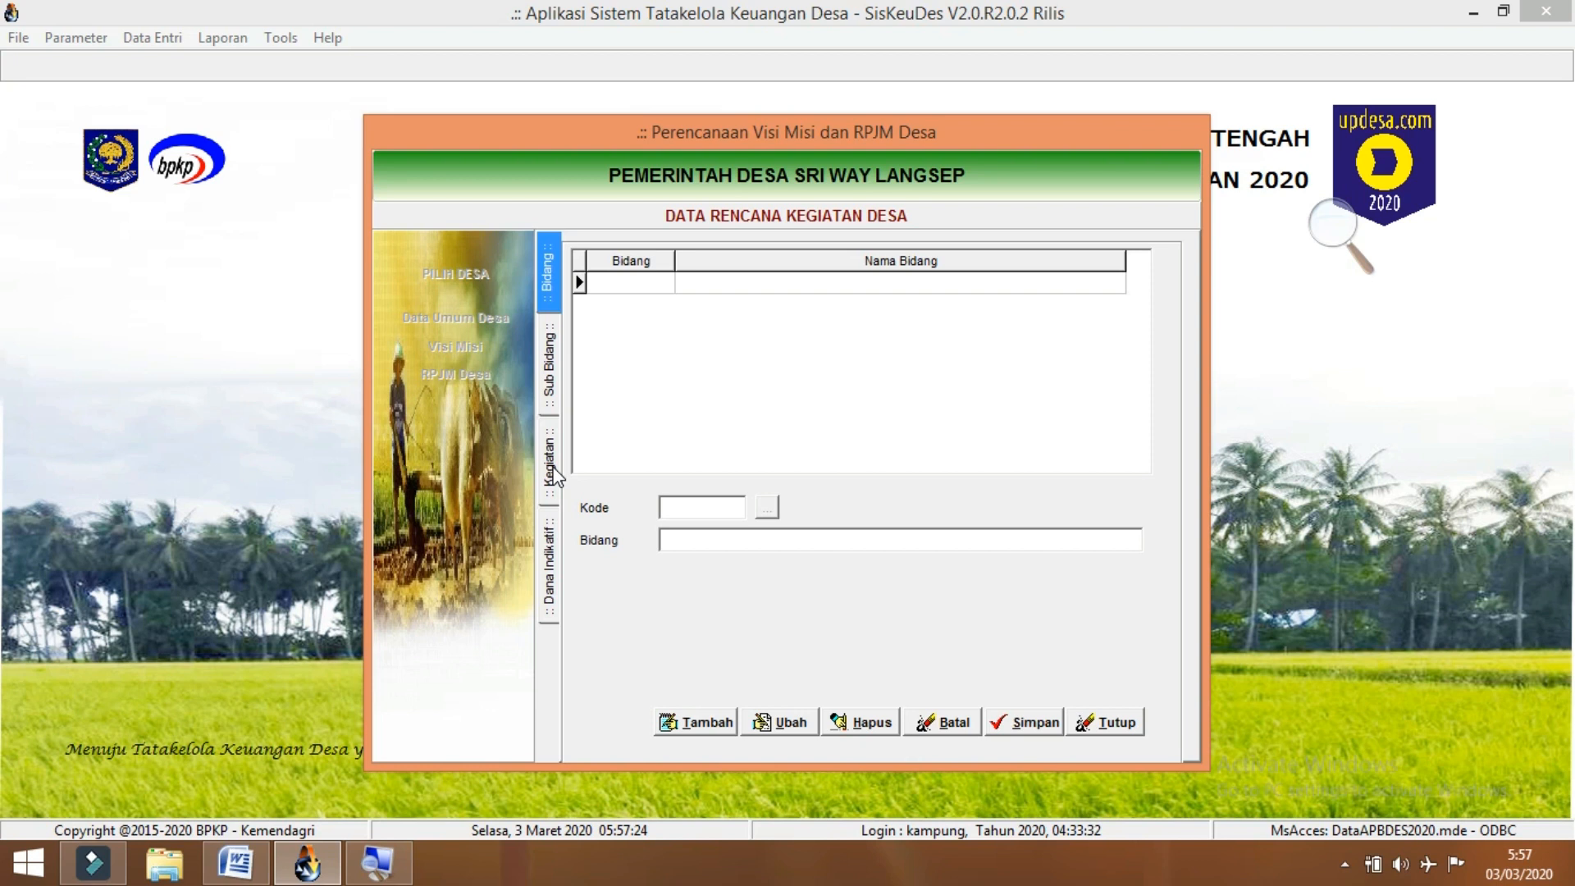
left_click(684, 724)
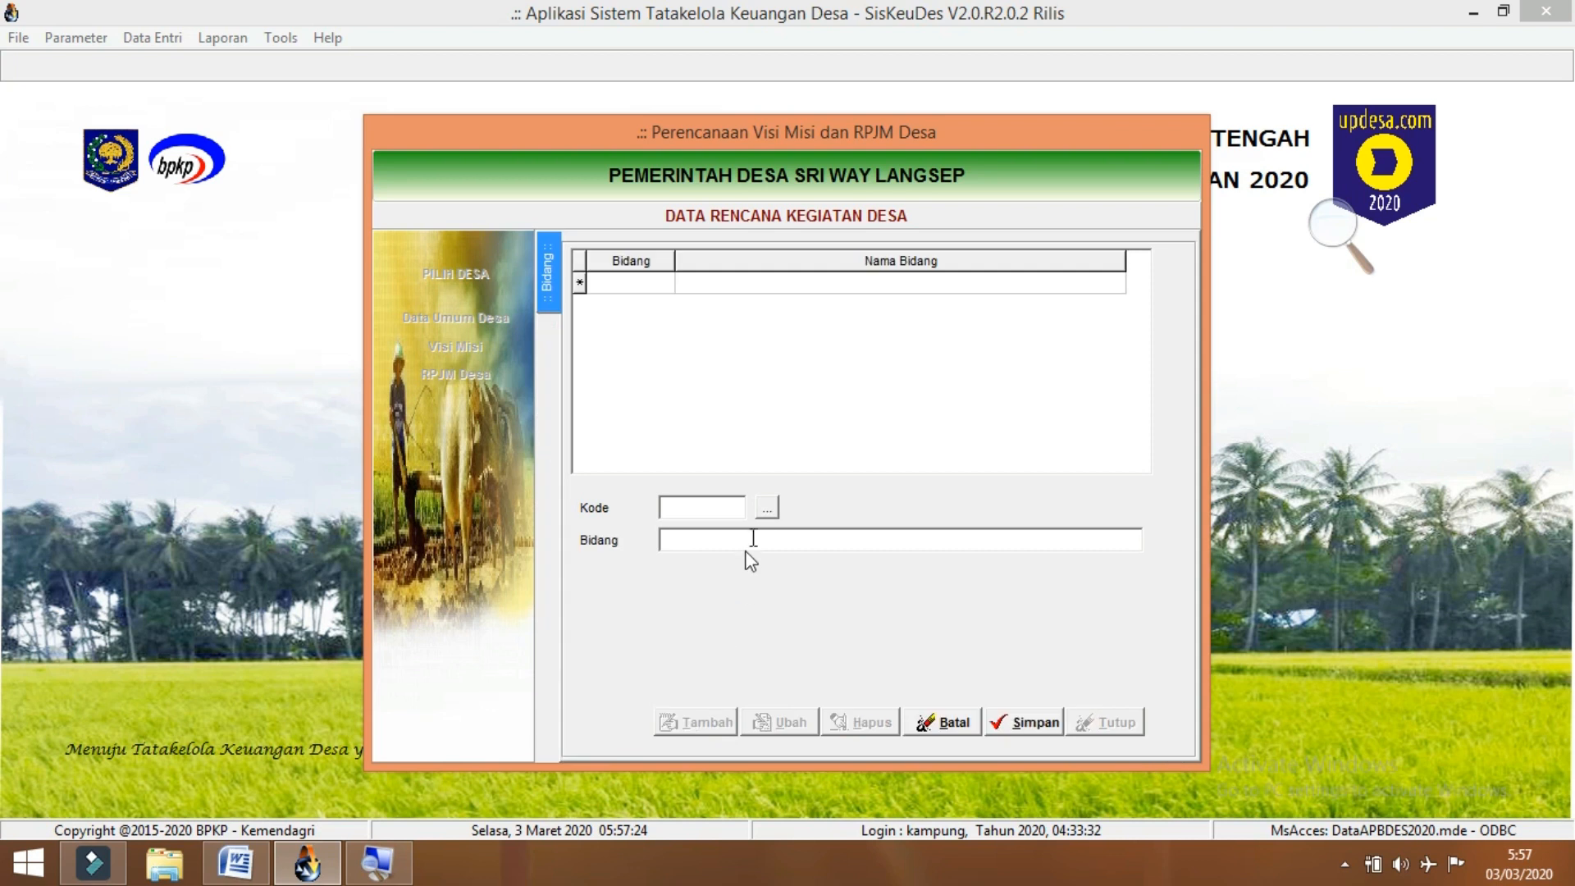
left_click(766, 507)
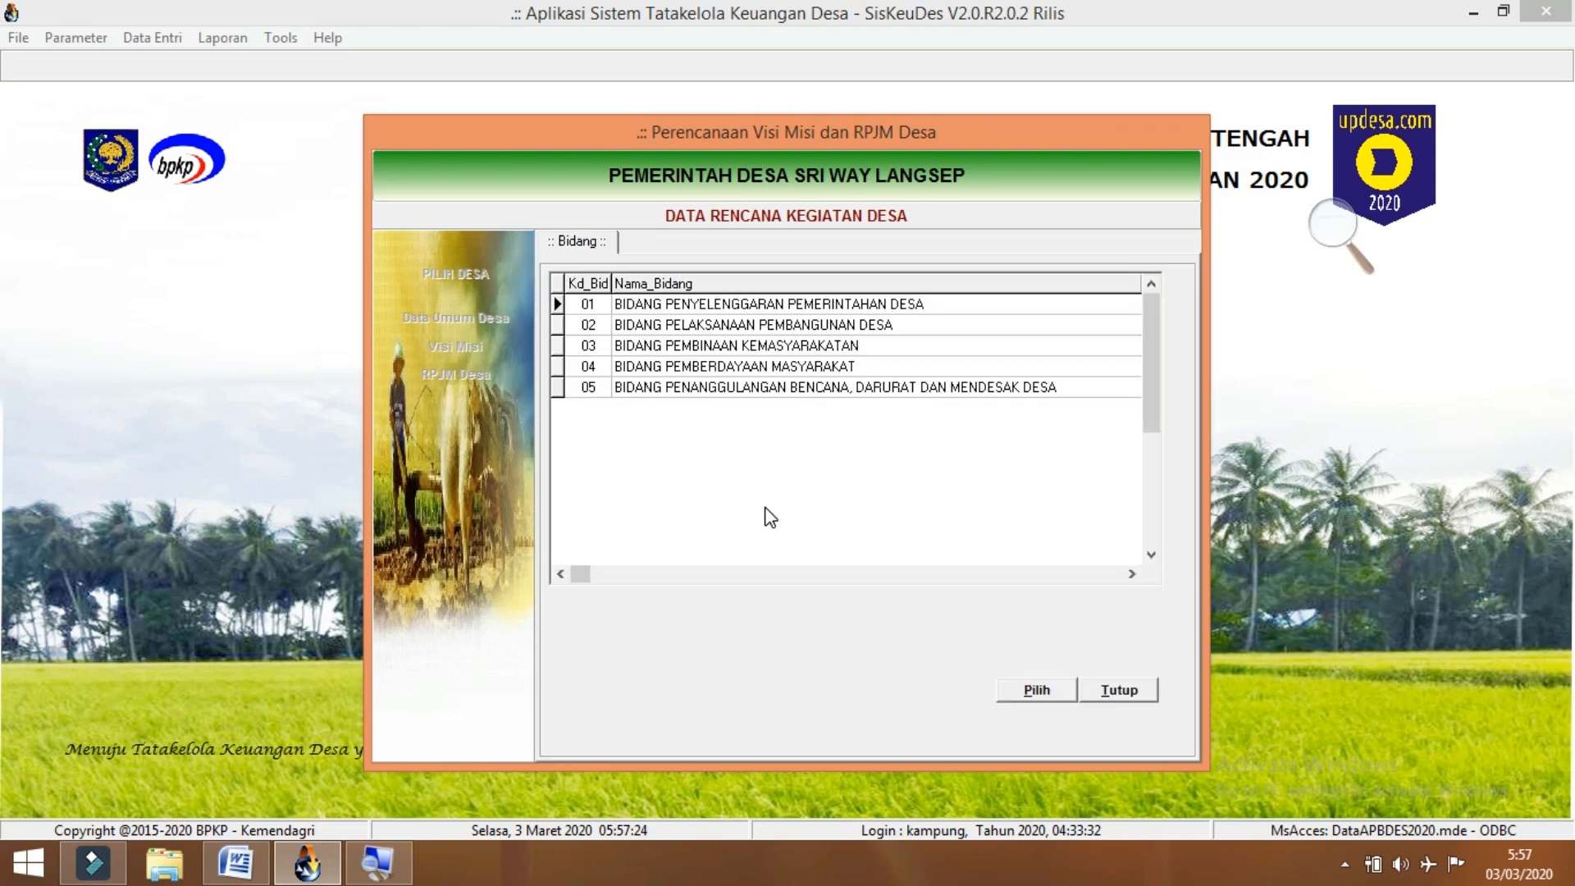
left_click(792, 305)
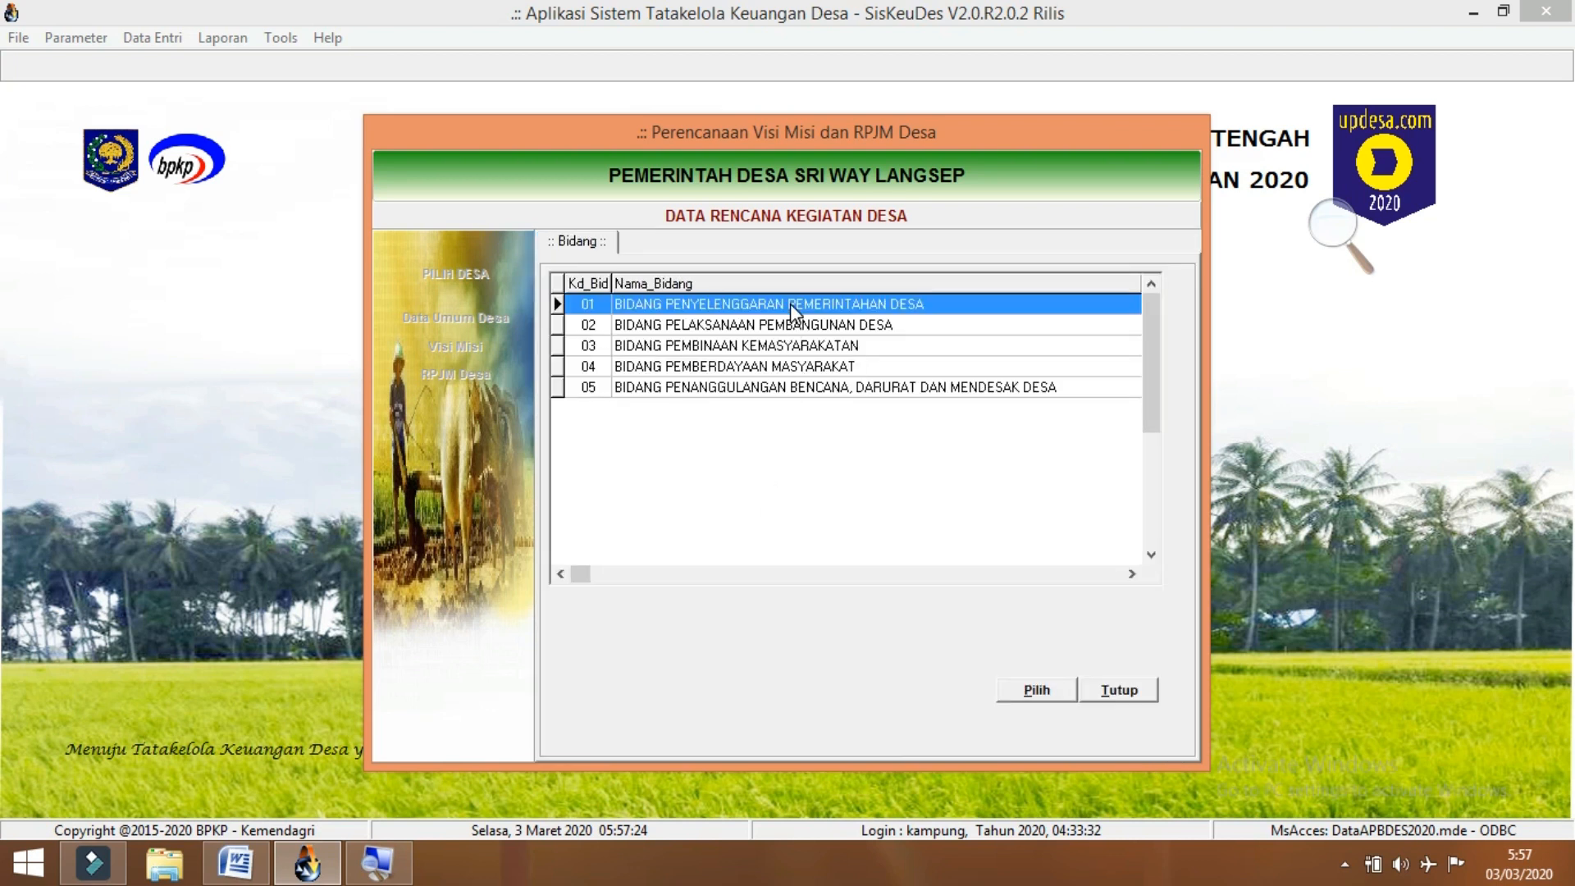
left_click(1035, 691)
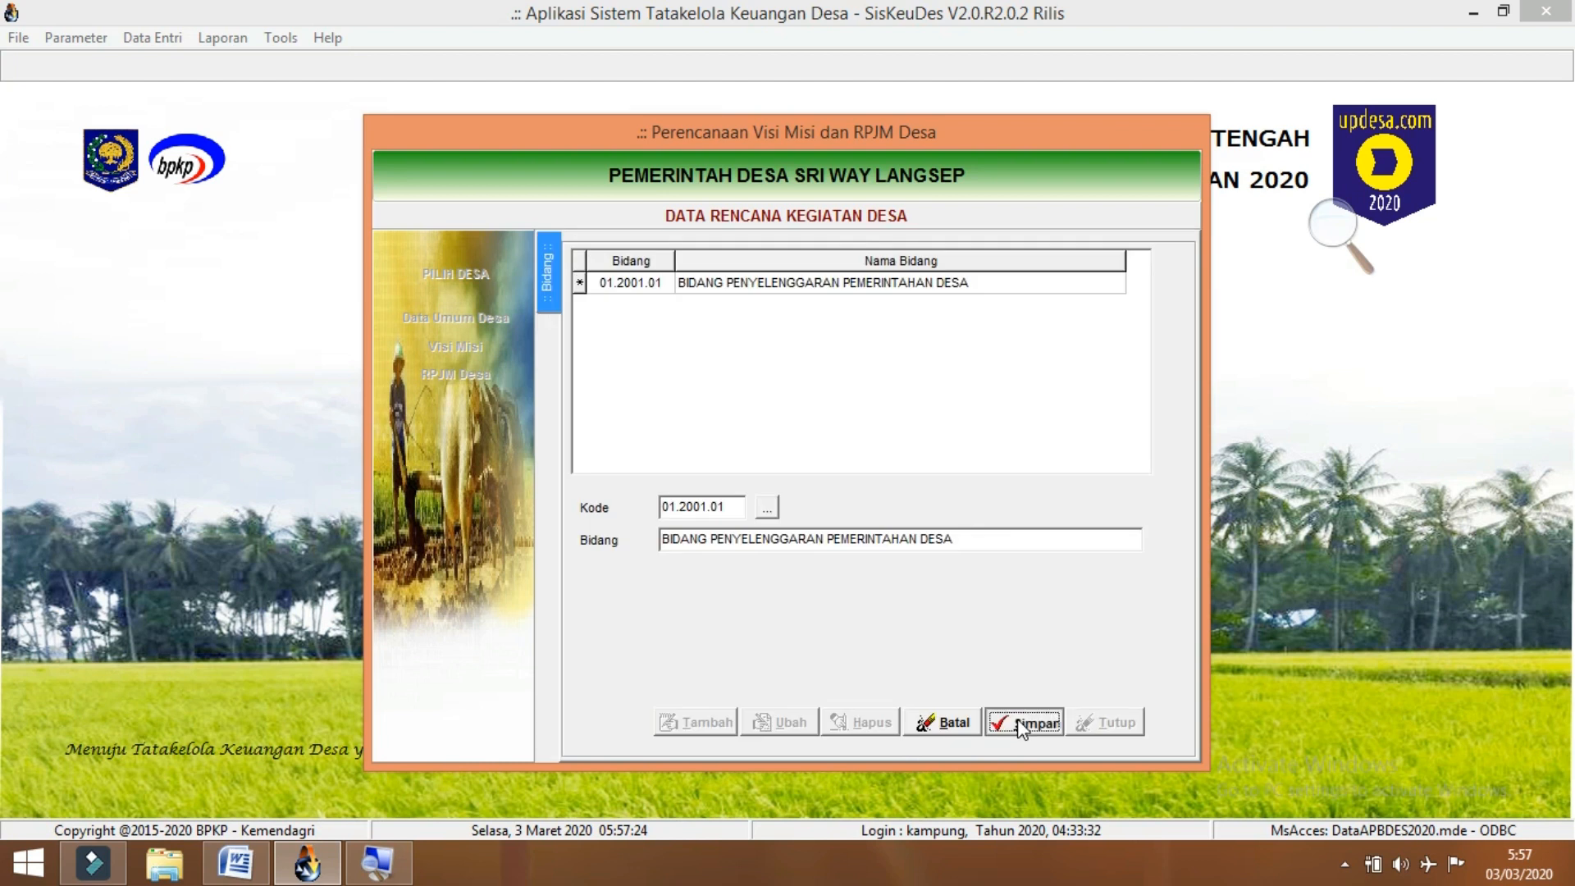
left_click(1017, 718)
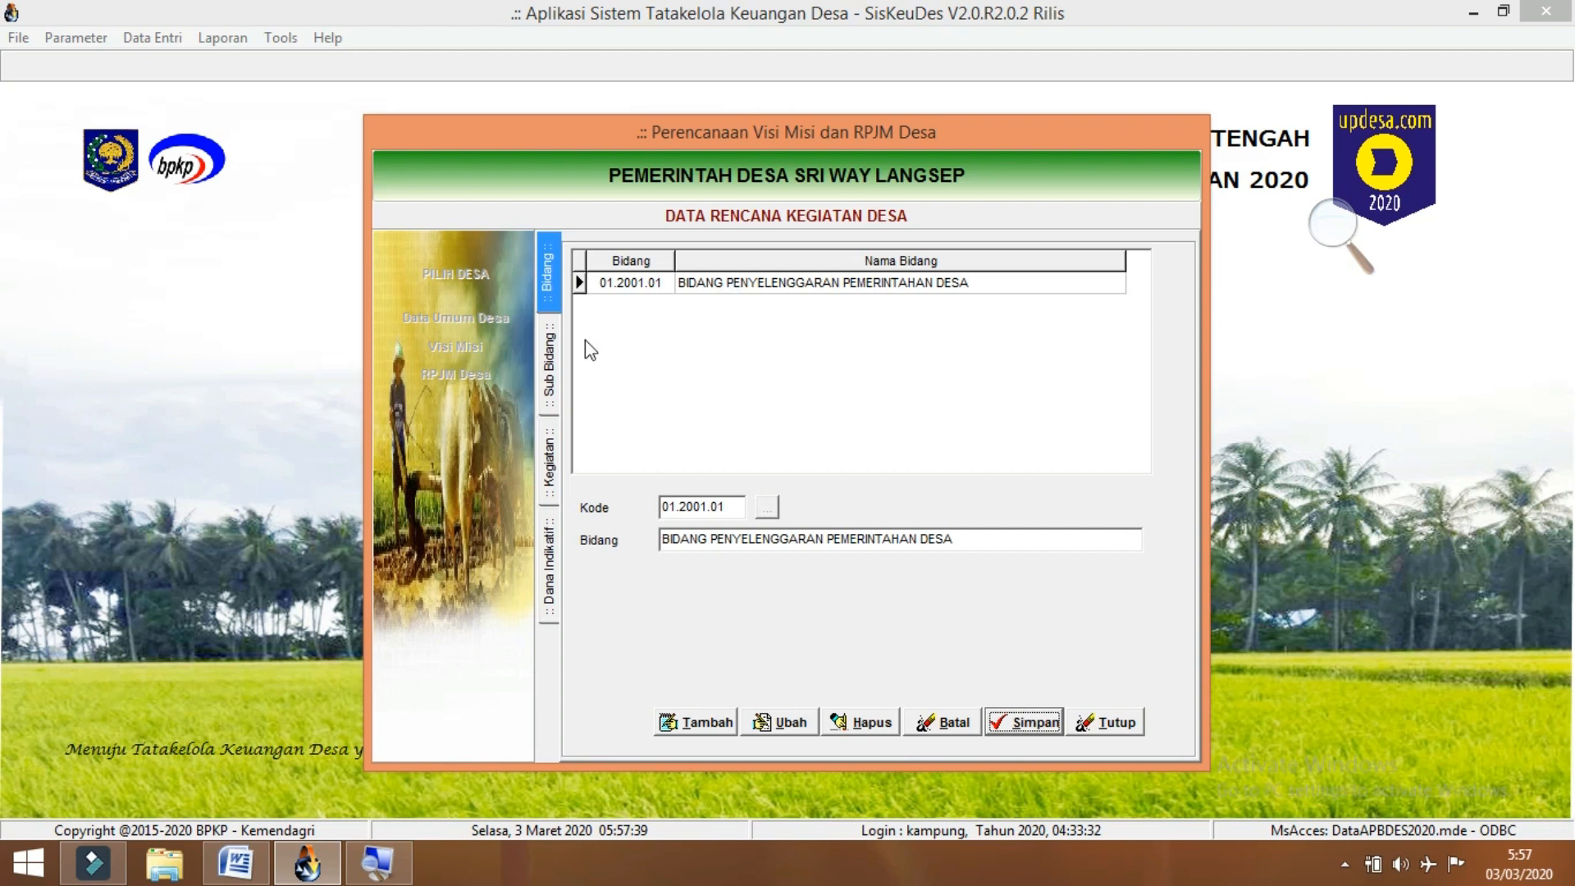
- Under the village government Bidang, add Sub Bidang 01.01 "Penyelenggaran Belanja Siltap, Tunjangan dan Operasional Pemerintahan Desa" and save the record
double_click(732, 285)
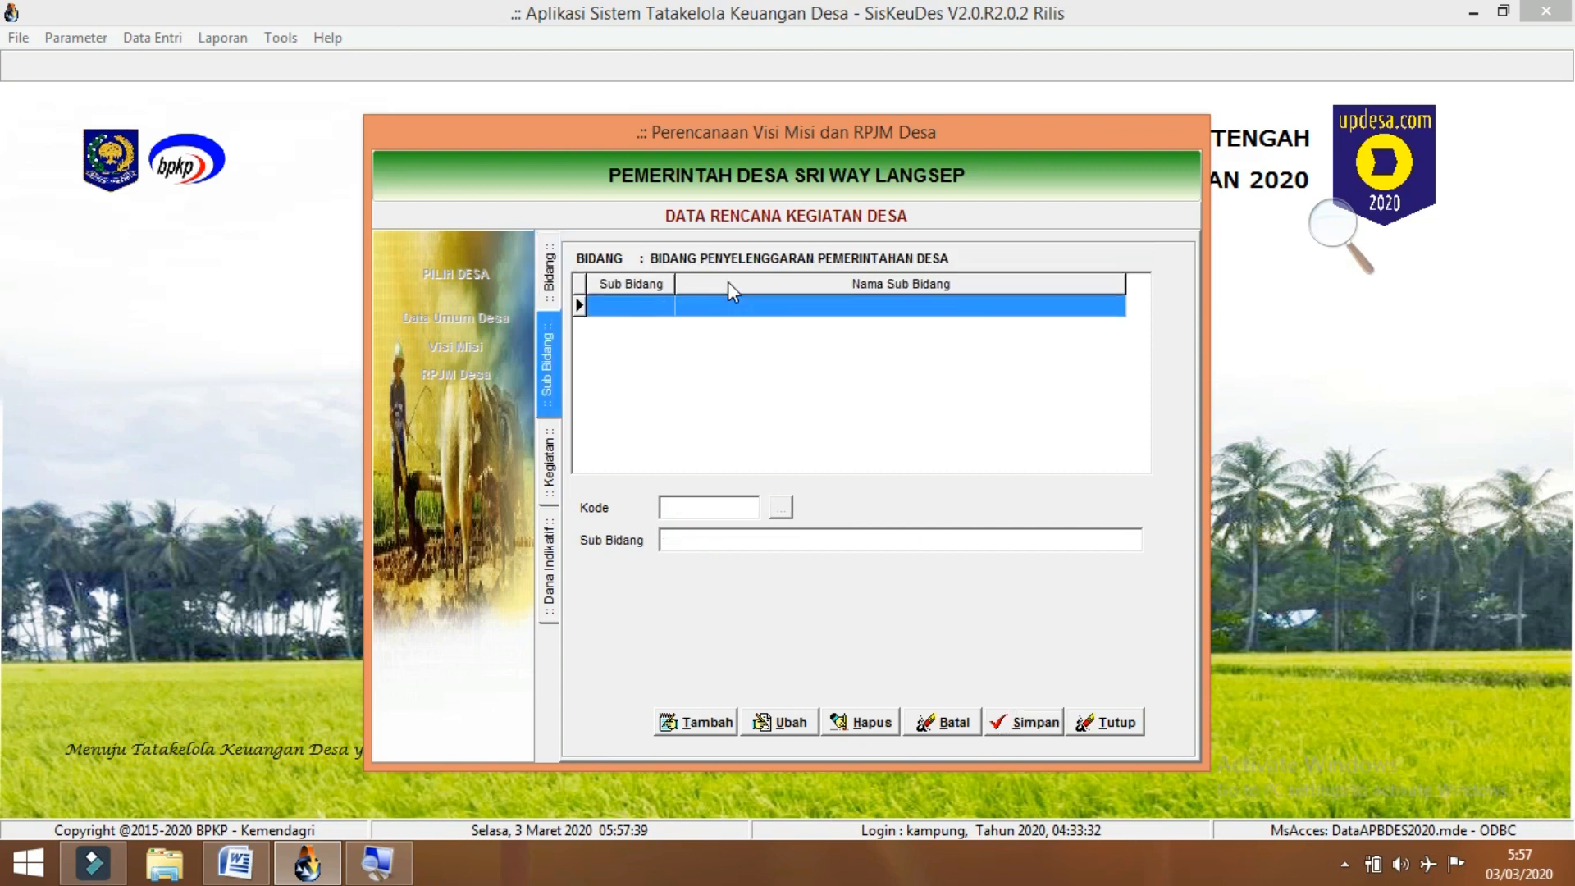
left_click(688, 720)
left_click(778, 506)
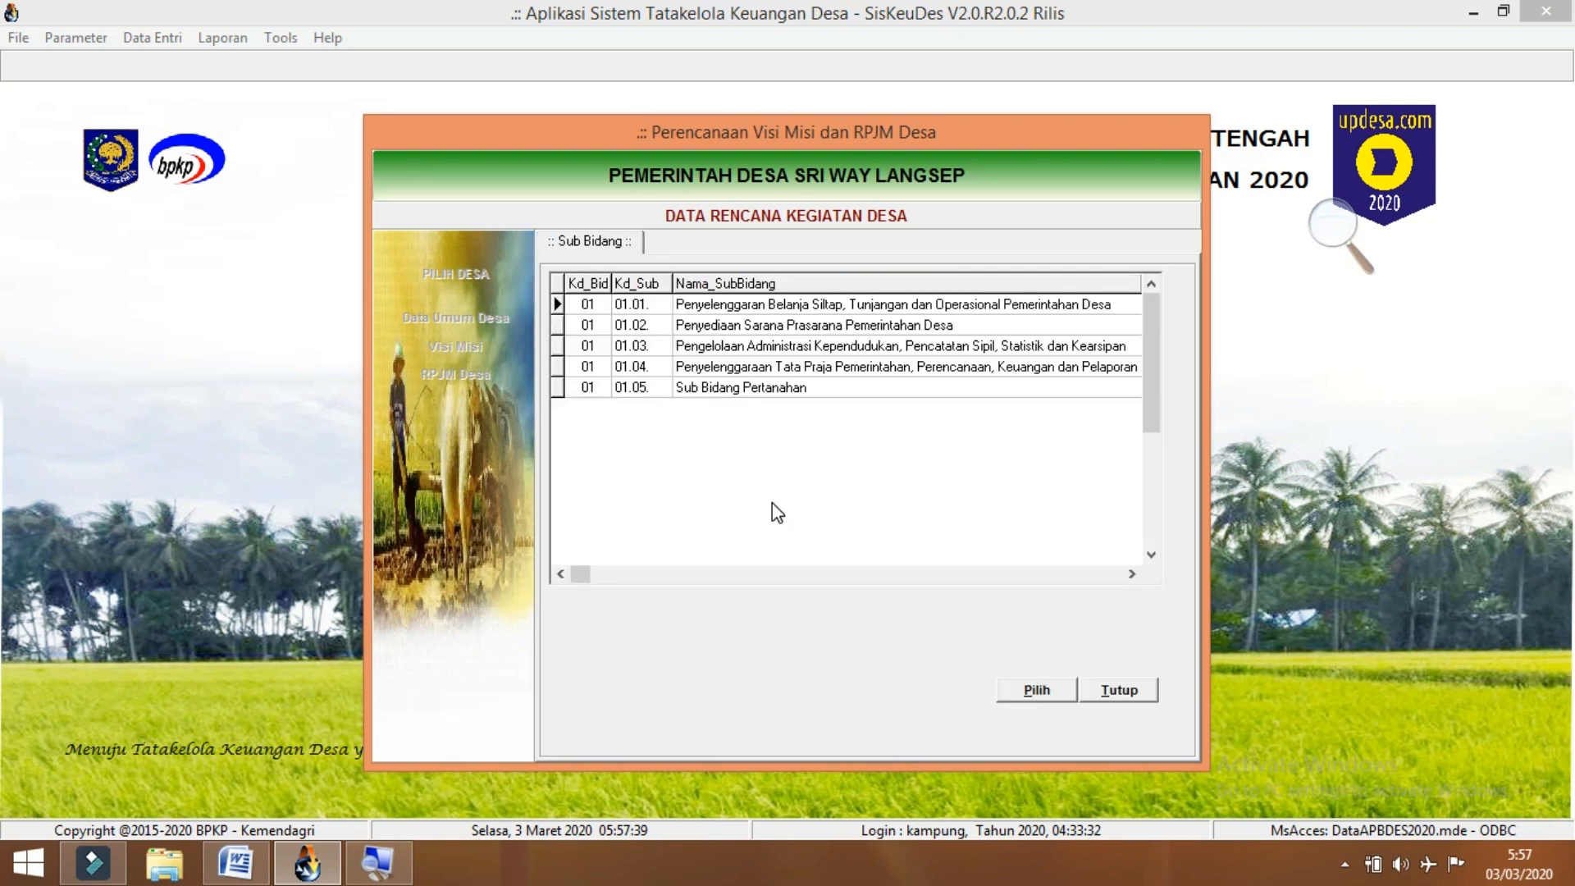
left_click(772, 309)
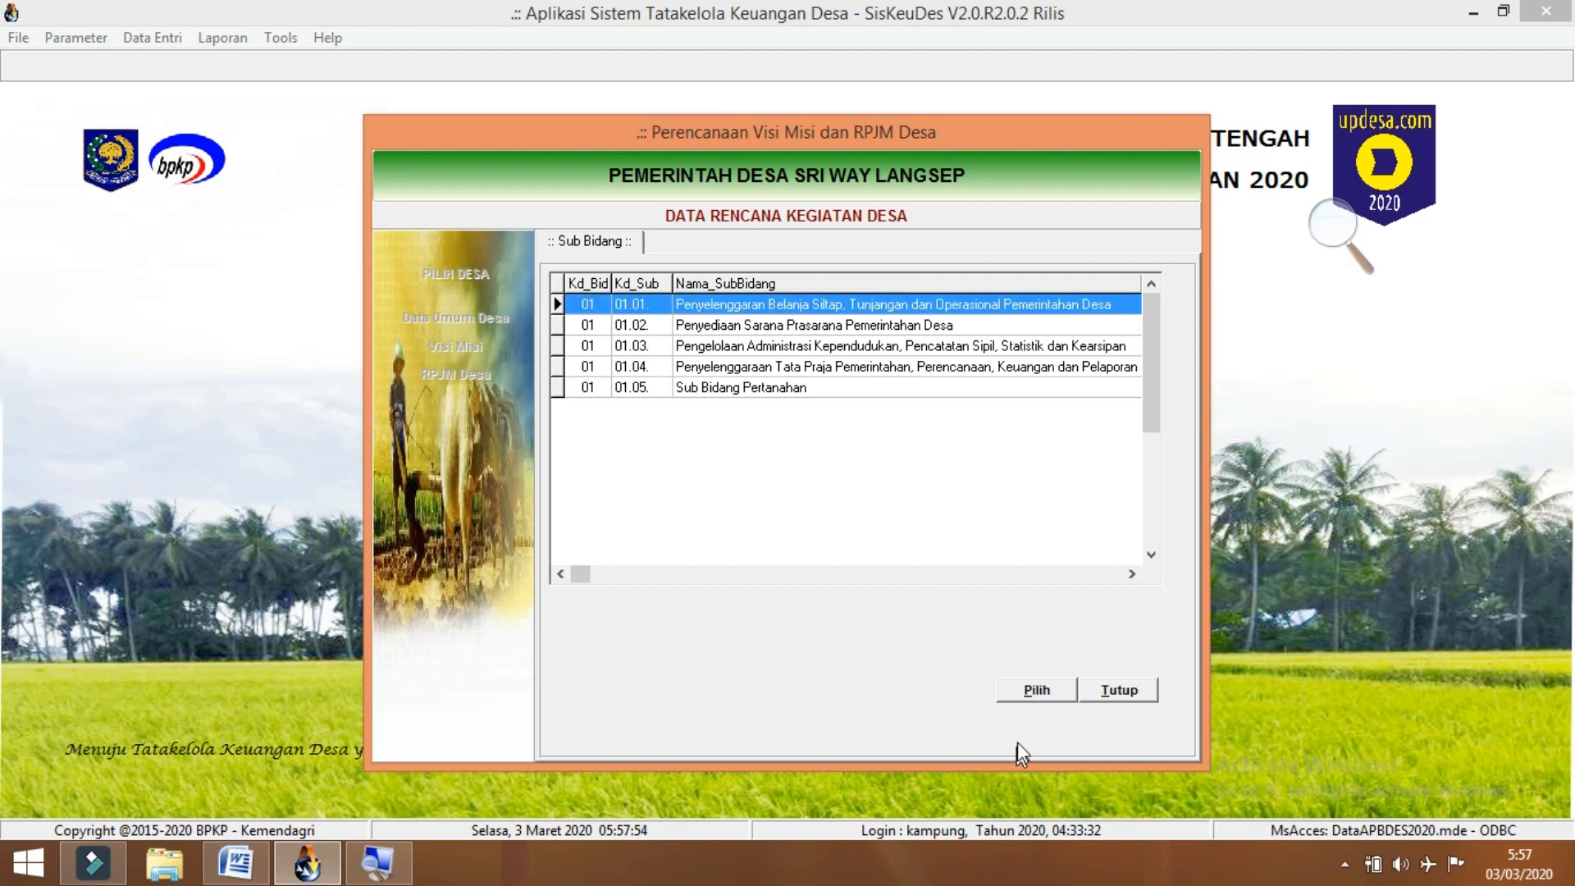
left_click(1024, 693)
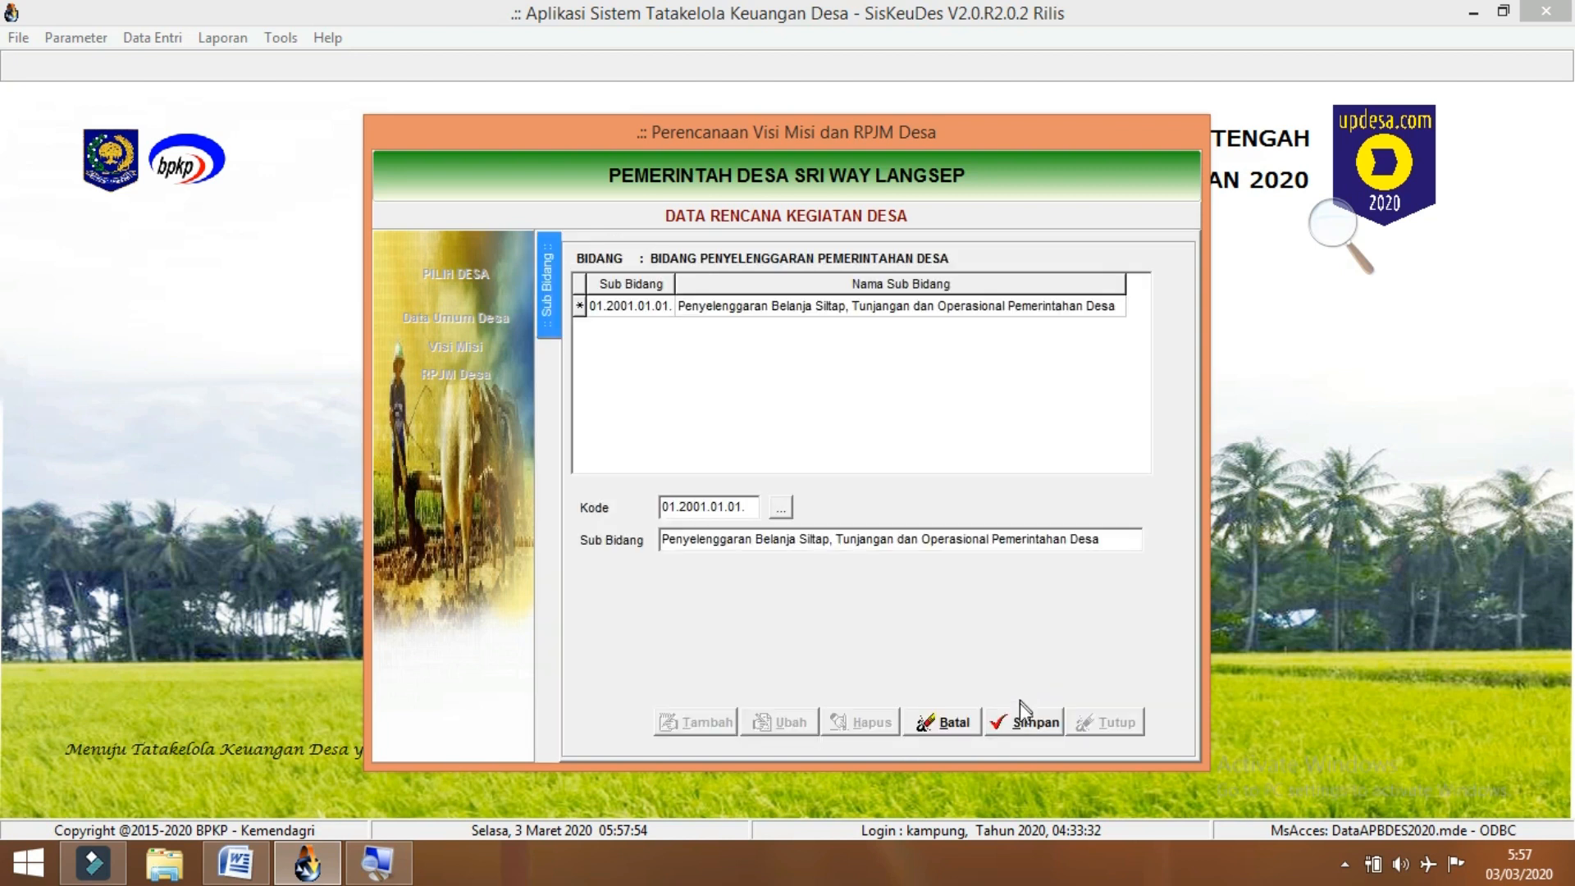
left_click(1021, 727)
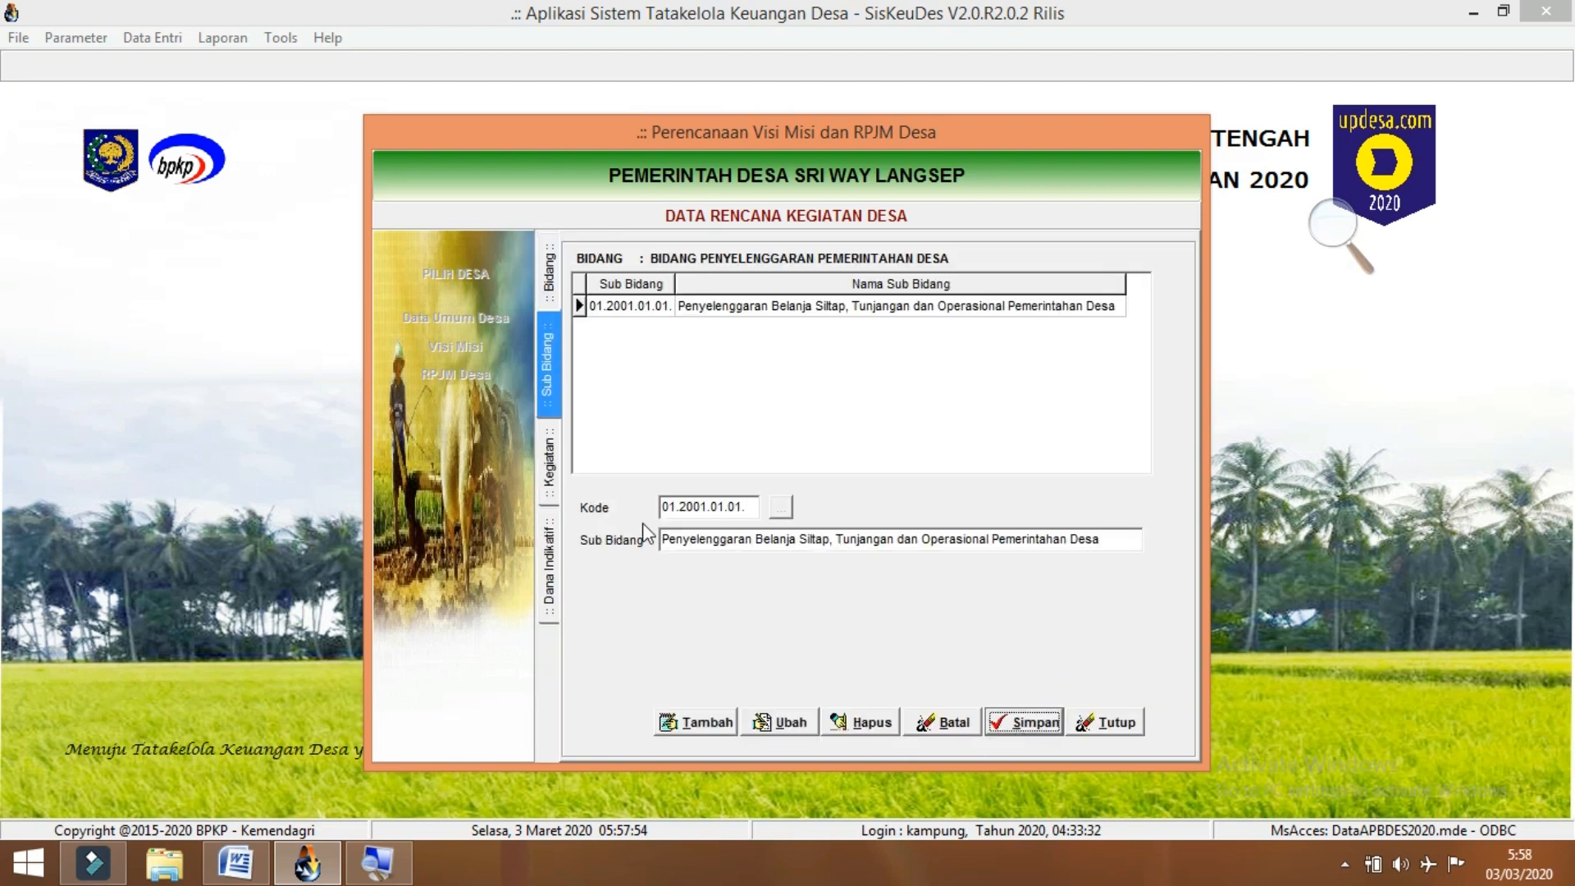
- View the Kegiatan form of the Belanja Siltap sub bidang, and return to the Sub Bidang list
left_click(556, 464)
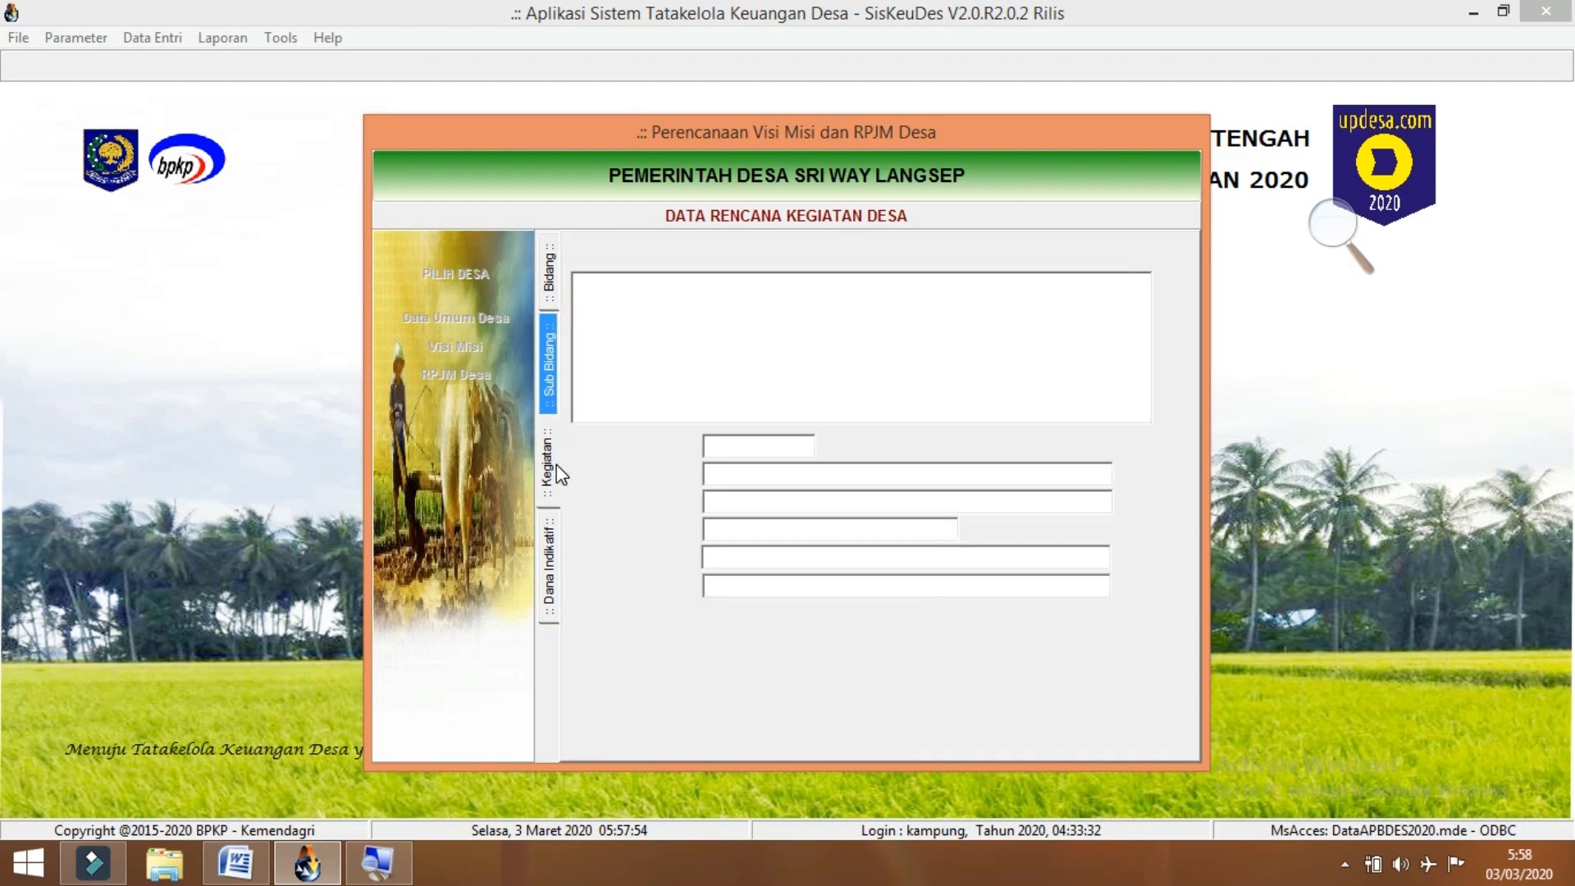
left_click(551, 397)
left_click(557, 469)
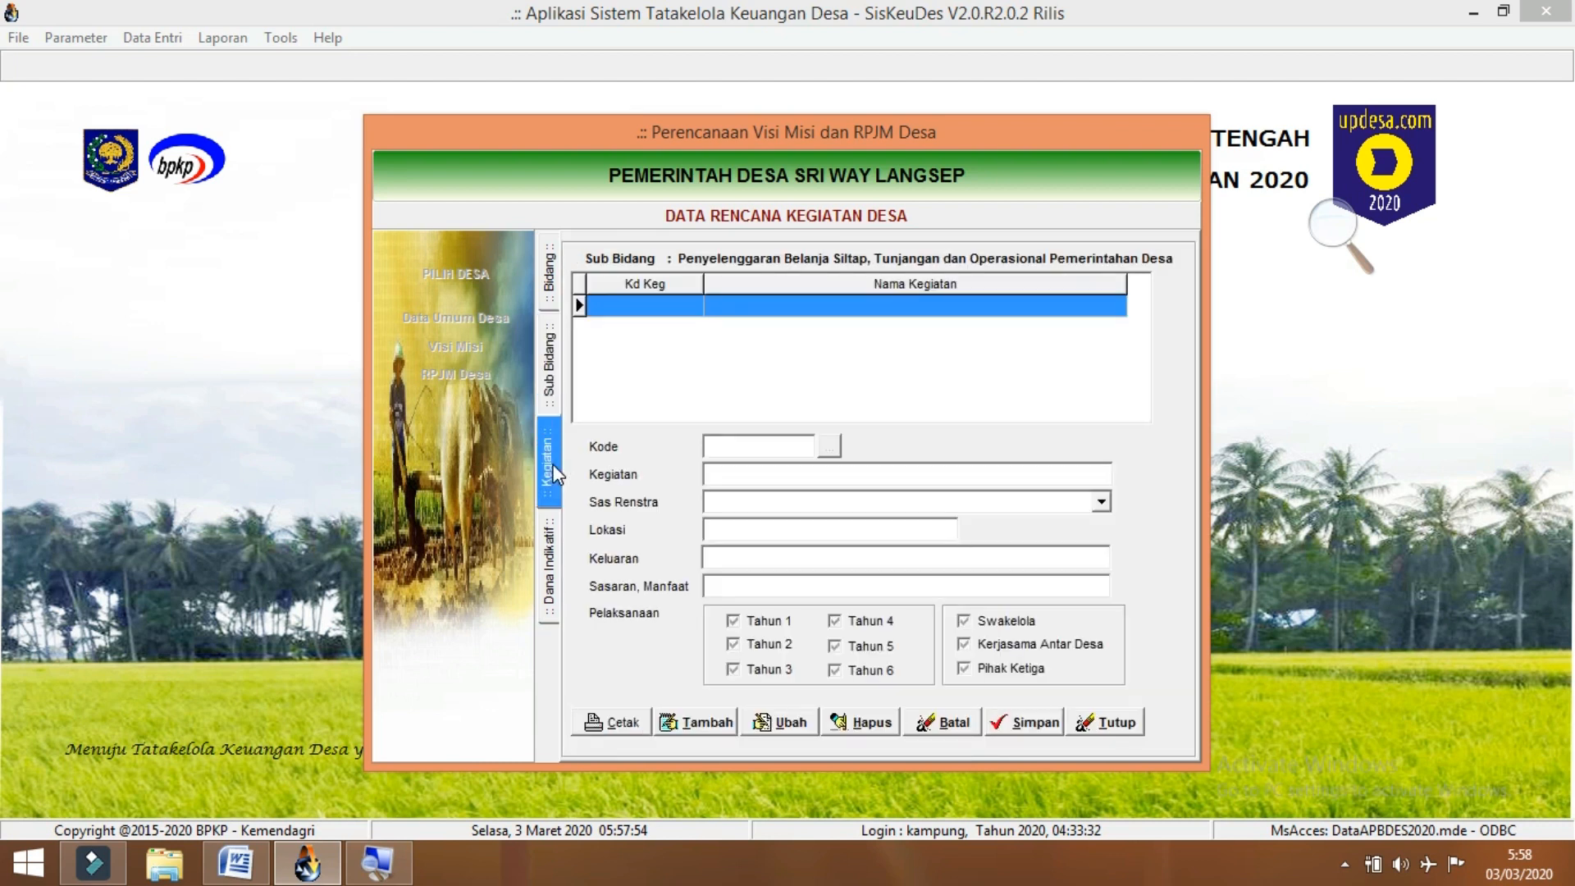
left_click(556, 391)
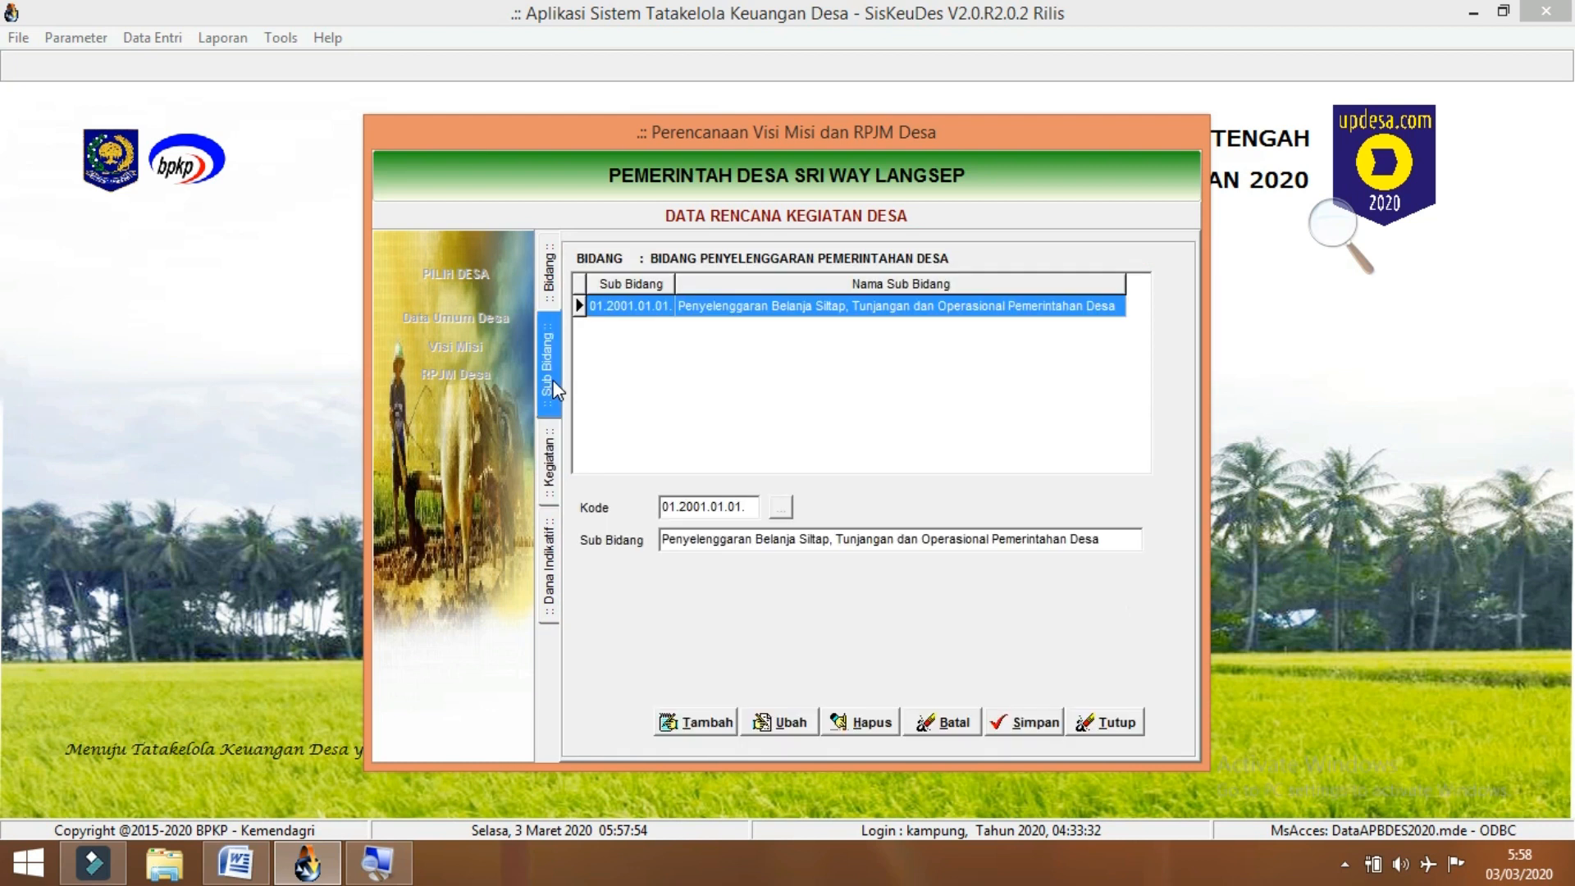
- Under the Belanja Siltap sub bidang, add a Kegiatan record using 01.01.01 "Penyediaan Penghasilan Tetap dan Tunjangan Kepala Desa"
double_click(769, 317)
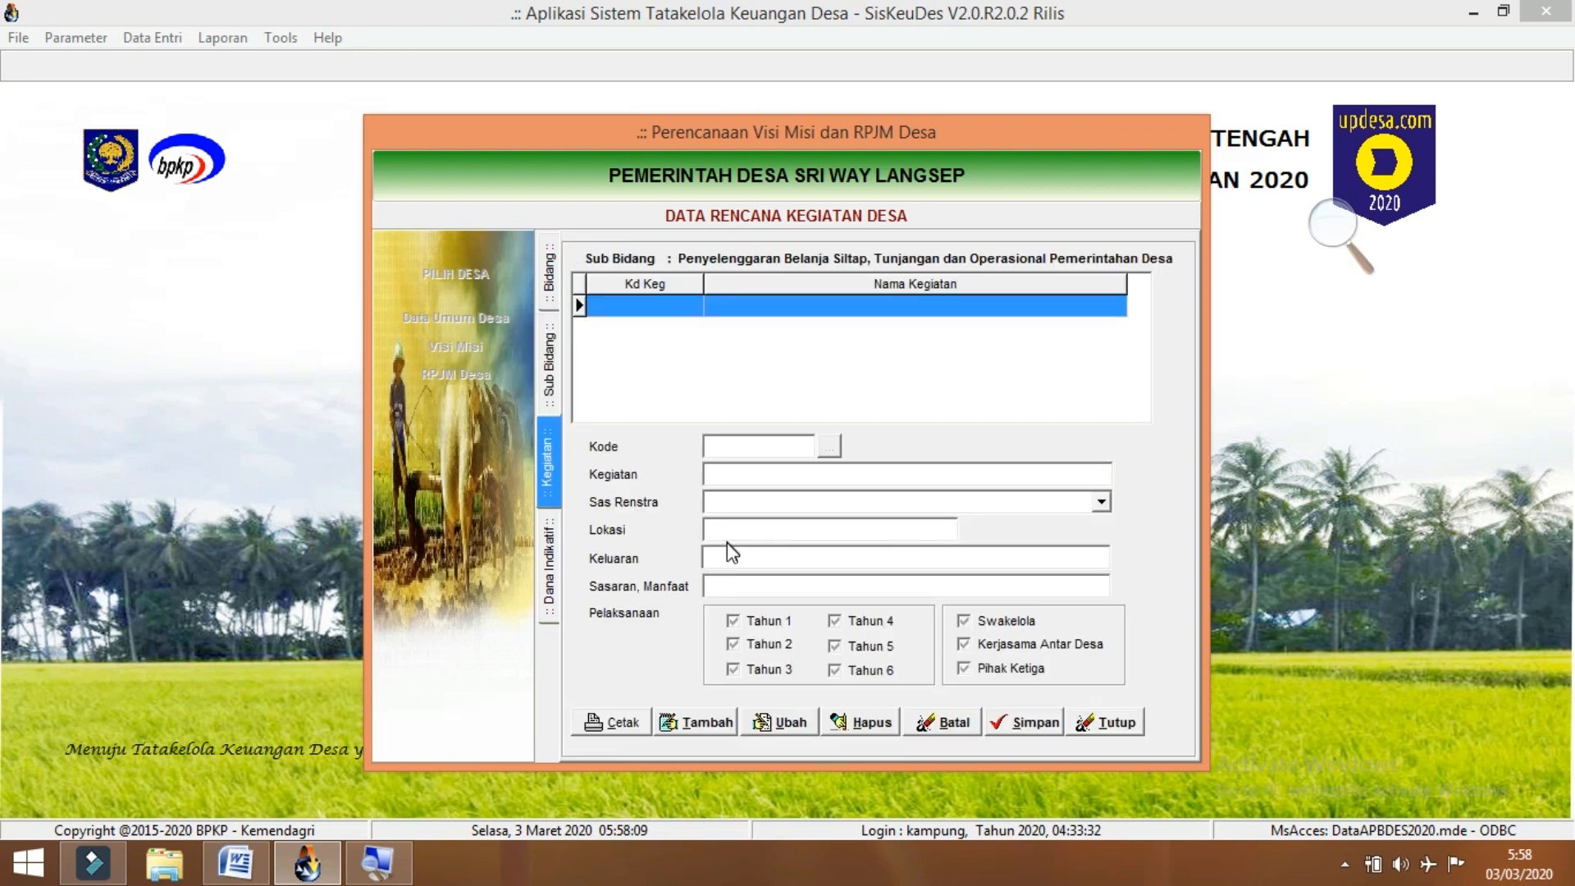
left_click(685, 728)
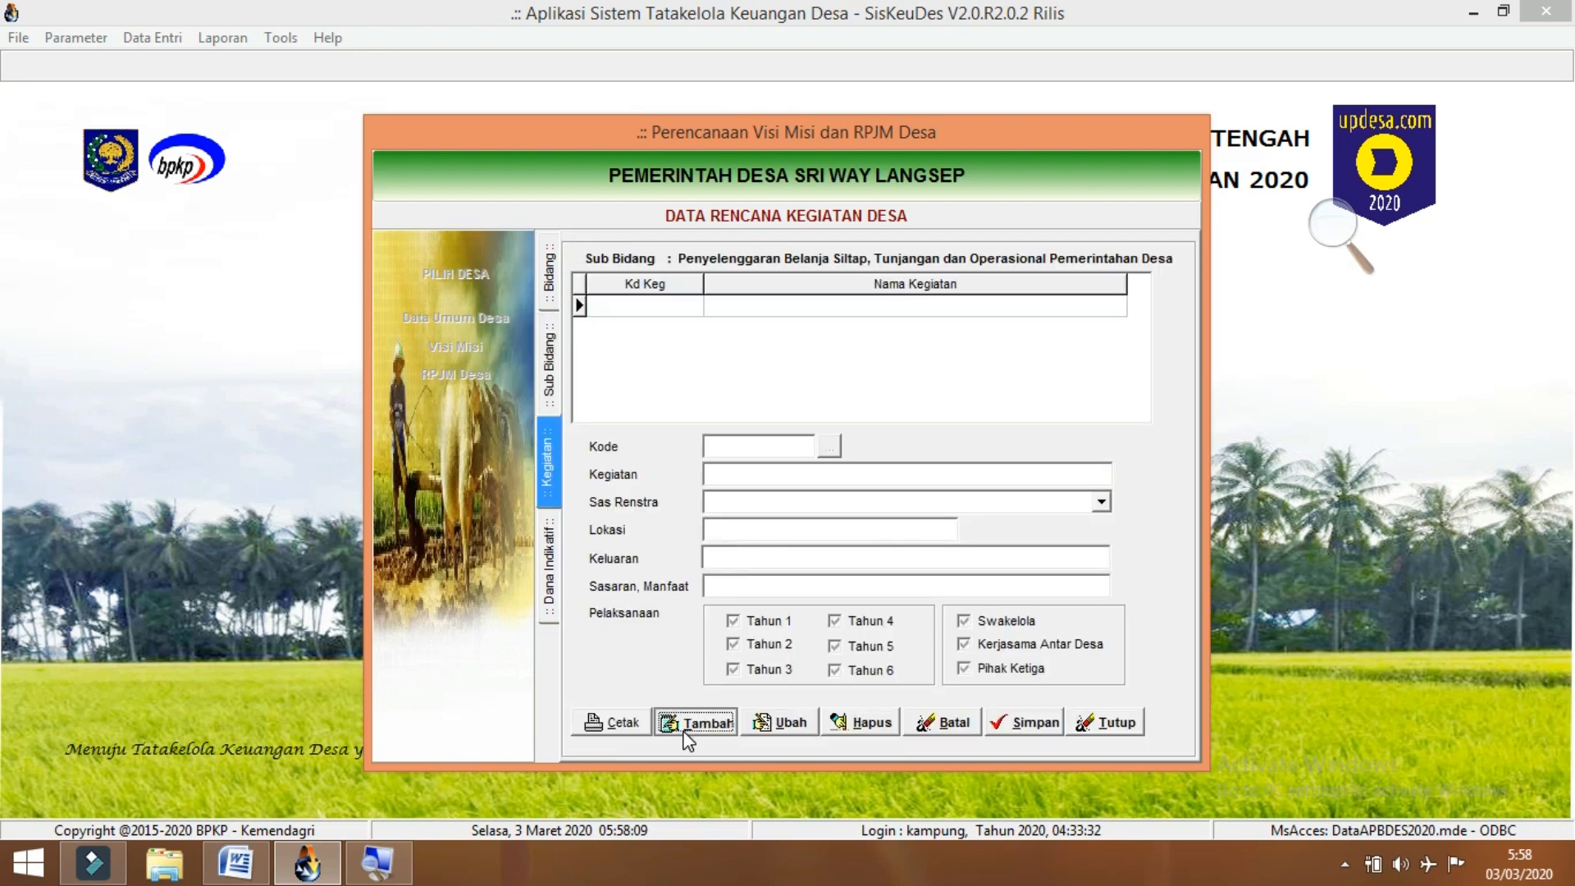
left_click(827, 449)
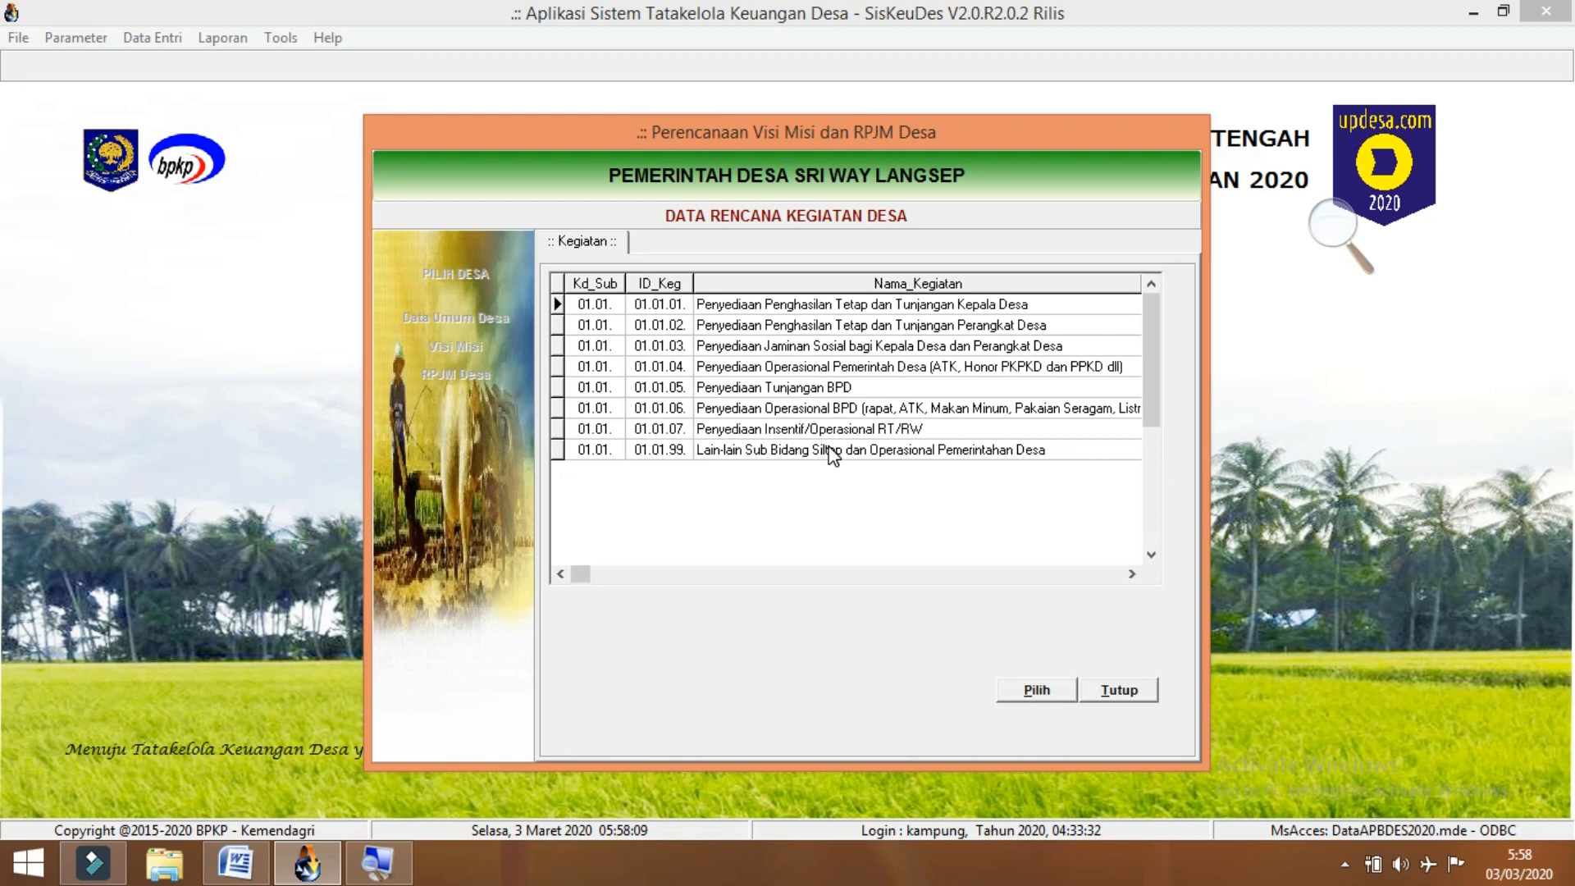
left_click(808, 311)
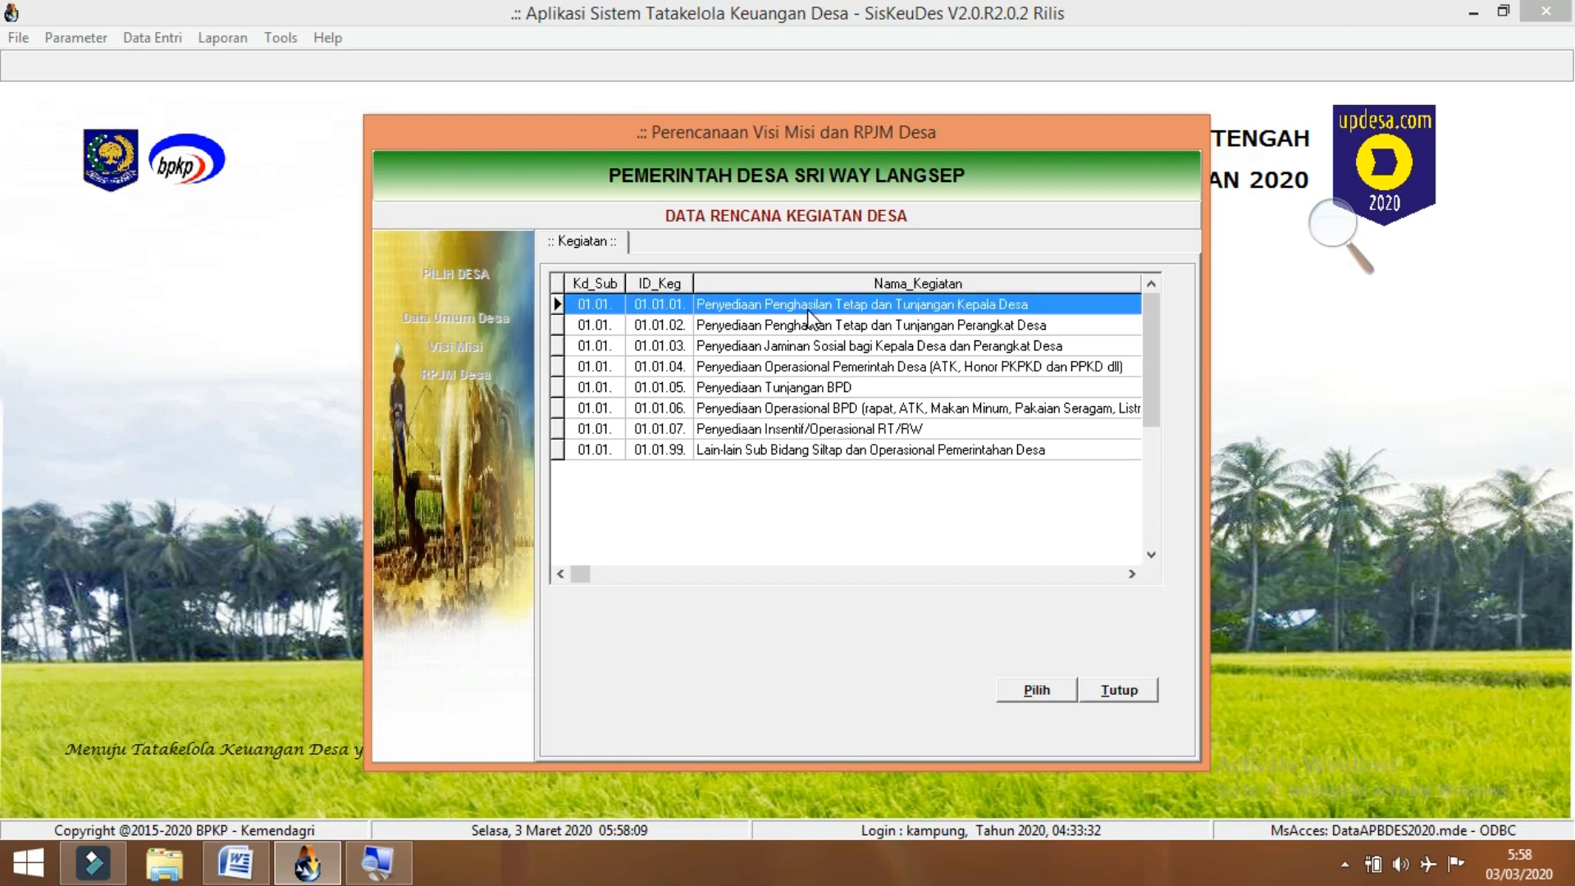
left_click(1035, 690)
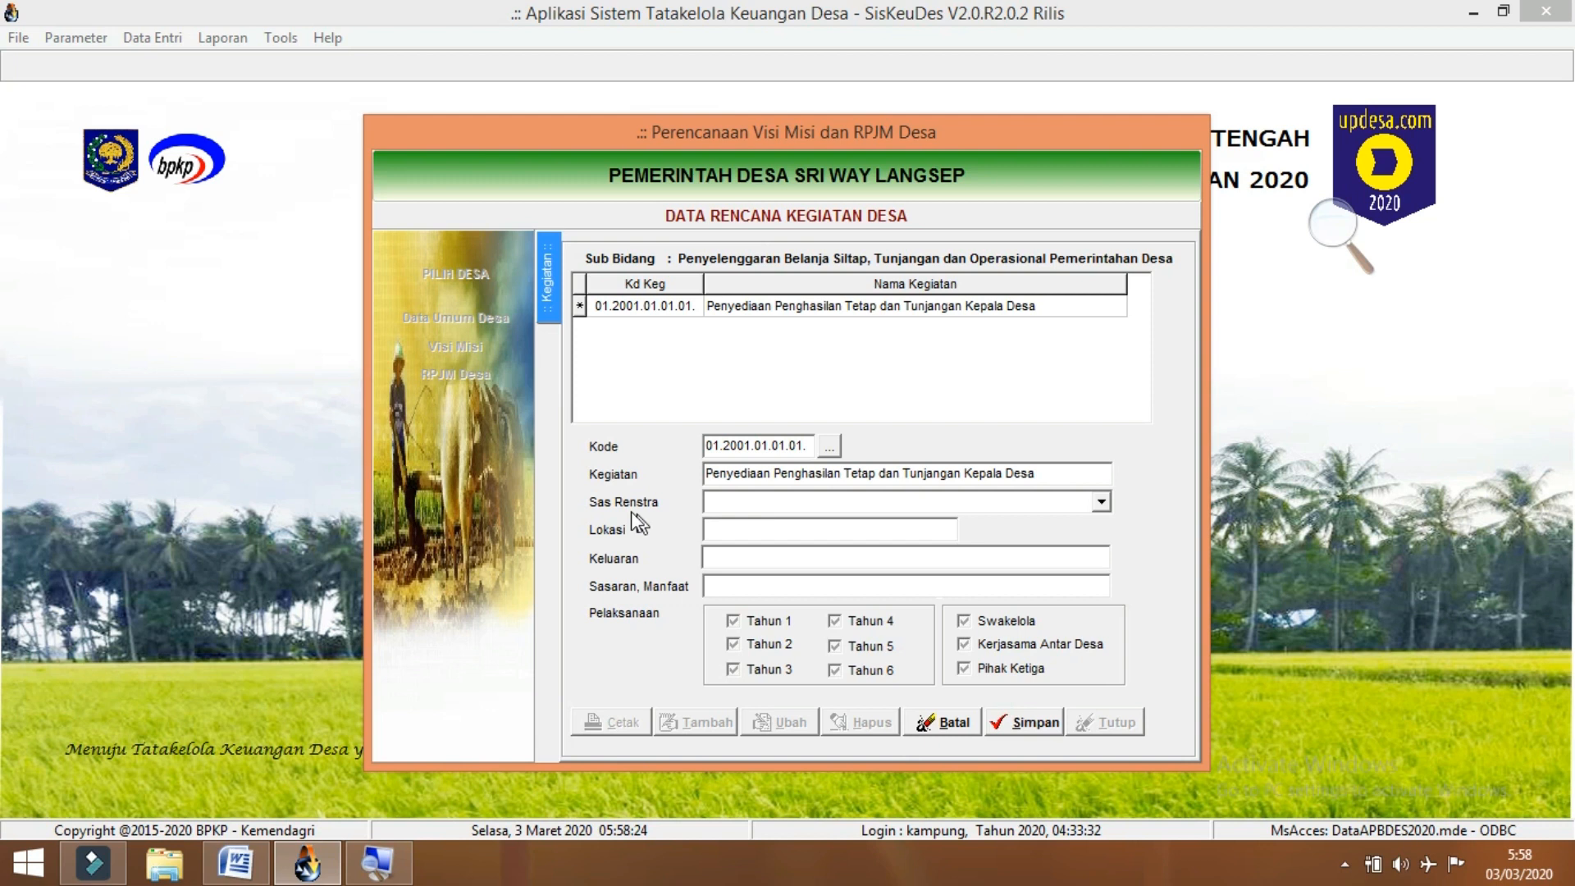
- Set the Sas Renstra of the Kepala Desa activity to "Terjaminya kesejahteraan kepala desa"
left_click(1099, 502)
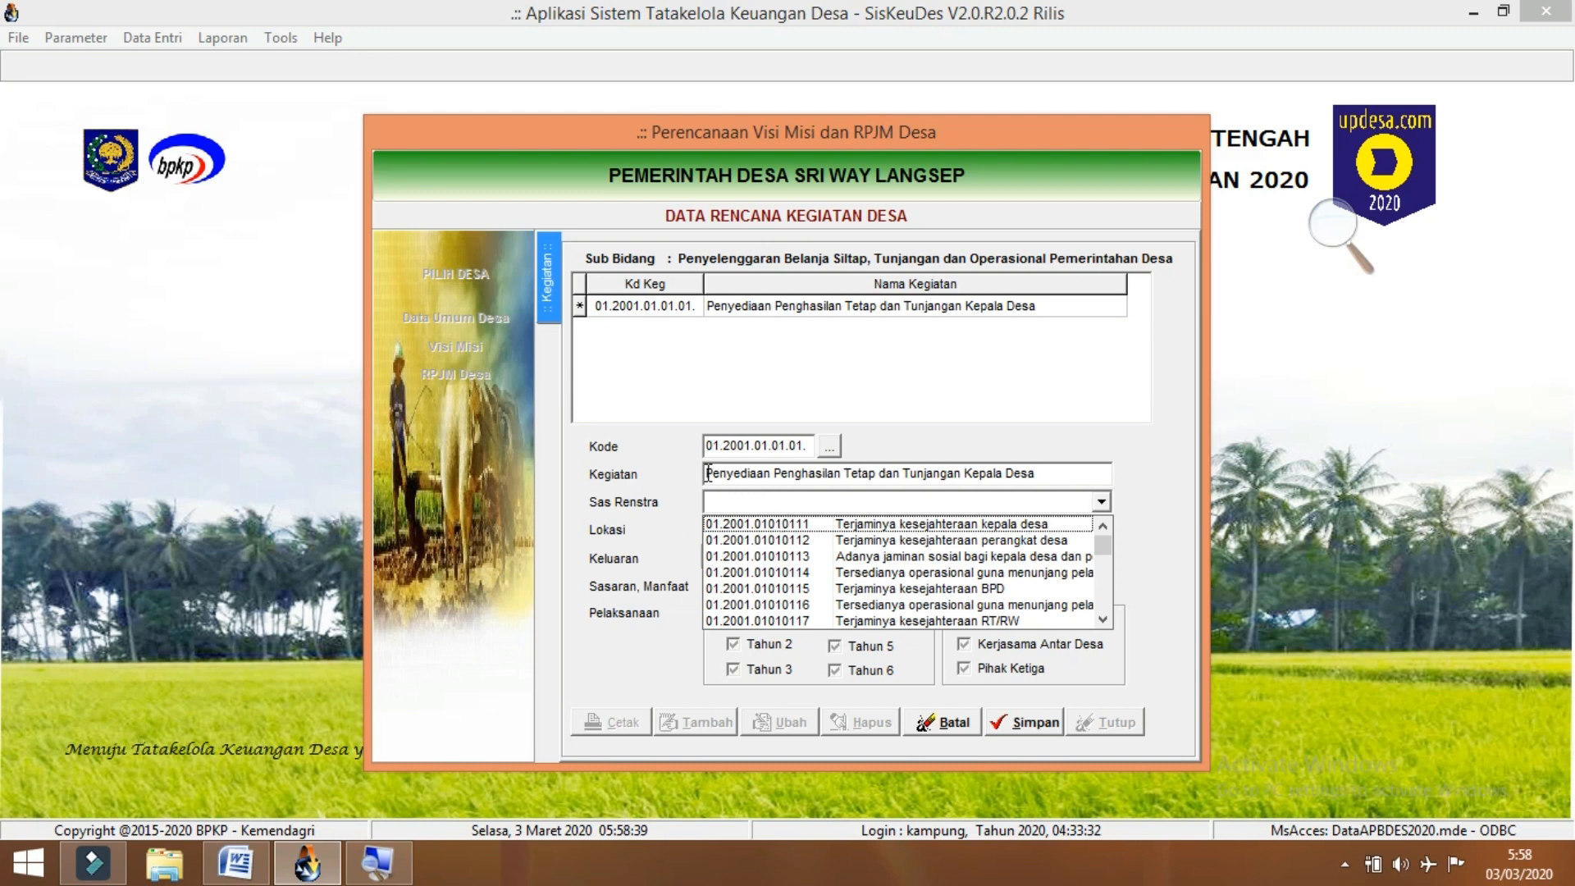
left_click_drag(709, 473, 1054, 474)
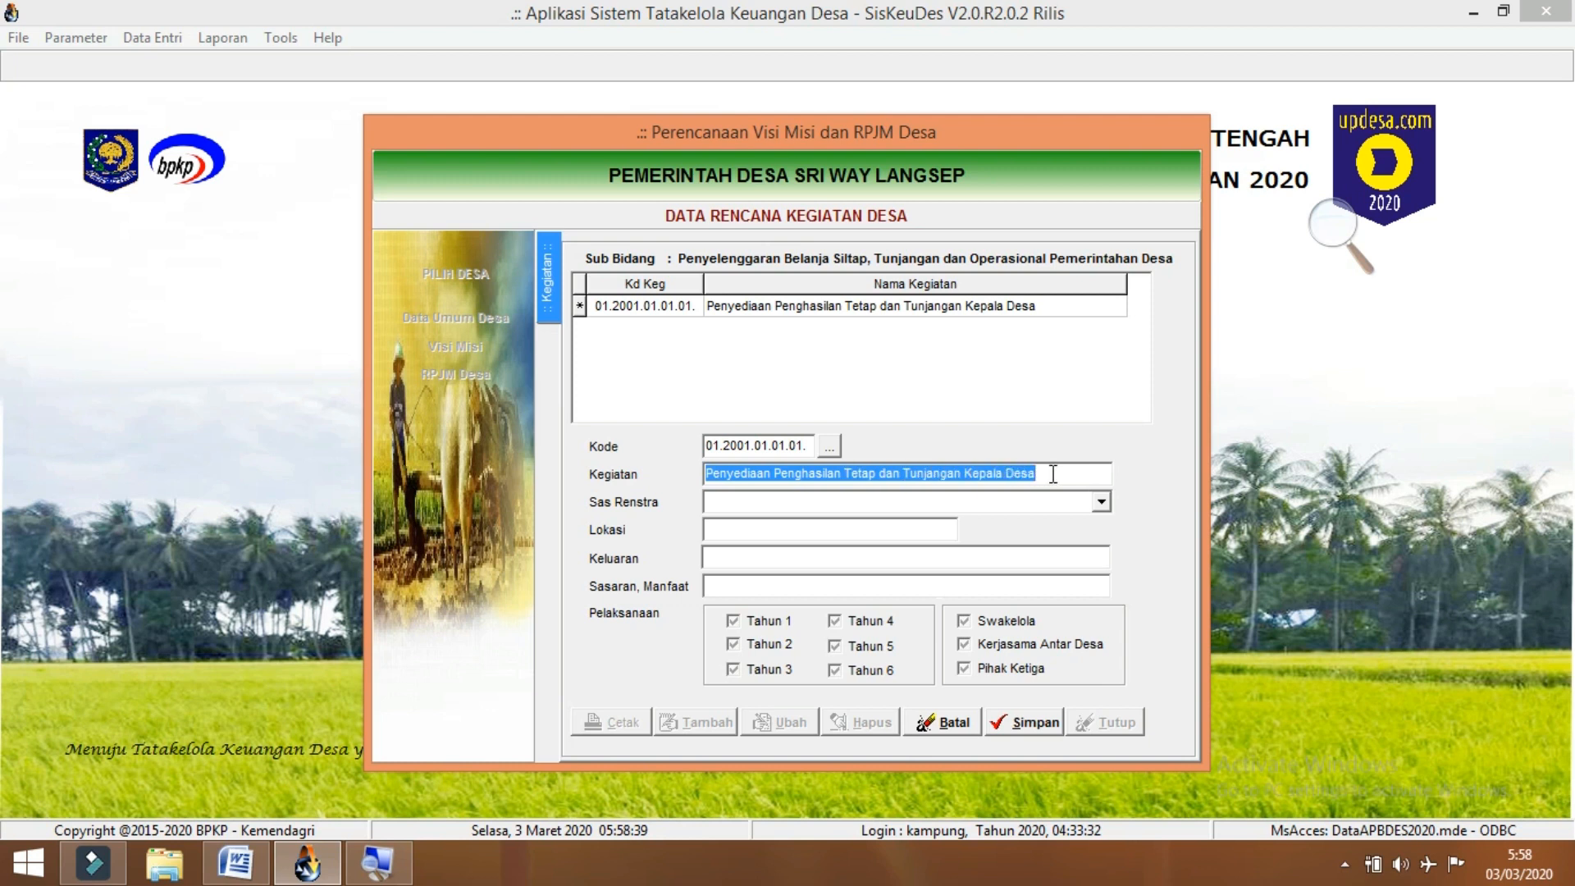
left_click(1101, 502)
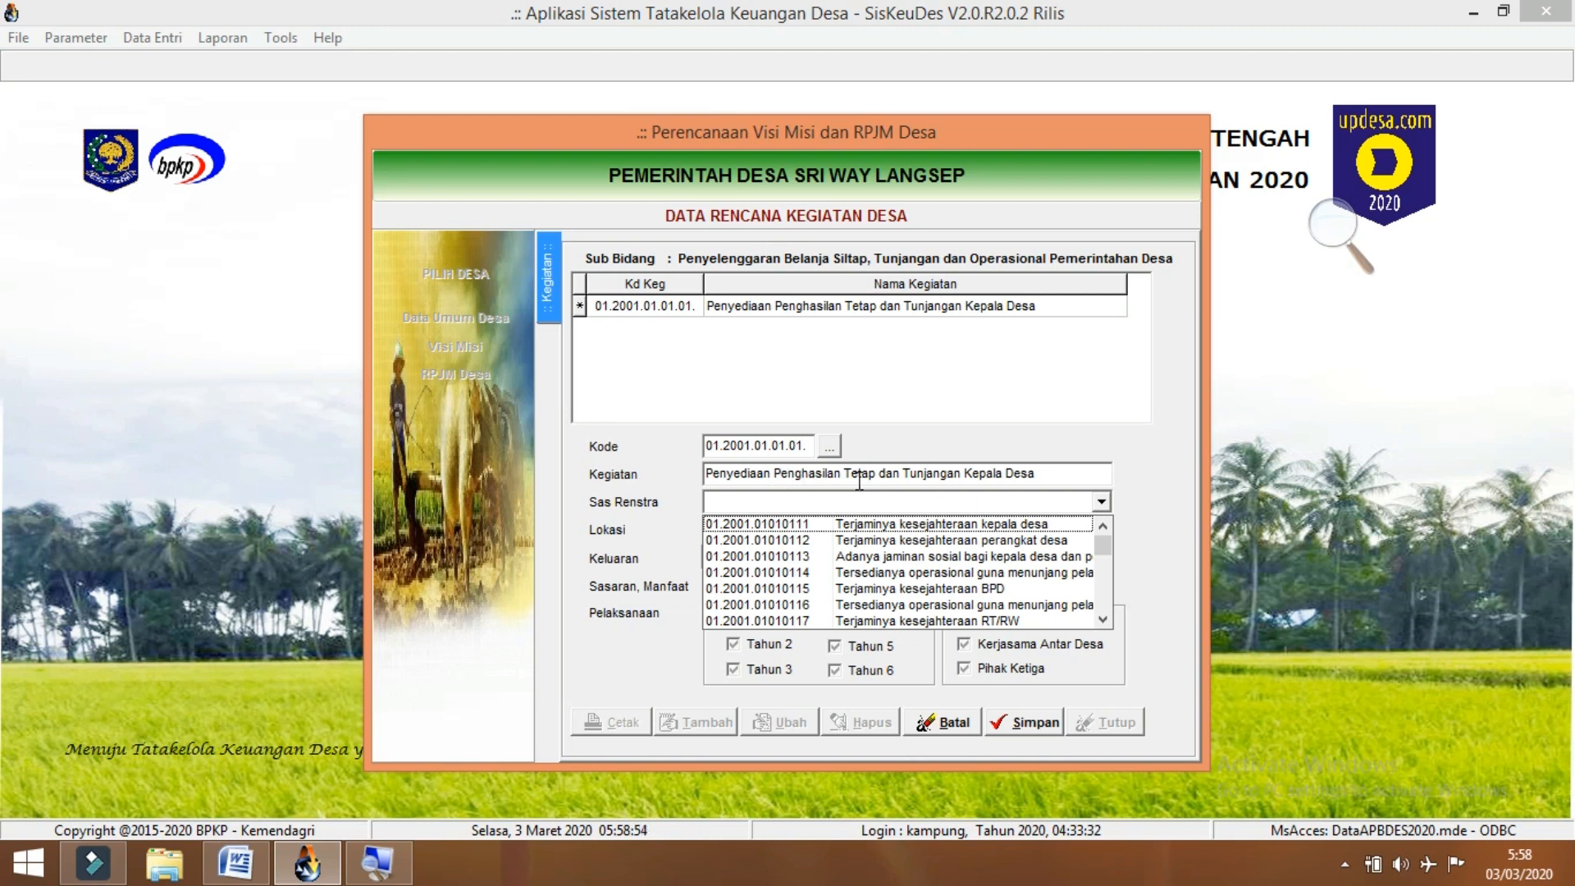
left_click(884, 525)
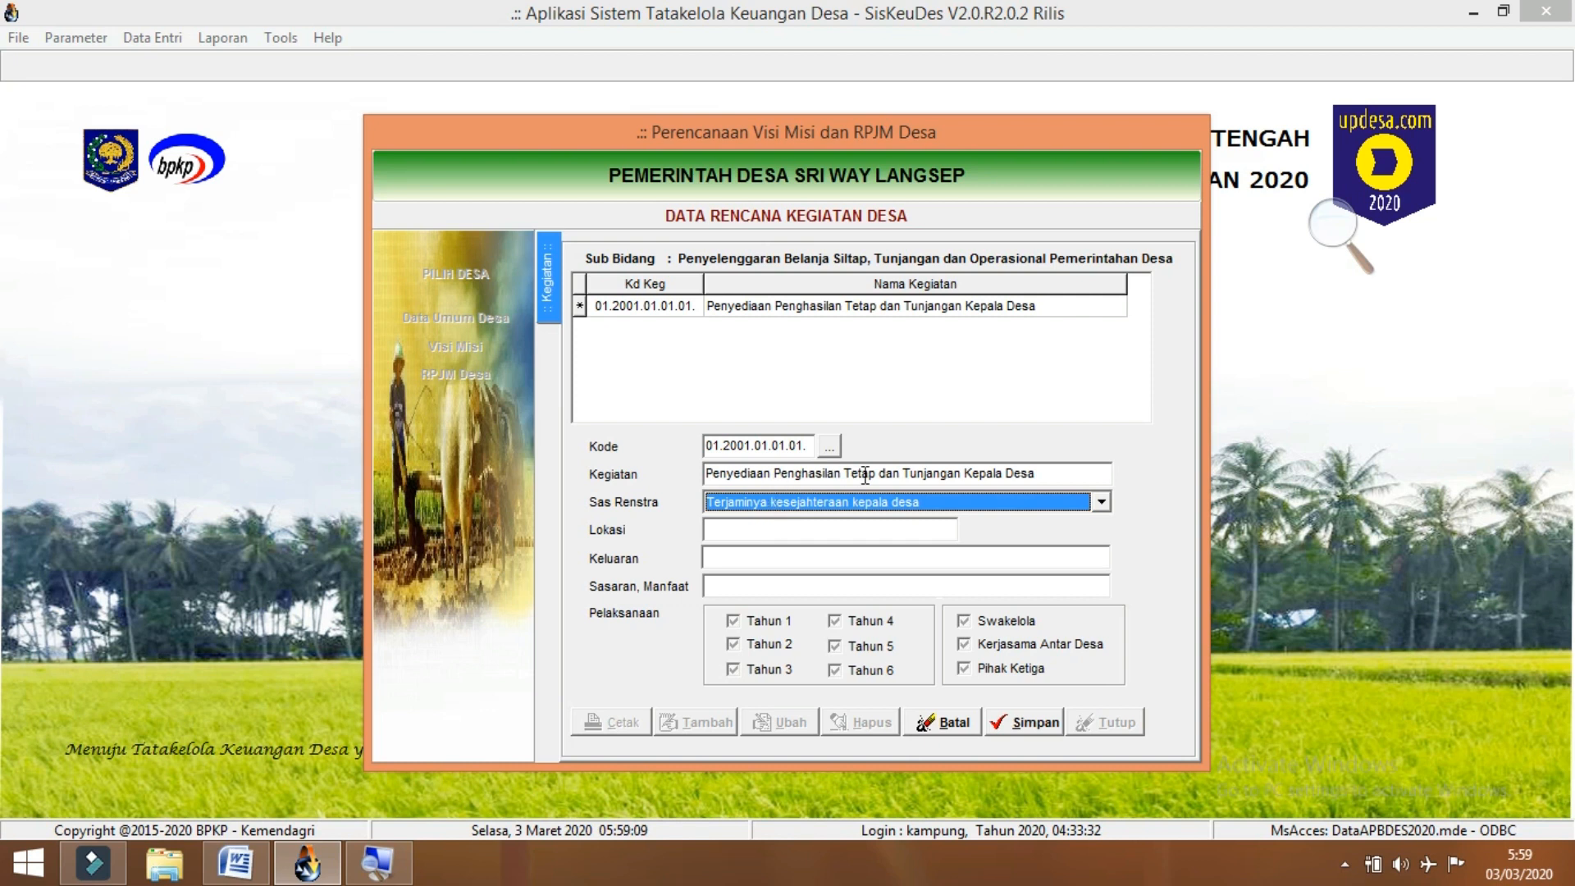
- Change the activity's Sas Renstra to the target "Terjaminya kesejahteraan RT/RW"
left_click(1100, 502)
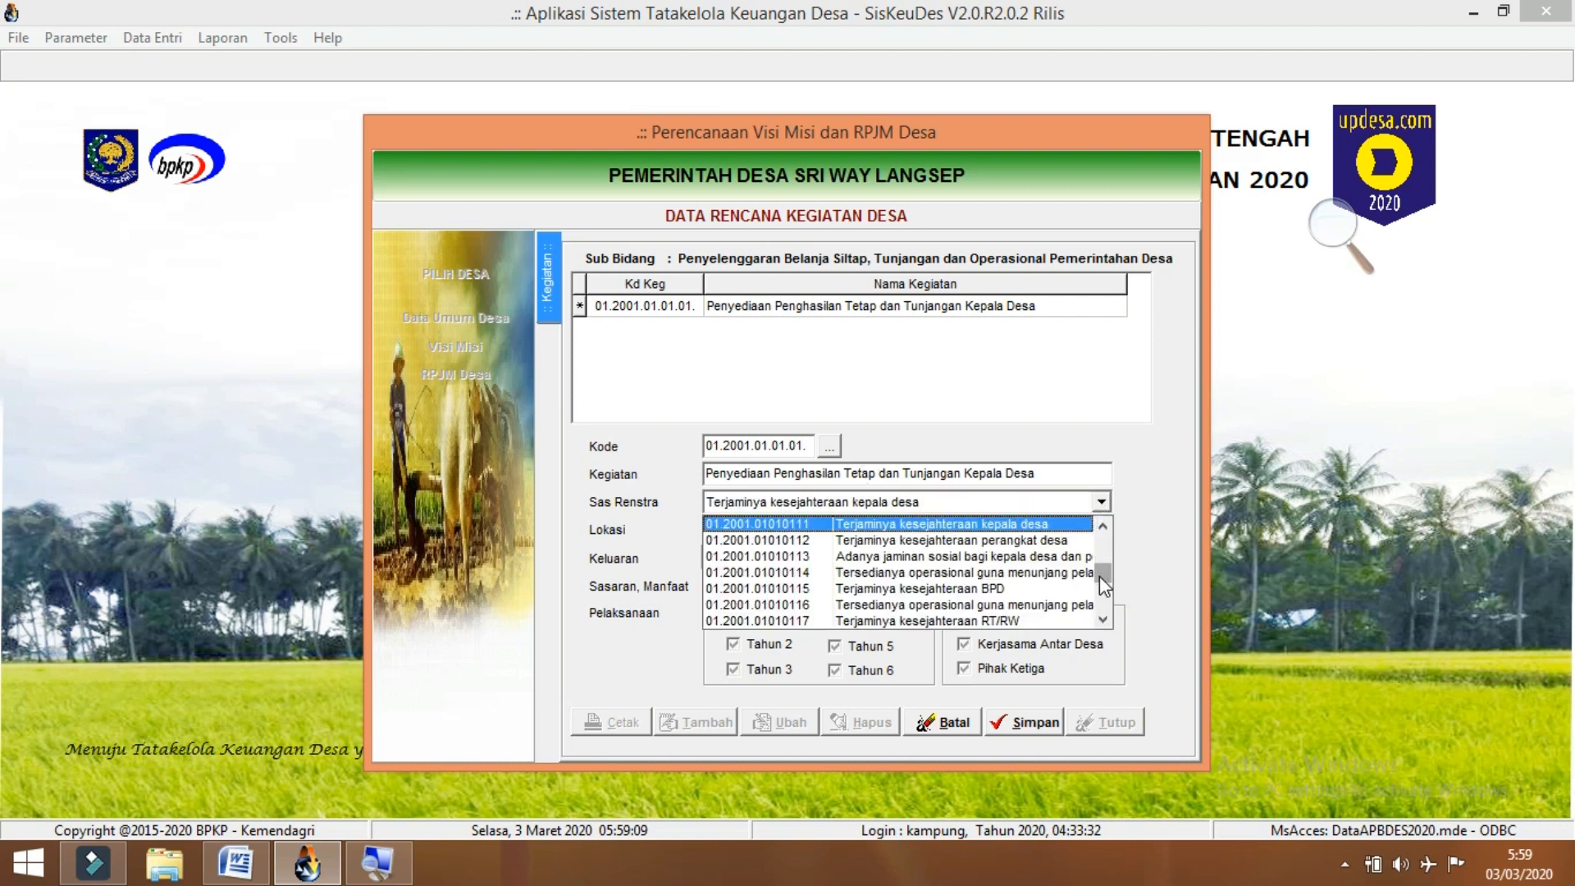
scroll(976, 611, "down", 1)
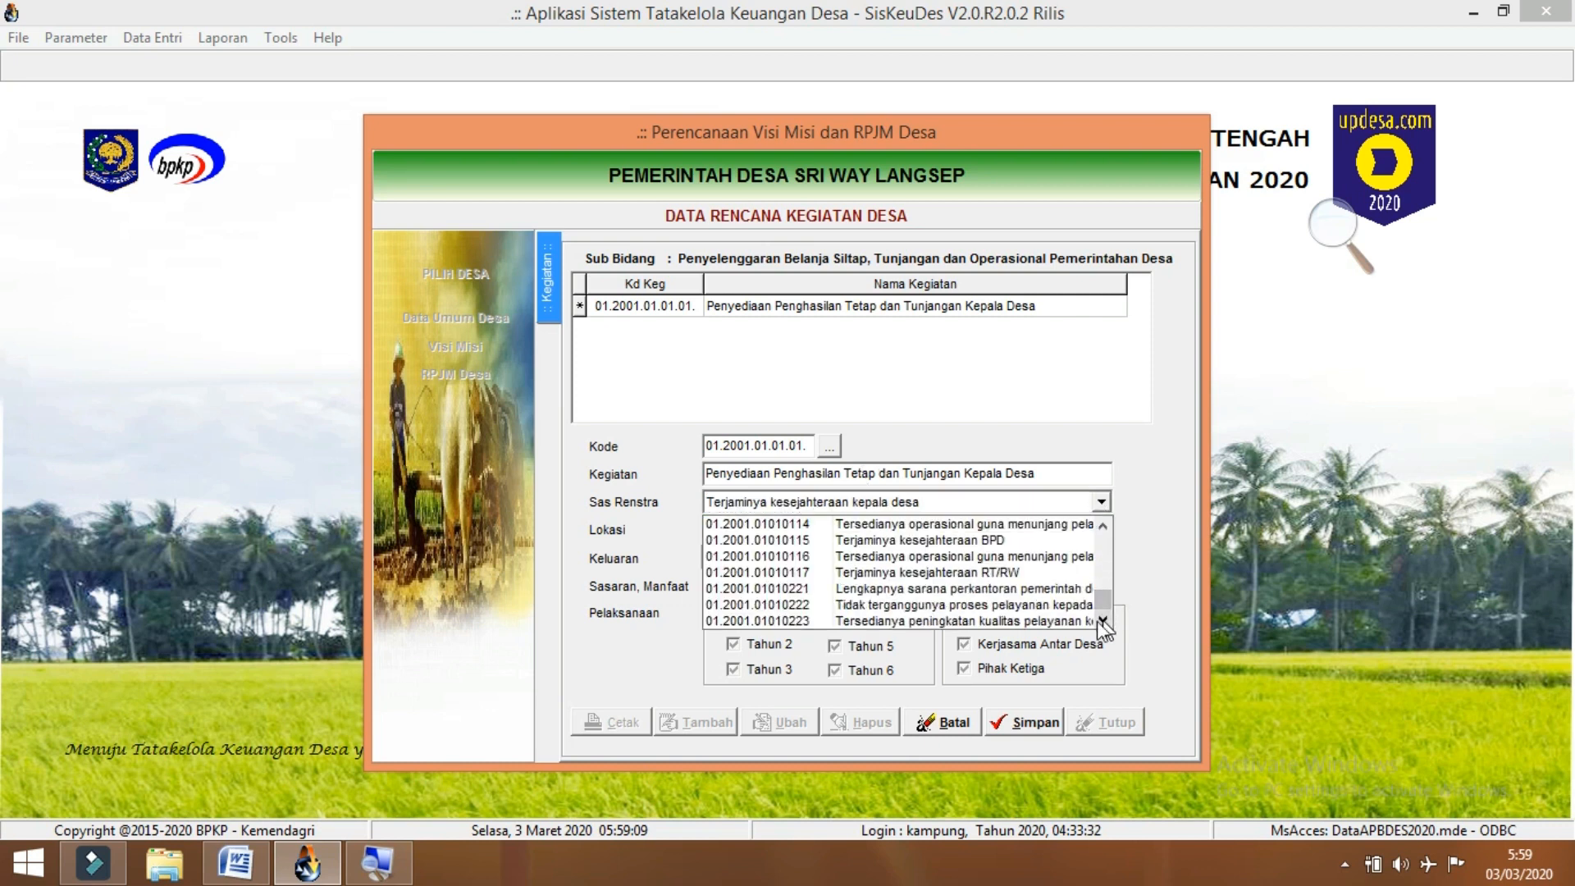
left_click(909, 573)
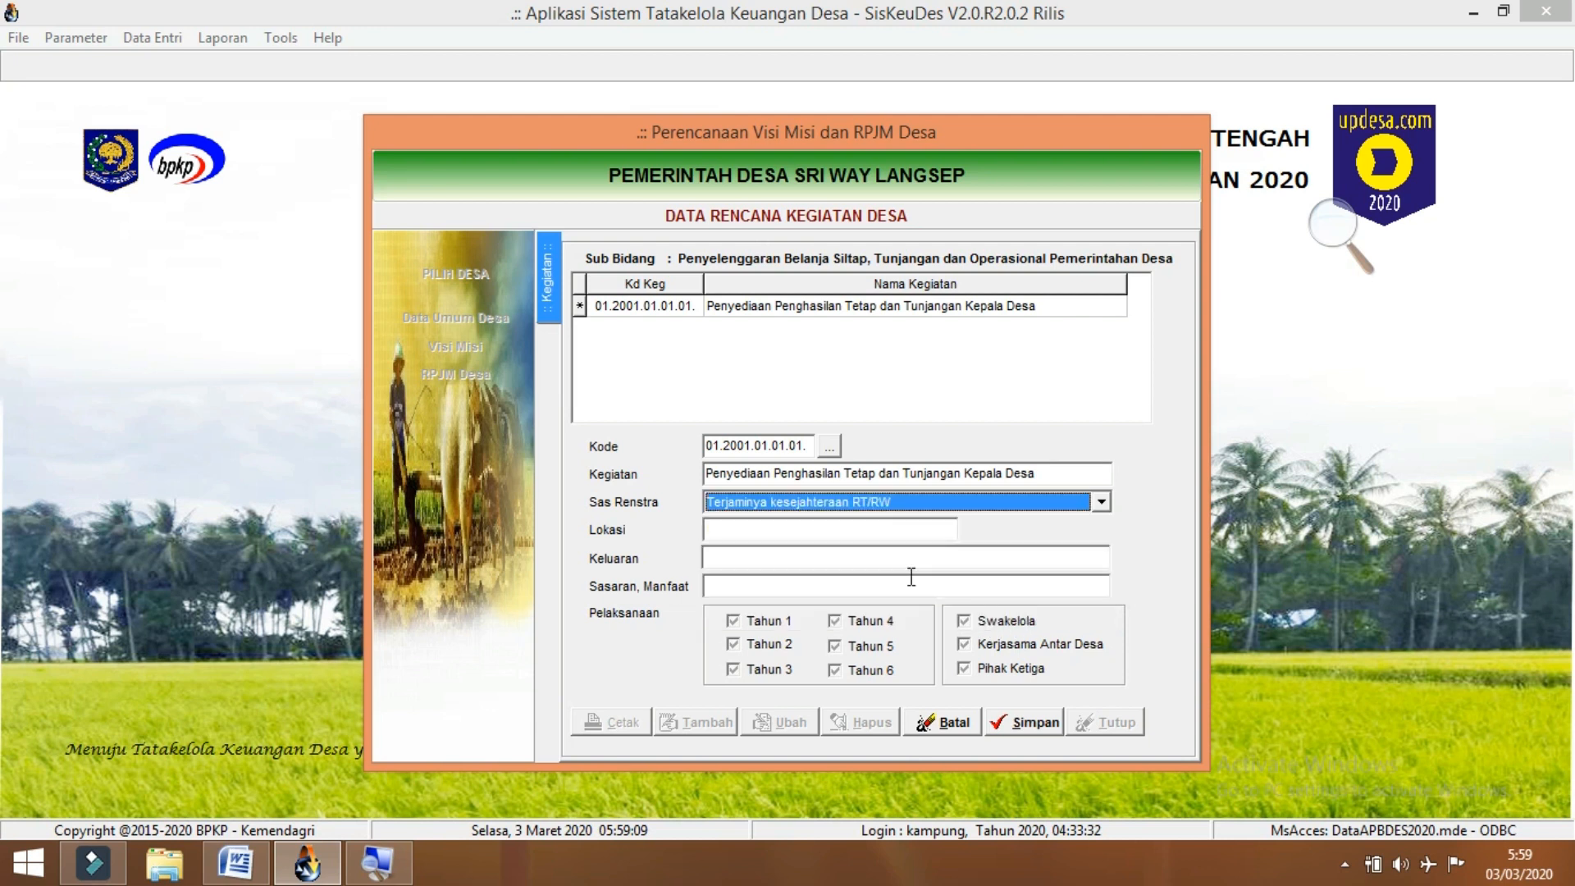